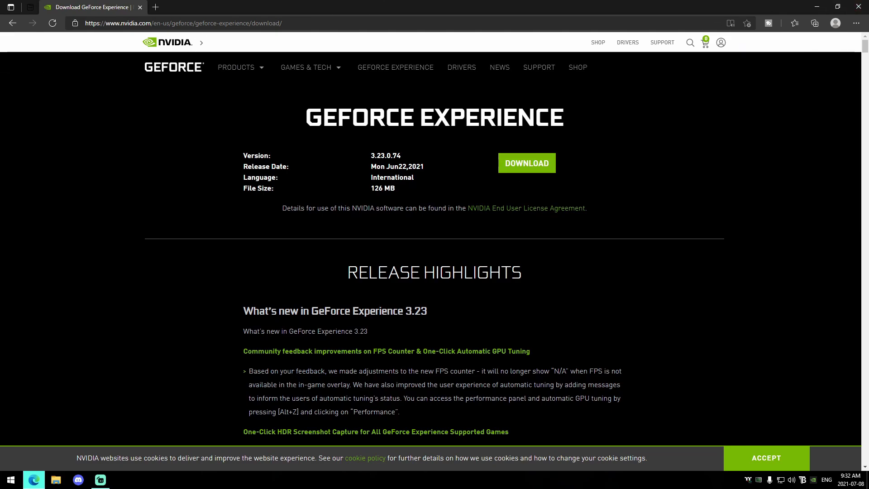
# Close the browser, search the system for GeForce Experience and launch it.
pyautogui.click(858, 6)
pyautogui.press('super+s')
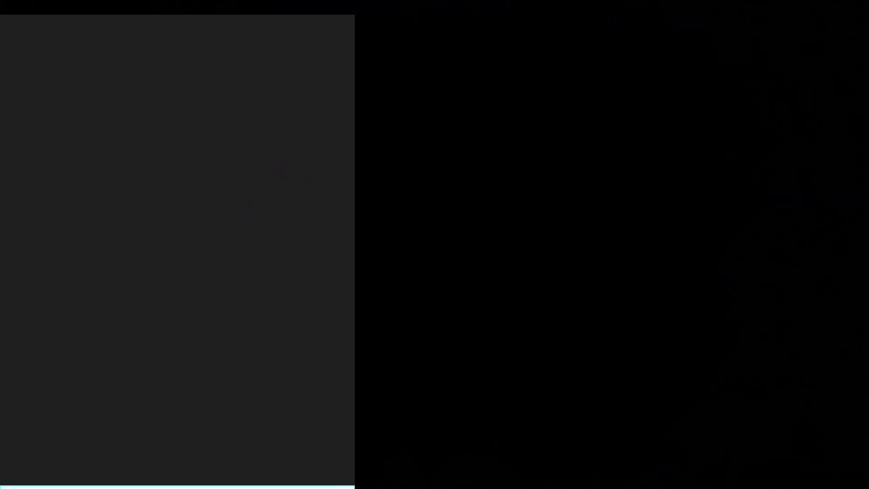
pyautogui.write('gef')
pyautogui.click(72, 45)
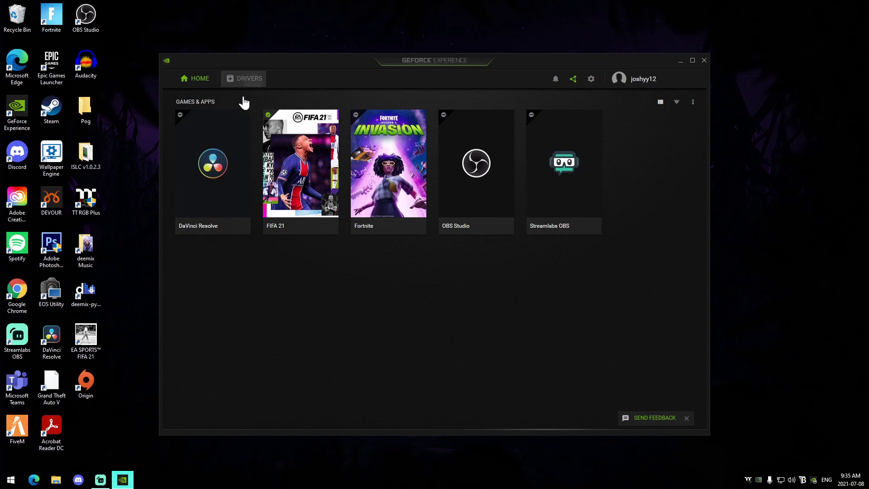
# Examine the available Game Ready driver and the driver preference options, and return to the games and apps overview.
pyautogui.click(245, 78)
pyautogui.scroll(-5, 434, 257)
pyautogui.scroll(5, 435, 258)
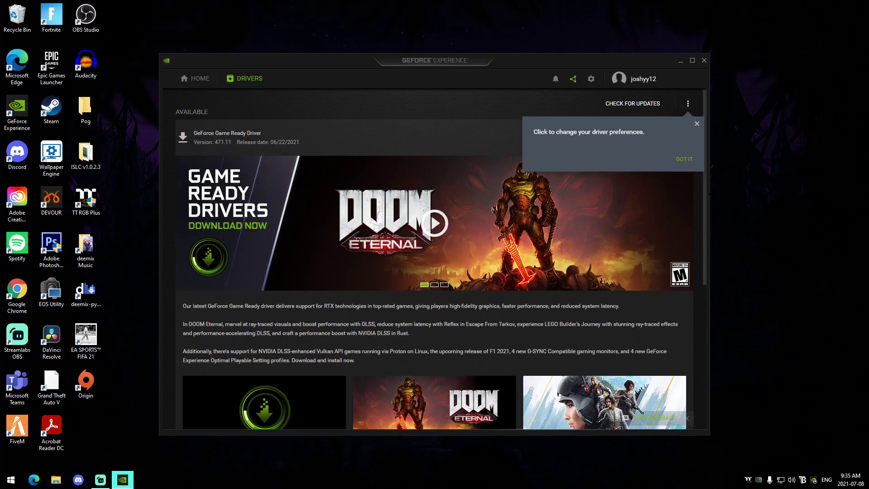
pyautogui.click(696, 123)
pyautogui.click(688, 103)
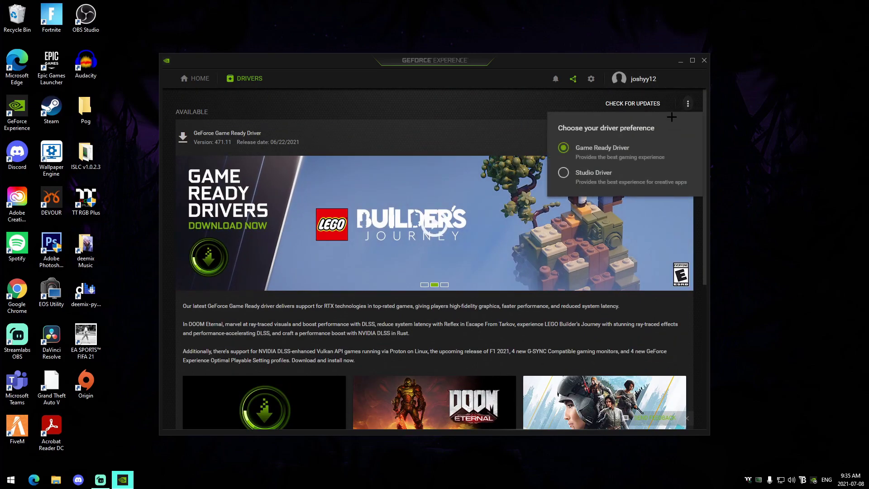
pyautogui.click(507, 104)
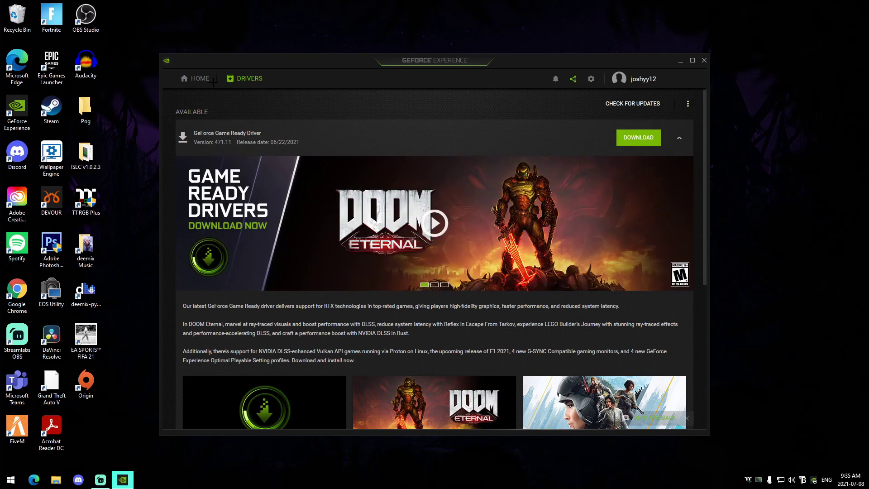
pyautogui.click(194, 84)
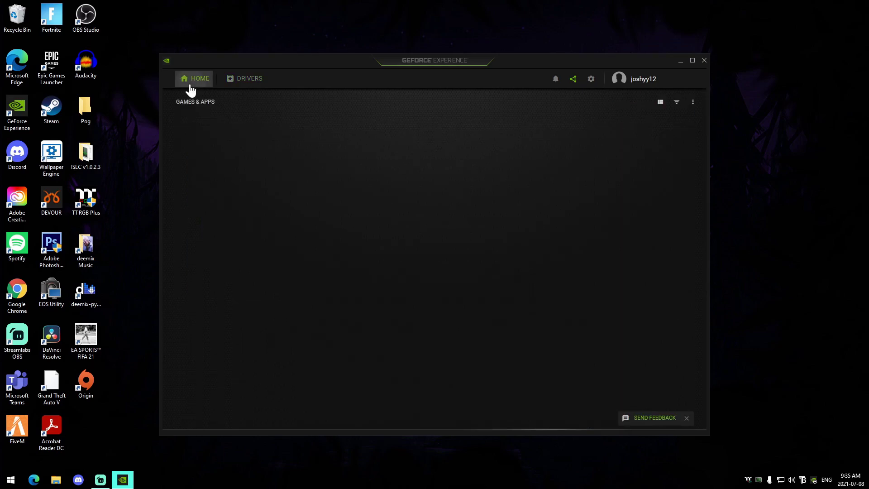
# Open the general settings, bring up the in-game overlay and turn Instant Replay off.
pyautogui.click(591, 78)
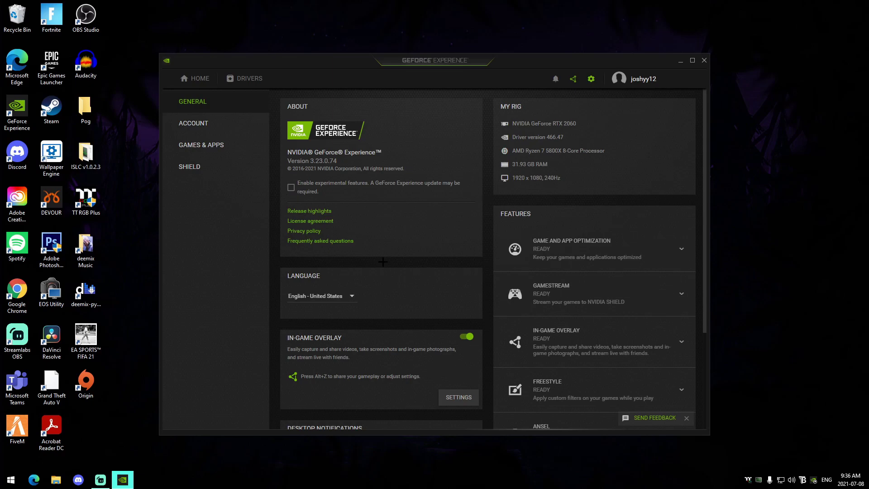
pyautogui.hotkey('alt', 'z')
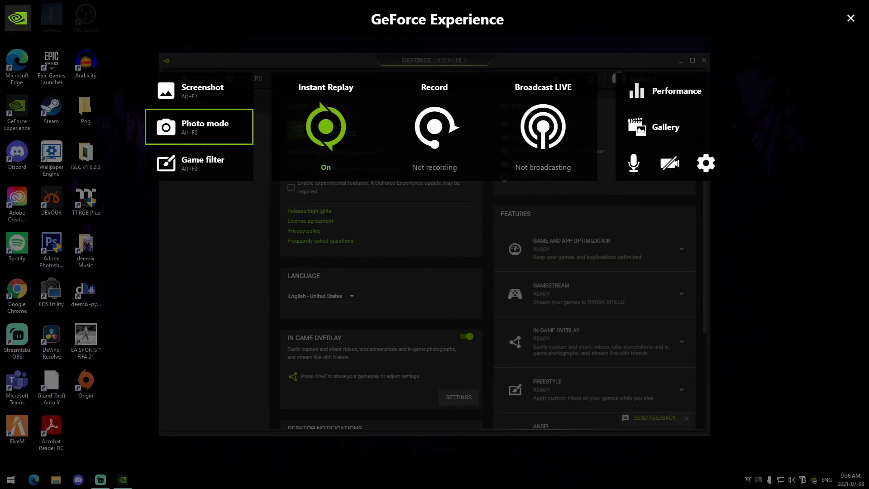
pyautogui.click(338, 168)
pyautogui.click(317, 191)
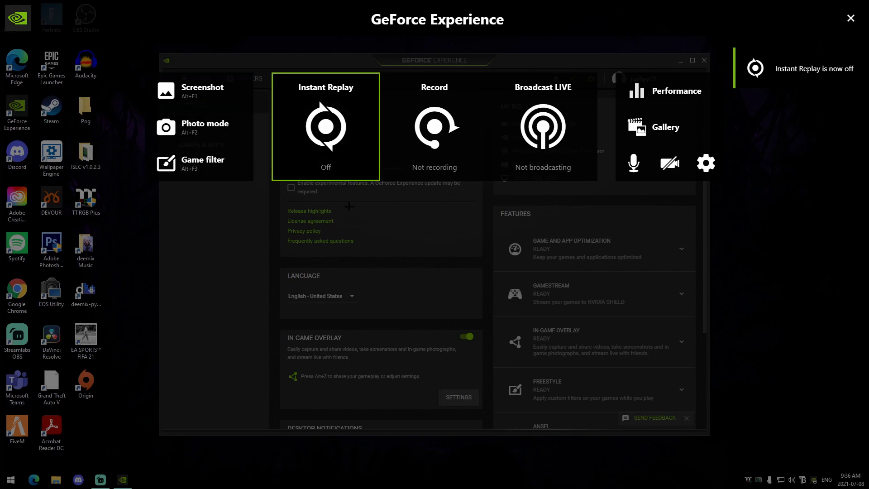
# Open the video capture settings of Instant Replay and save them.
pyautogui.click(326, 136)
pyautogui.click(326, 135)
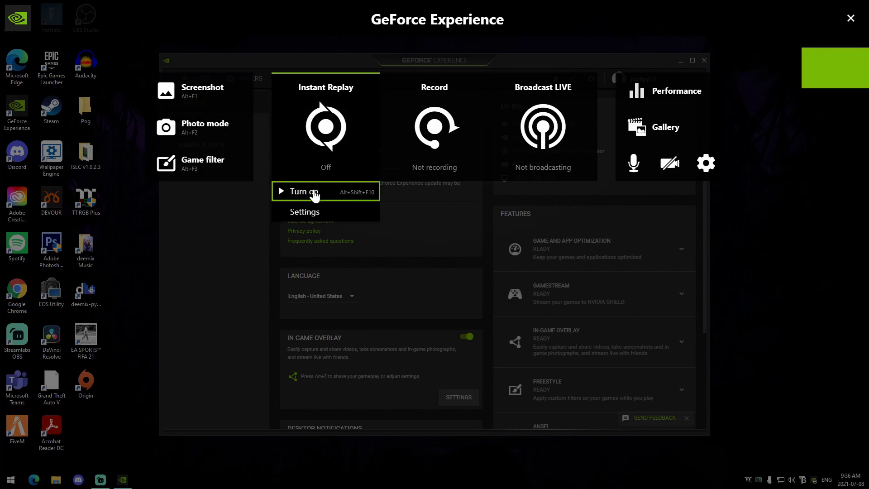
pyautogui.click(330, 213)
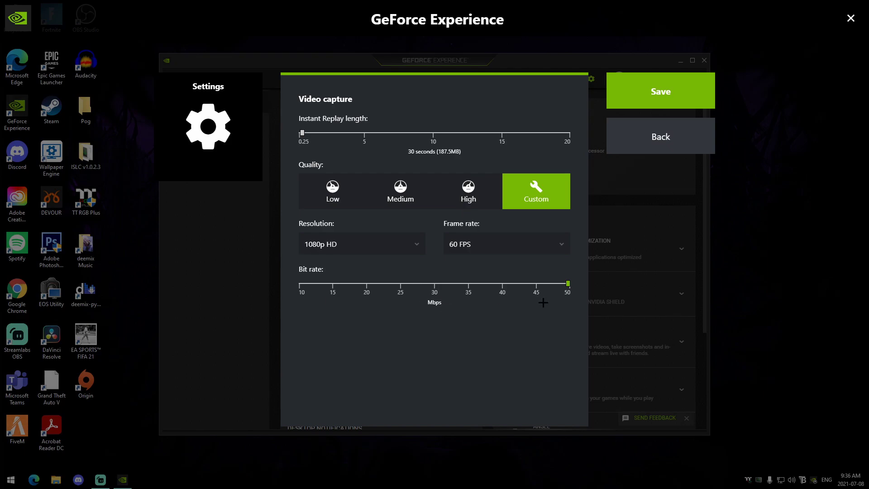
pyautogui.click(651, 102)
# Turn Instant Replay on in the overlay.
pyautogui.click(326, 126)
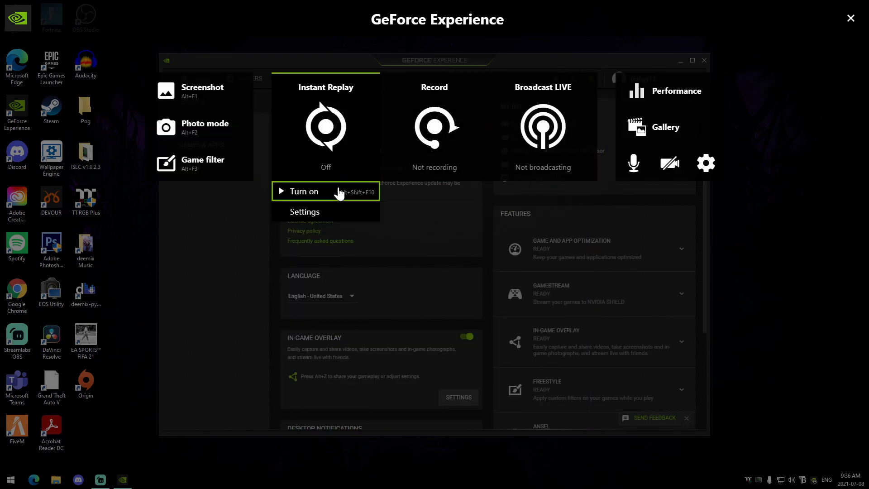
pyautogui.click(333, 190)
pyautogui.press('Up')
pyautogui.press('Up')
pyautogui.press('Up')
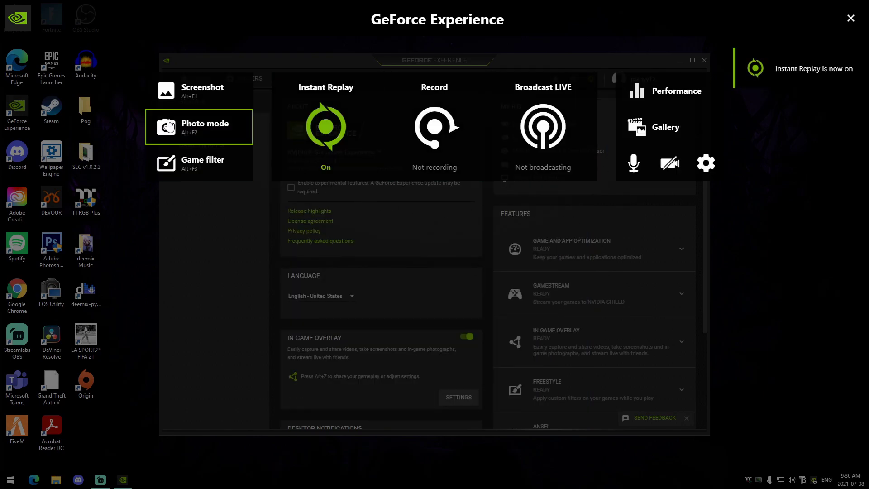
# Examine the overlay's keyboard shortcuts, especially the Record shortcuts for Instant Replay and for saving the last recorded minutes.
pyautogui.click(706, 163)
pyautogui.click(362, 206)
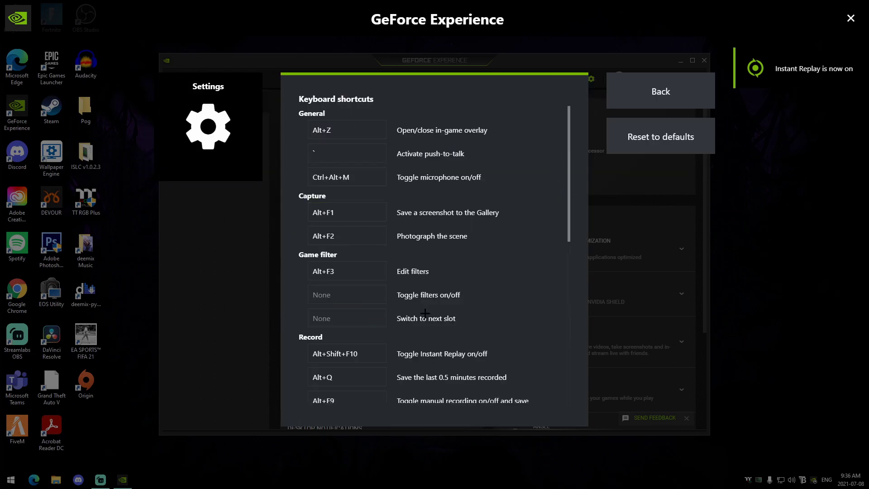
pyautogui.scroll(-3, 344, 200)
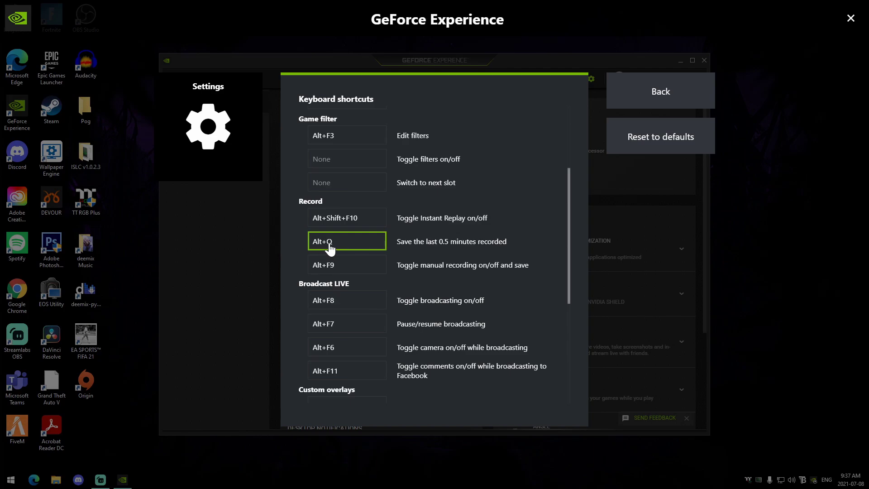
pyautogui.scroll(3, 399, 304)
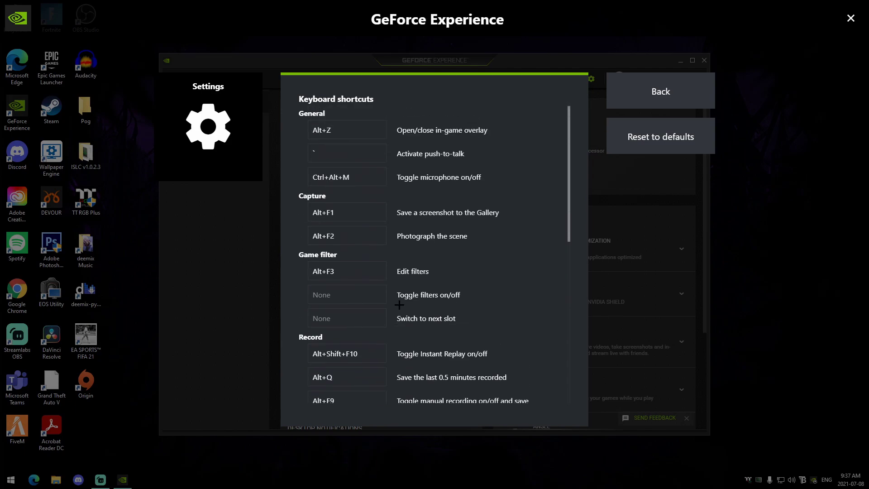
pyautogui.click(658, 100)
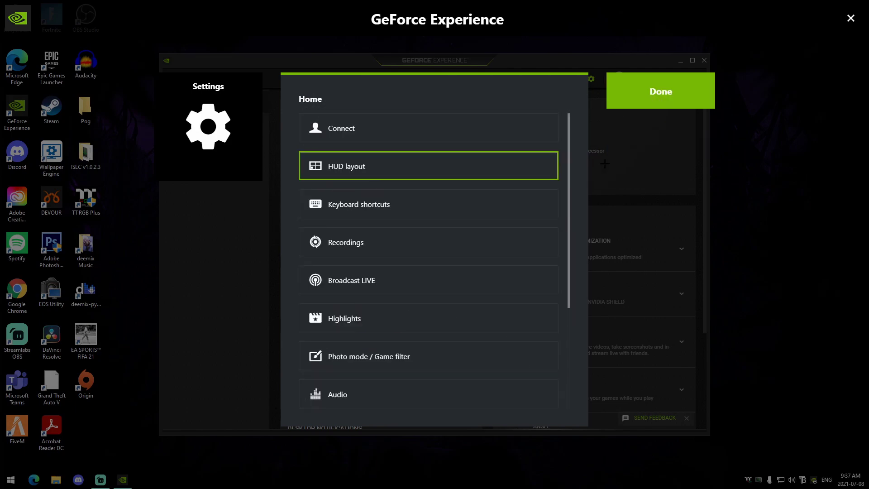
# Review the recording storage folders, the Highlights capture options and the video capture settings of the overlay.
pyautogui.click(354, 249)
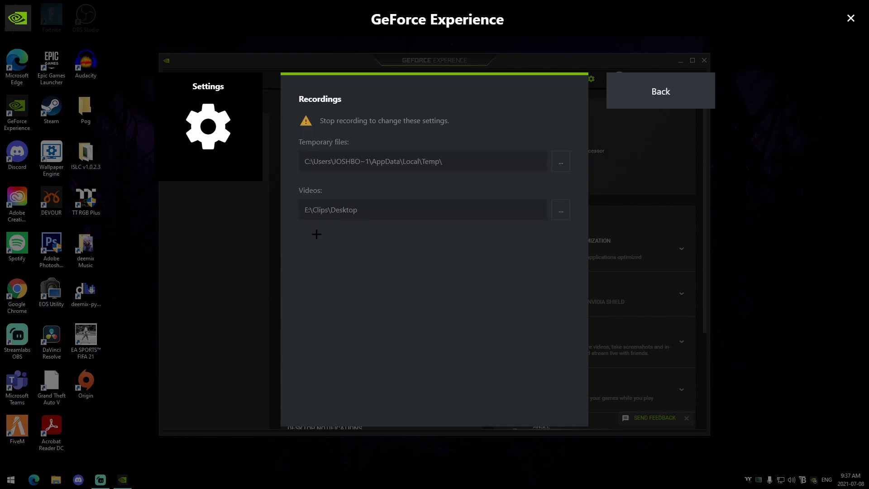
pyautogui.click(638, 99)
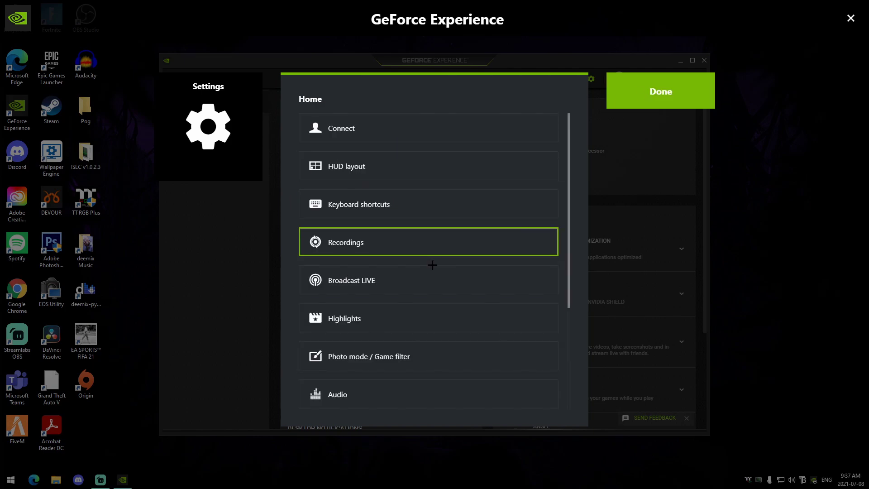
pyautogui.click(383, 321)
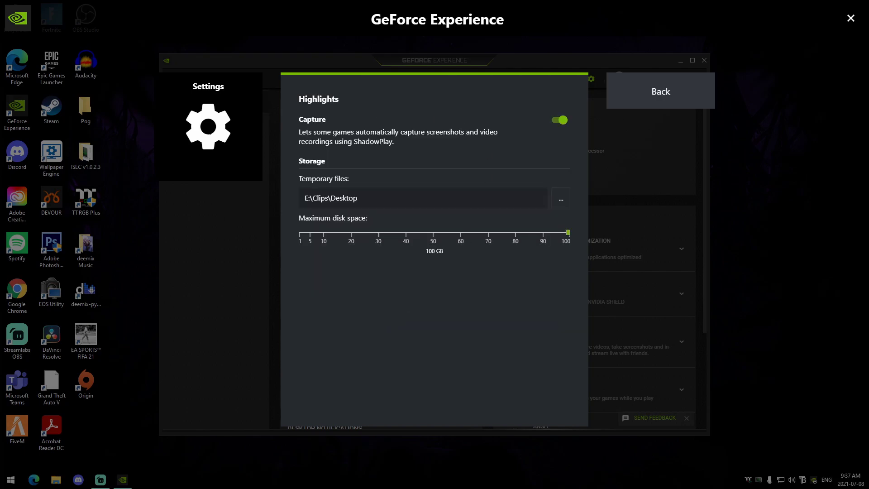
pyautogui.click(661, 93)
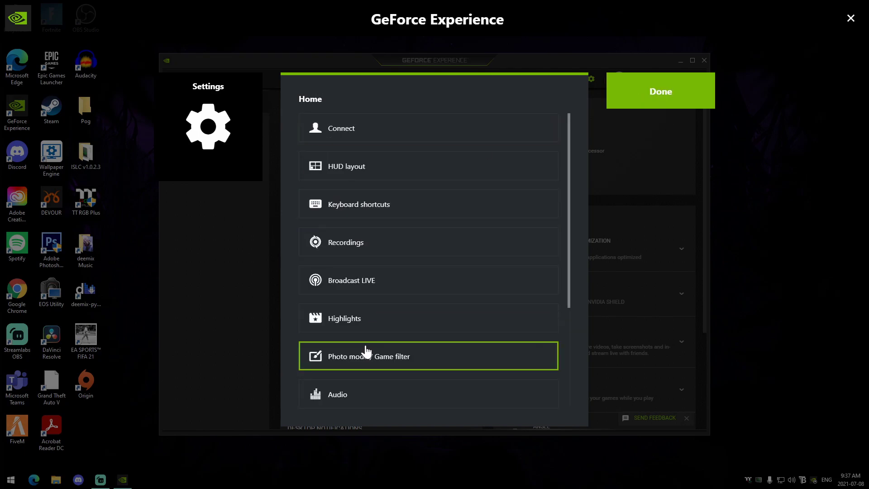
pyautogui.scroll(-2, 390, 283)
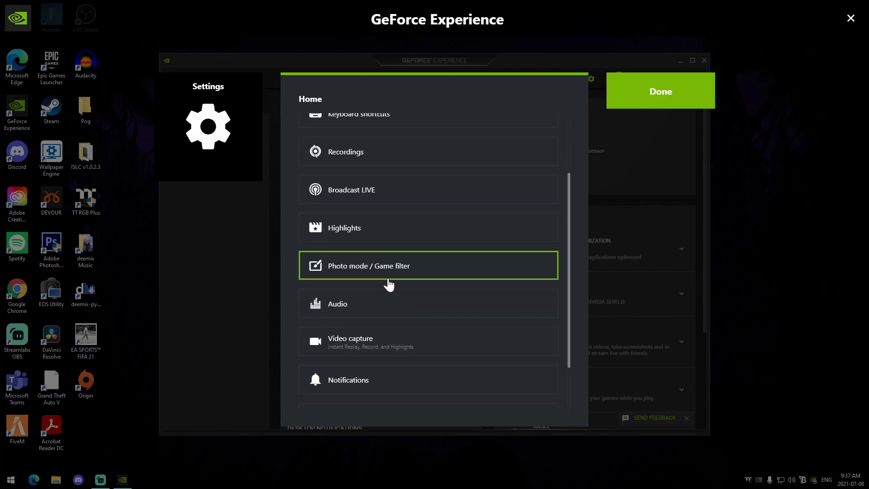
pyautogui.click(391, 342)
pyautogui.click(661, 91)
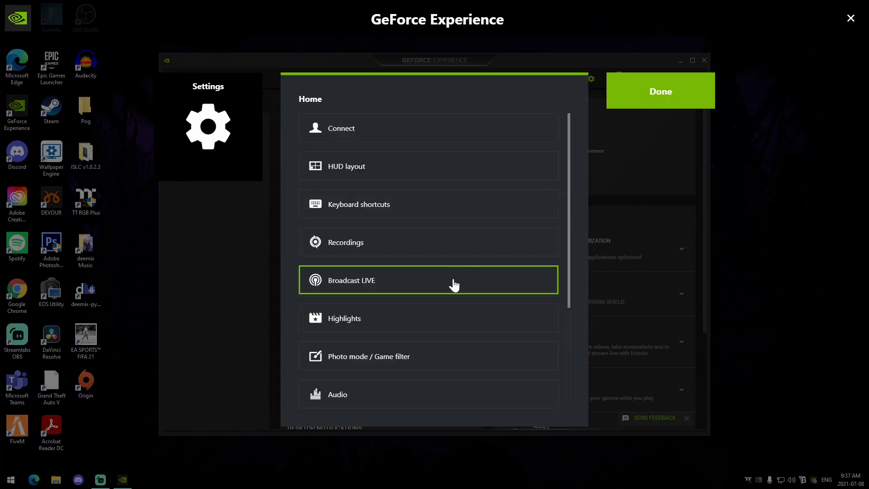
# Check the Highlights and Recordings settings once more and leave the overlay settings.
pyautogui.scroll(-3, 443, 289)
pyautogui.scroll(3, 443, 296)
pyautogui.scroll(-3, 428, 317)
pyautogui.scroll(3, 429, 311)
pyautogui.click(394, 319)
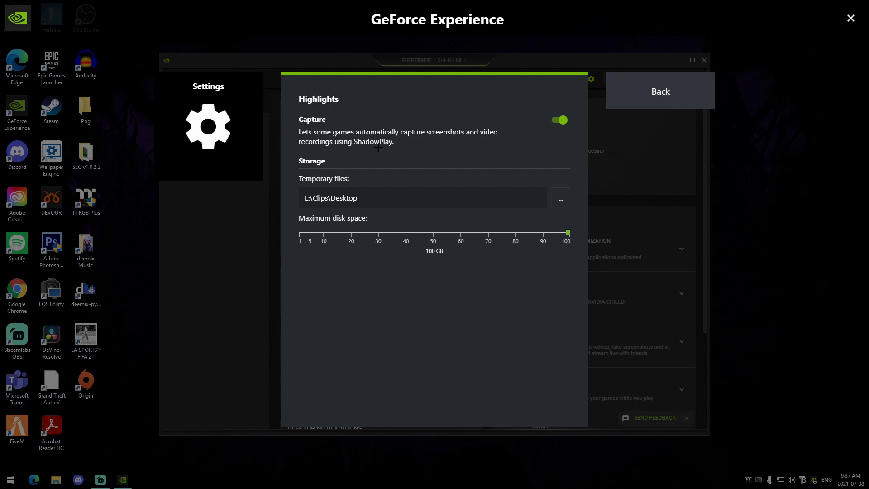
pyautogui.click(661, 92)
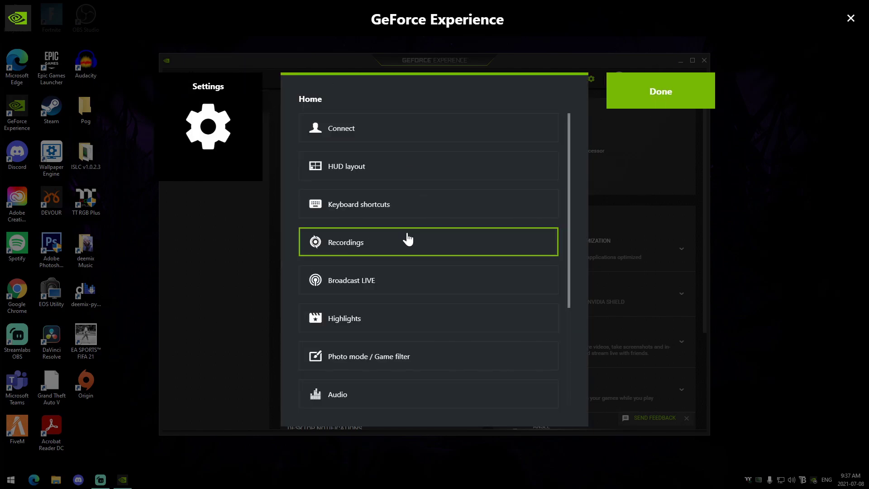
pyautogui.click(333, 239)
pyautogui.click(643, 97)
pyautogui.click(643, 96)
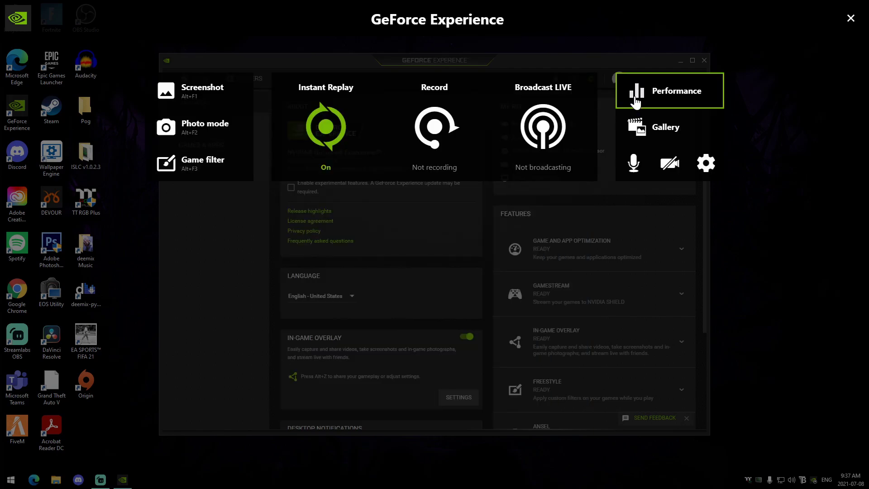
# View the performance monitoring and tuning options, and close them together with the GeForce Experience window.
pyautogui.click(640, 93)
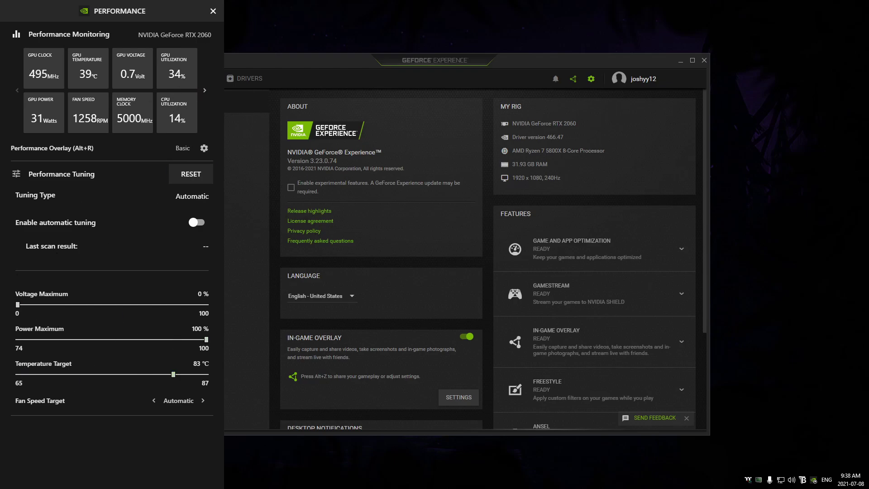
pyautogui.click(211, 10)
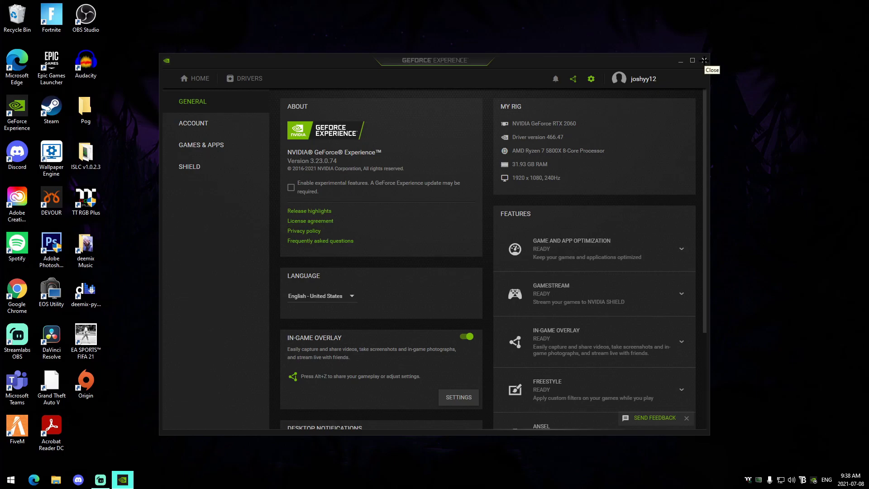
pyautogui.click(704, 61)
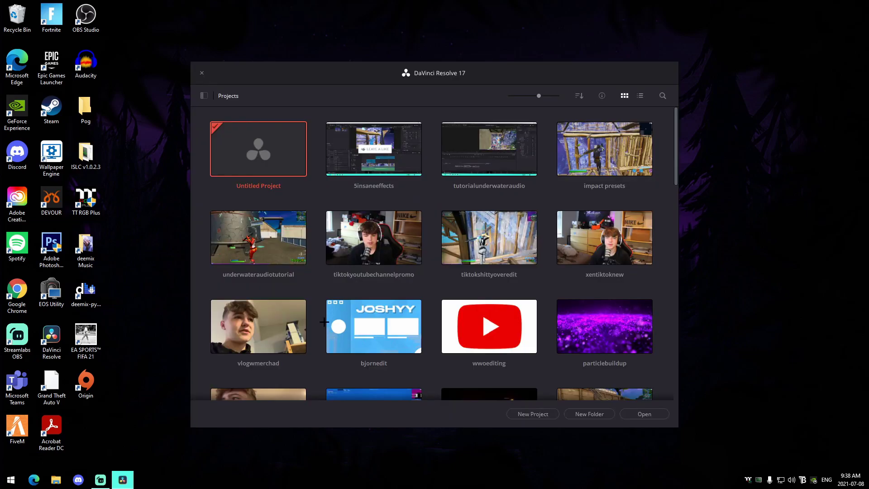
# Switch to DaVinci Resolve, create a new project named howtomakeamontage and show its Edit page.
pyautogui.click(534, 413)
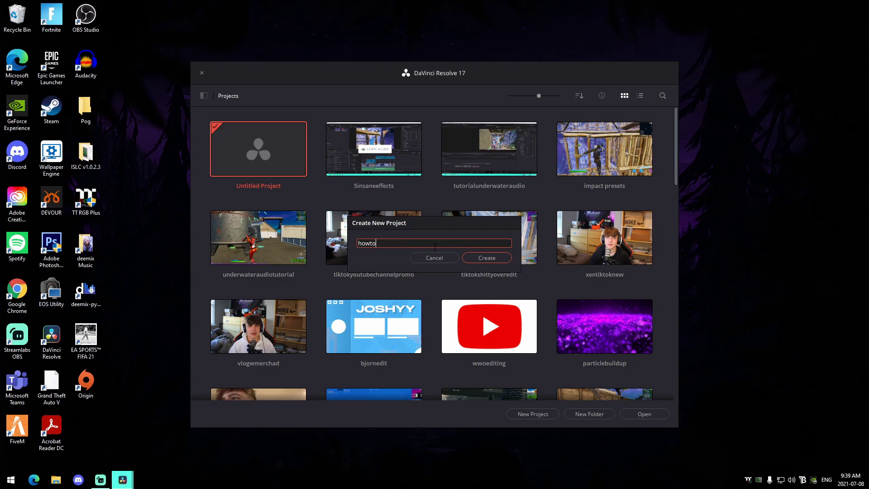
pyautogui.click(488, 258)
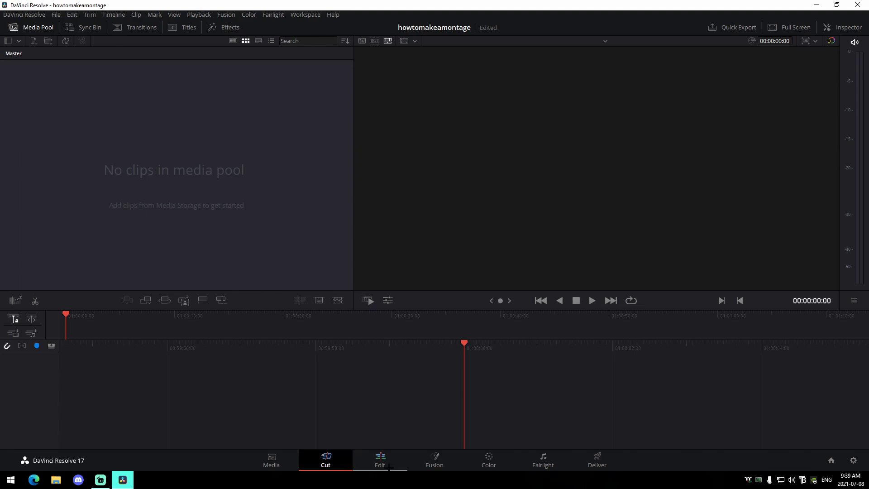
pyautogui.click(382, 462)
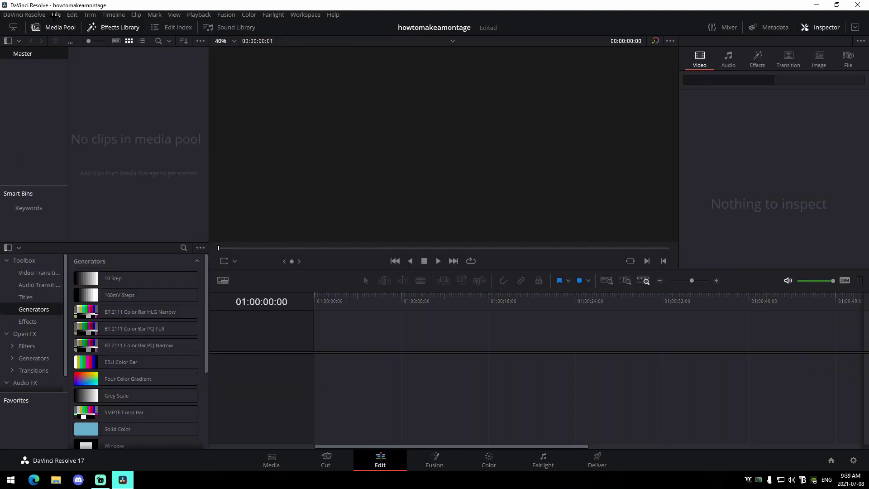
# Change the timeline frame rate in the project settings and save them.
pyautogui.click(57, 14)
pyautogui.click(79, 188)
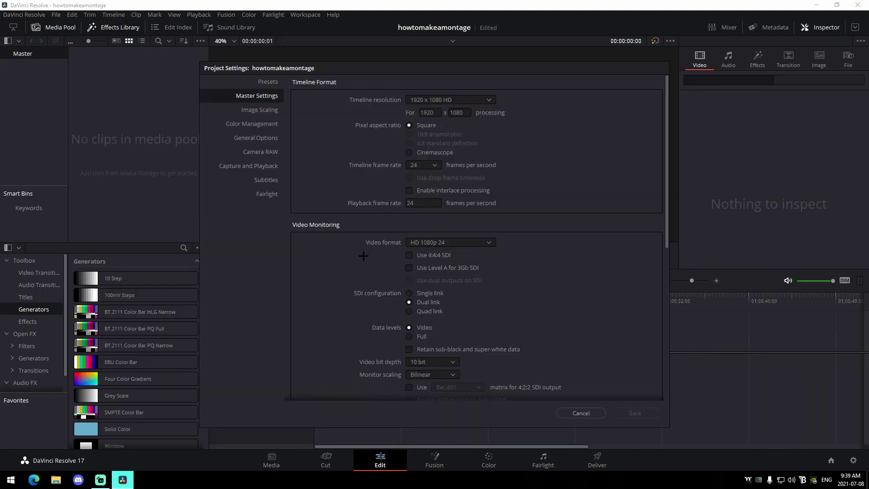
pyautogui.click(434, 165)
pyautogui.click(420, 265)
pyautogui.scroll(-6, 462, 328)
pyautogui.click(642, 411)
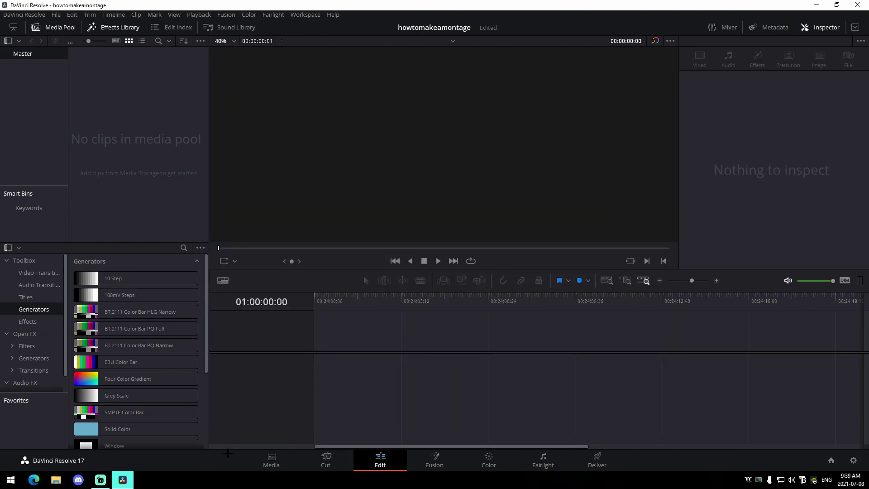
# Add Blanco - Ronaldo (Lyrics).mp3 from the Music folder to the start of a new timeline and play it.
pyautogui.click(56, 480)
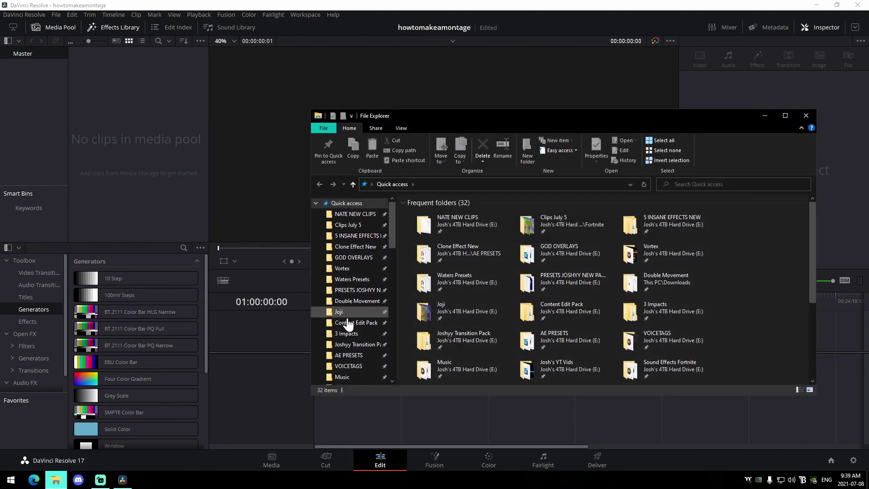
pyautogui.click(355, 377)
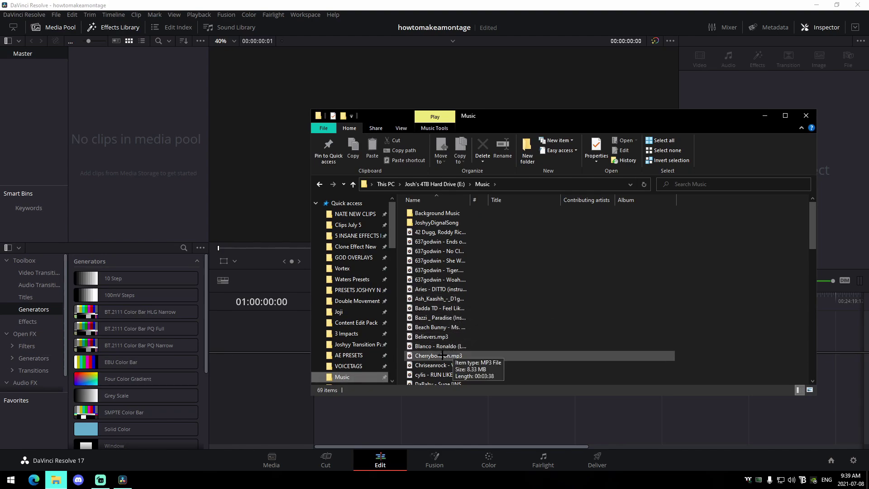
pyautogui.moveTo(428, 348); pyautogui.dragTo(319, 400)
pyautogui.press('space')
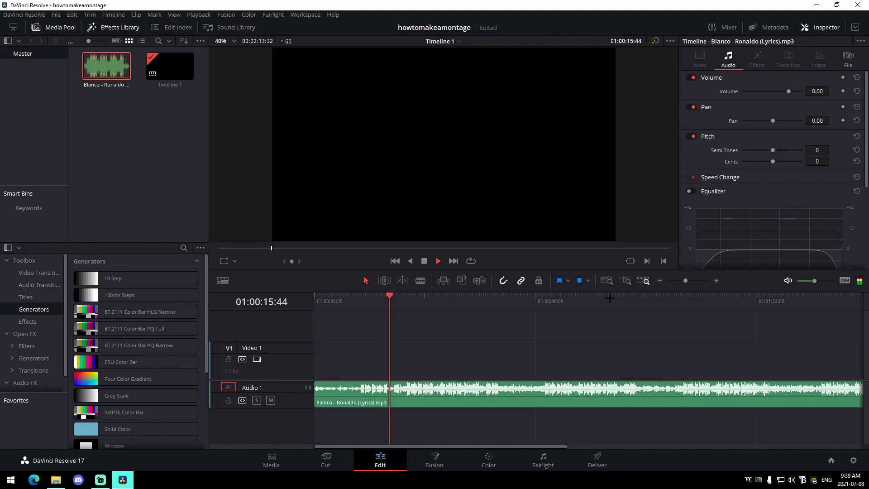
# Find the beat drop in the song and mark it on the clip at 01:00:19:17.
pyautogui.moveTo(683, 281); pyautogui.dragTo(692, 281)
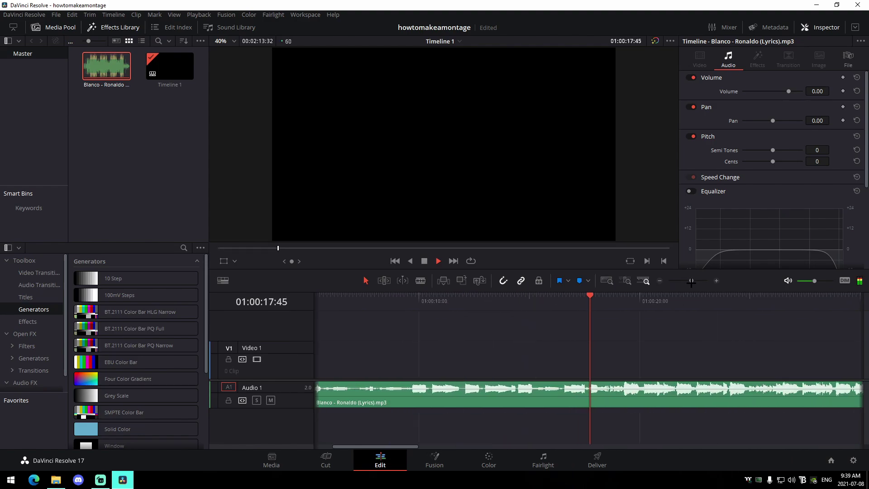
pyautogui.click(642, 390)
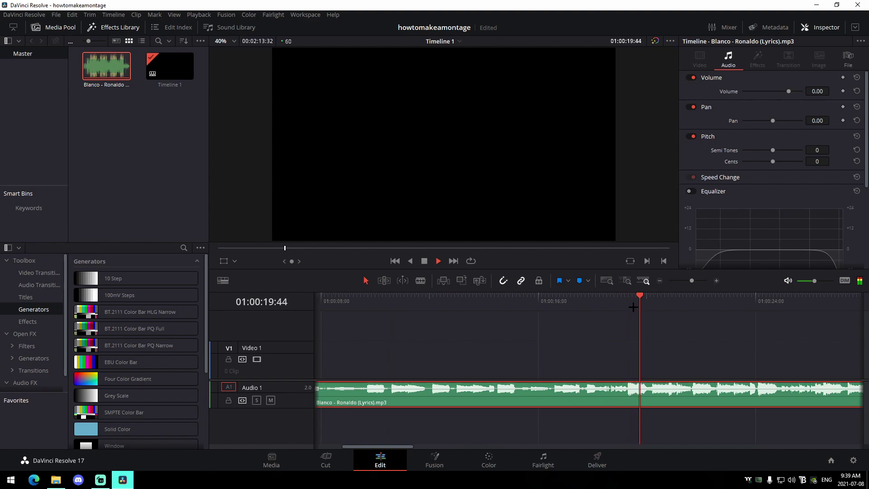
pyautogui.moveTo(638, 300); pyautogui.dragTo(626, 302)
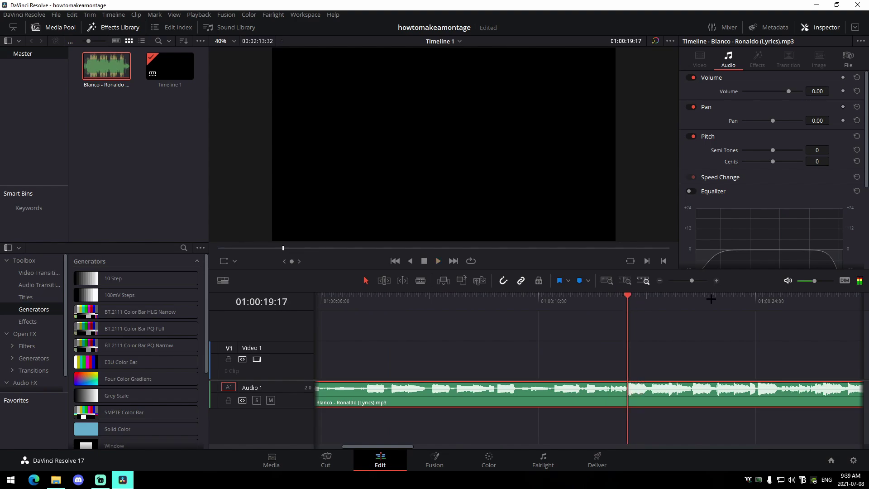
pyautogui.moveTo(692, 281); pyautogui.dragTo(693, 281)
pyautogui.click(526, 297)
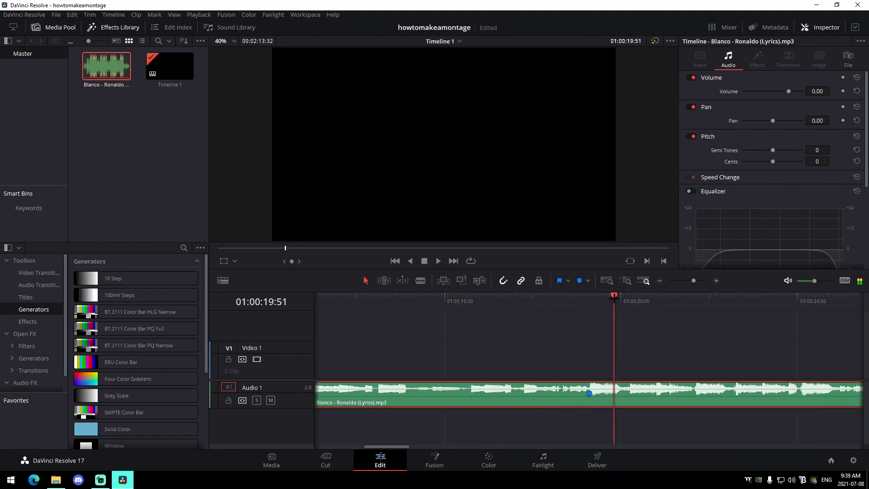
# Add markers to the song clip on the next three beats, including the one at 01:00:21:38.
pyautogui.moveTo(693, 281); pyautogui.dragTo(691, 281)
pyautogui.press('space')
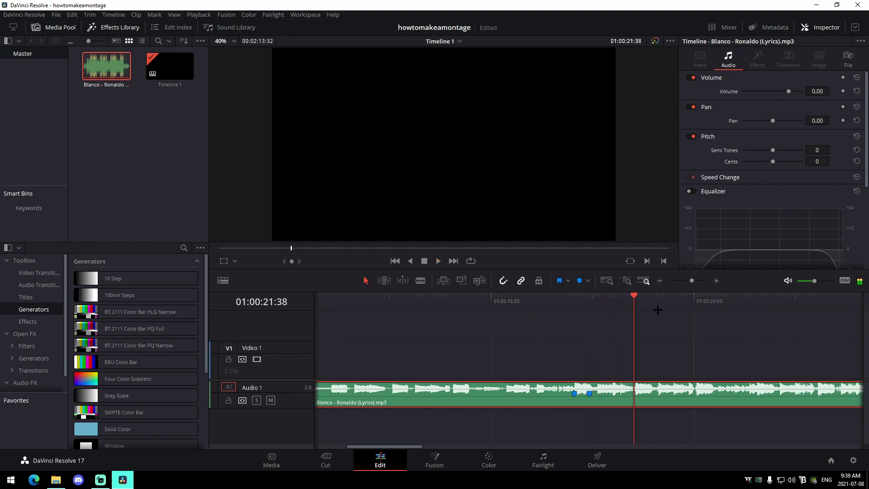
pyautogui.press('m')
pyautogui.press('space')
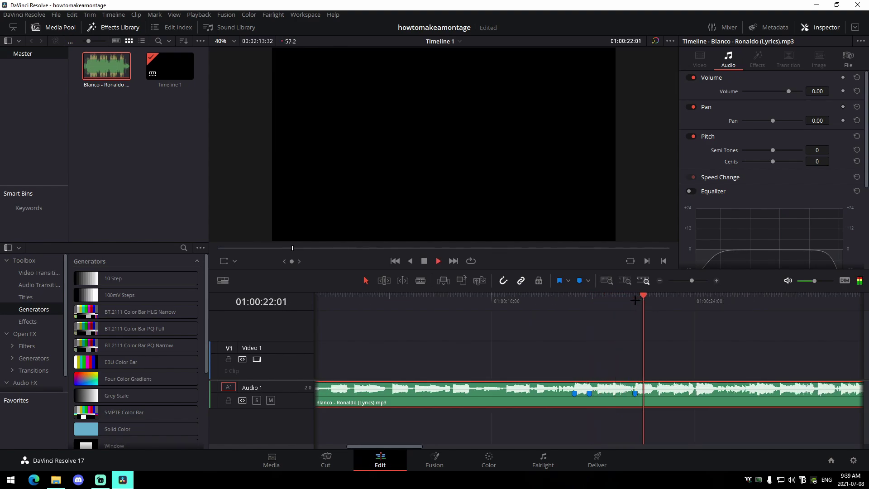
pyautogui.press('m')
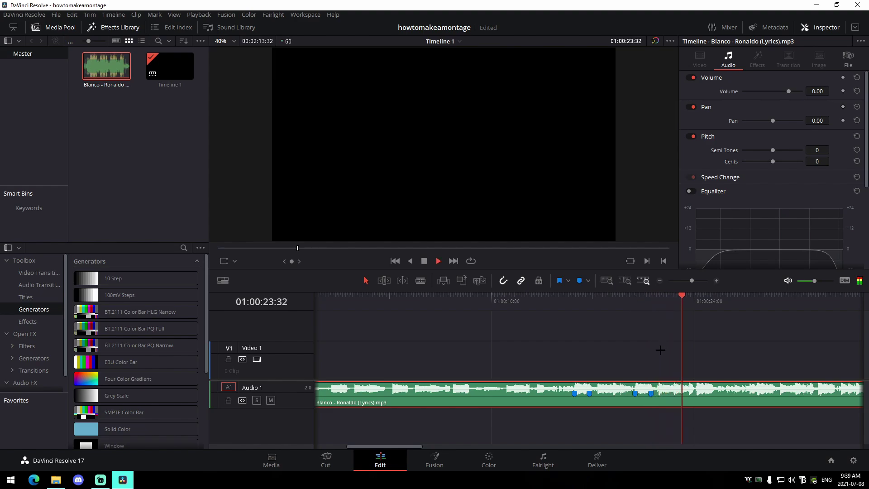
# Split the song at 01:00:23:10, after the fourth marker, and delete the remainder.
pyautogui.press('j')
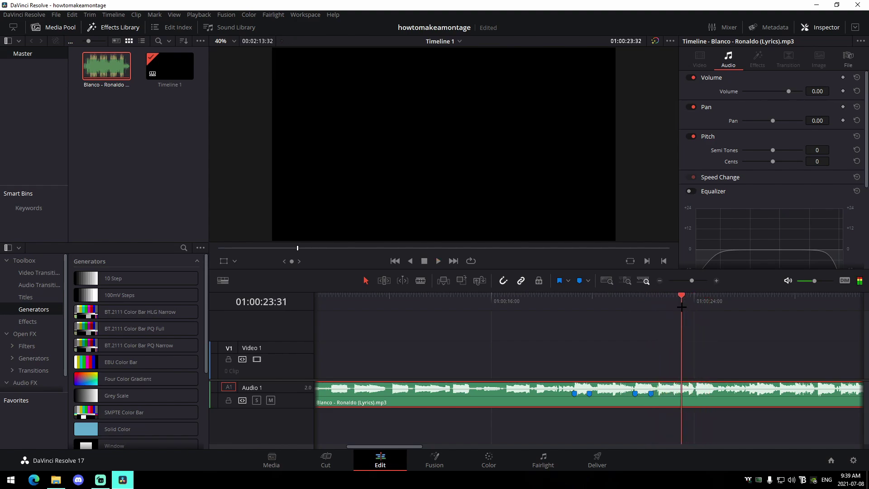
pyautogui.press('k')
pyautogui.hotkey('ctrl', 'b')
pyautogui.click(726, 388)
pyautogui.press('Delete')
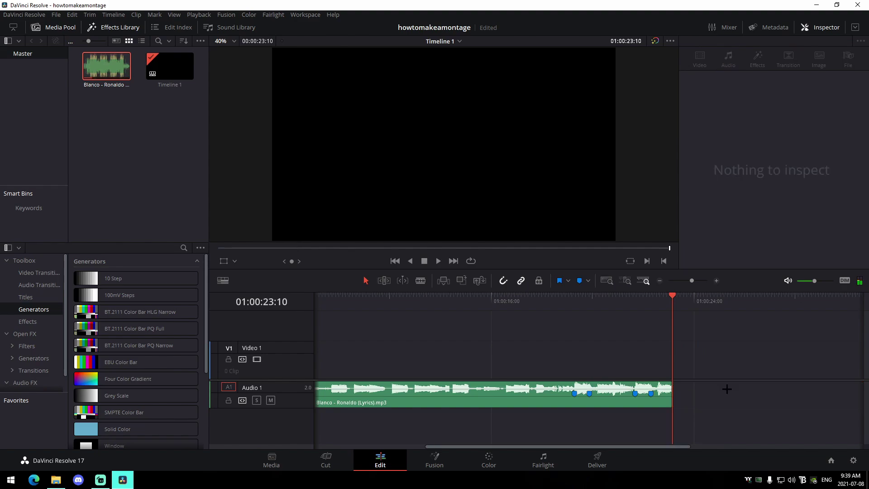
# Trim the start of the song clip to 01:00:17:09, ahead of the first marker.
pyautogui.click(500, 393)
pyautogui.click(518, 394)
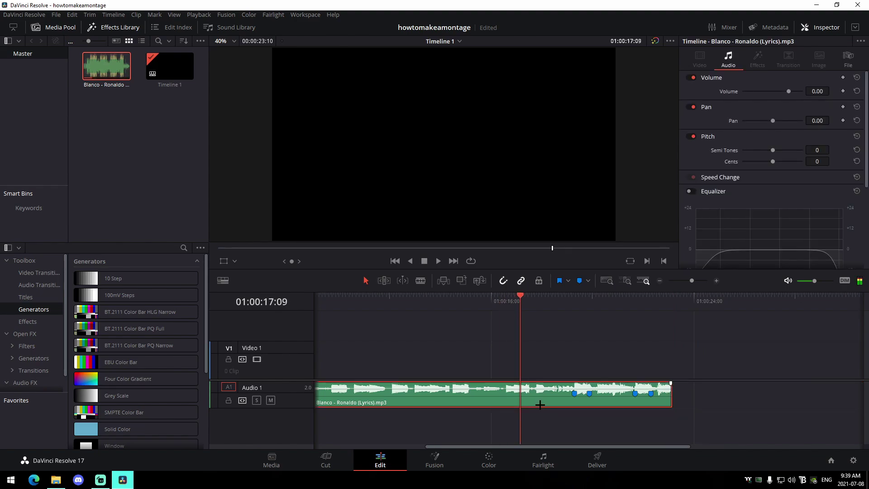
pyautogui.hotkey('shift', '[')
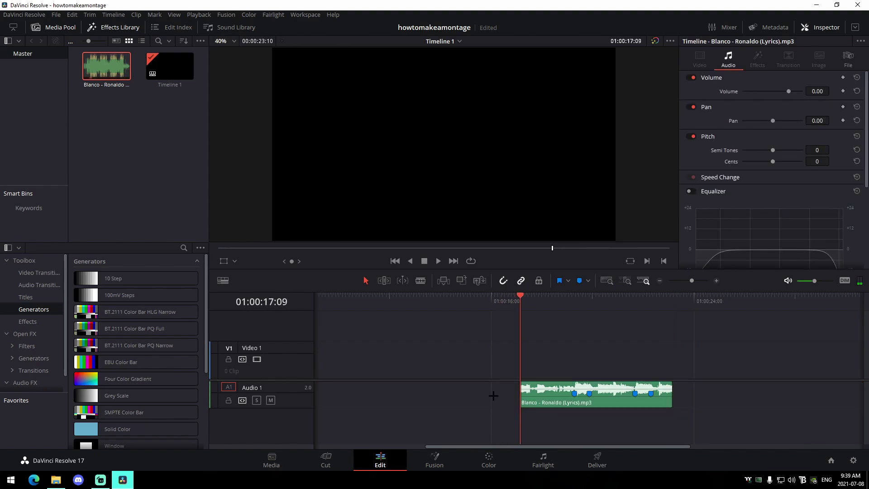
# Move the trimmed song to the start of the timeline on the Audio 2 track.
pyautogui.scroll(-3, 453, 419)
pyautogui.moveTo(427, 402); pyautogui.dragTo(327, 402)
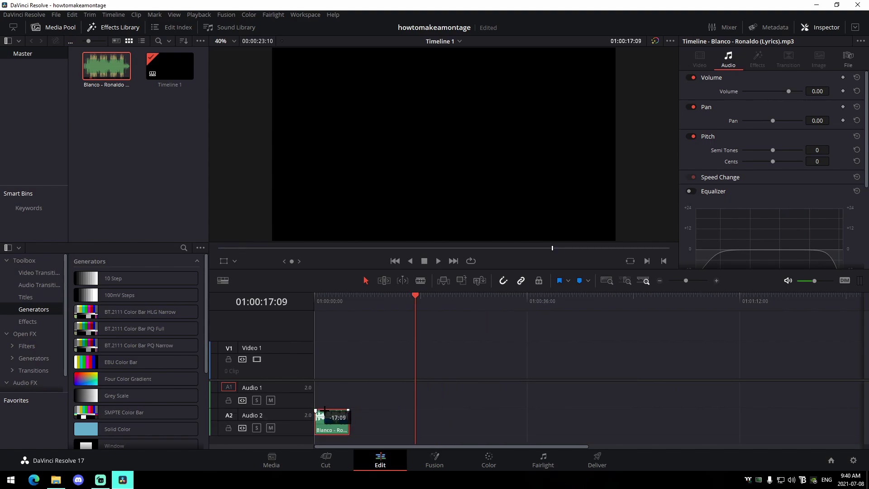
pyautogui.press('Home')
pyautogui.click(689, 281)
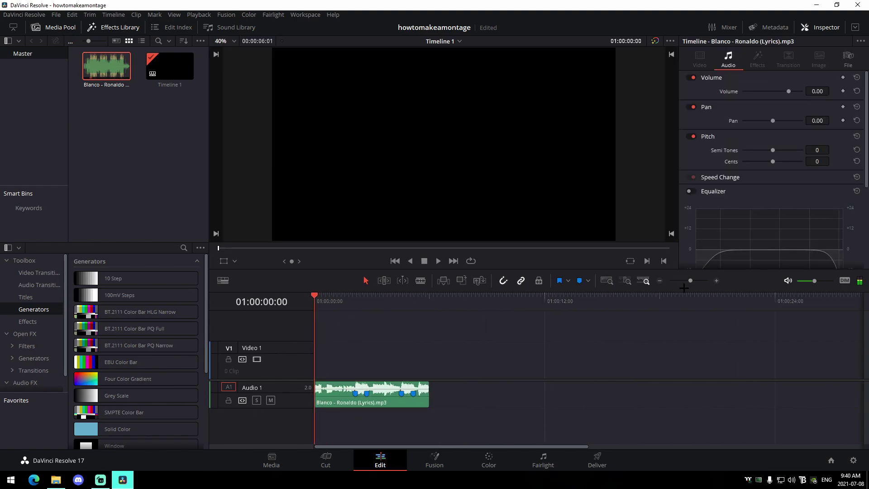
pyautogui.moveTo(351, 404); pyautogui.dragTo(341, 418)
# Replace the song's second marker, at 01:00:02:43, with a red one.
pyautogui.click(355, 299)
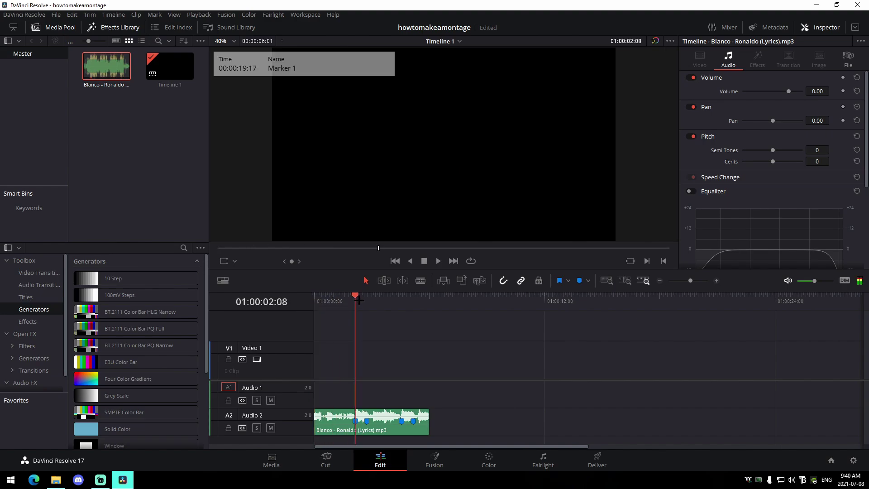
pyautogui.rightClick(359, 302)
pyautogui.click(453, 425)
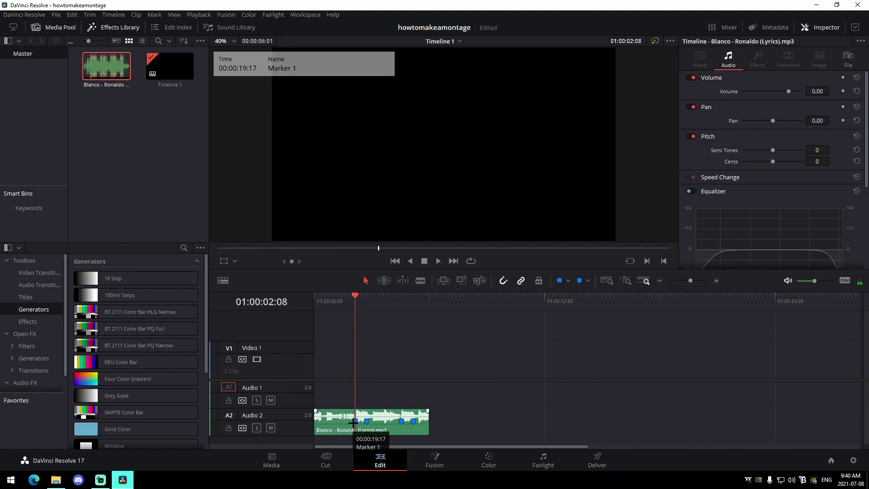
pyautogui.click(367, 422)
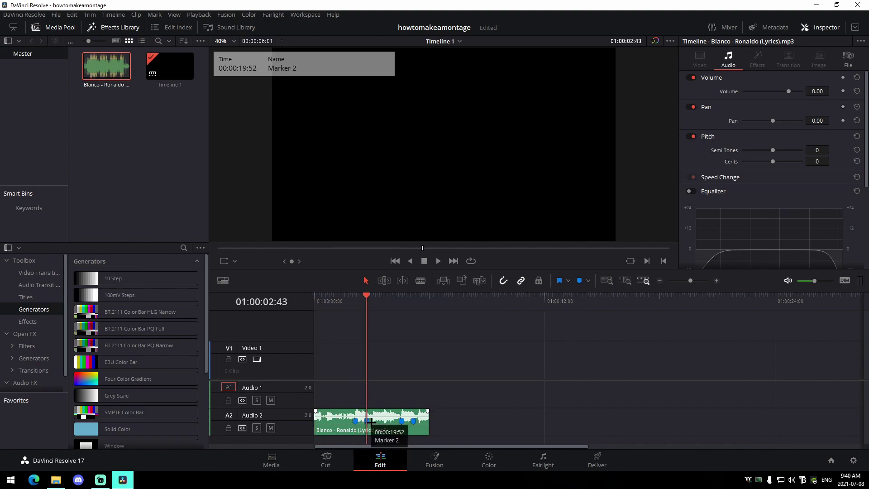
pyautogui.click(588, 280)
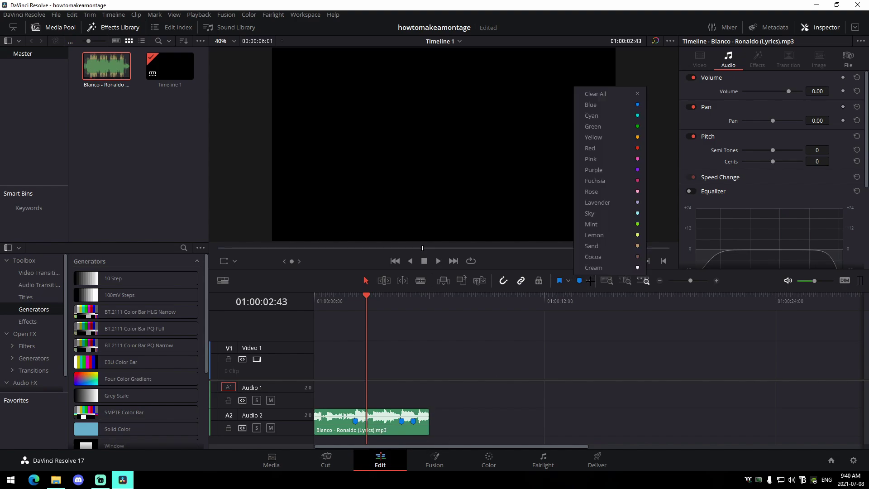
pyautogui.click(567, 325)
pyautogui.click(588, 281)
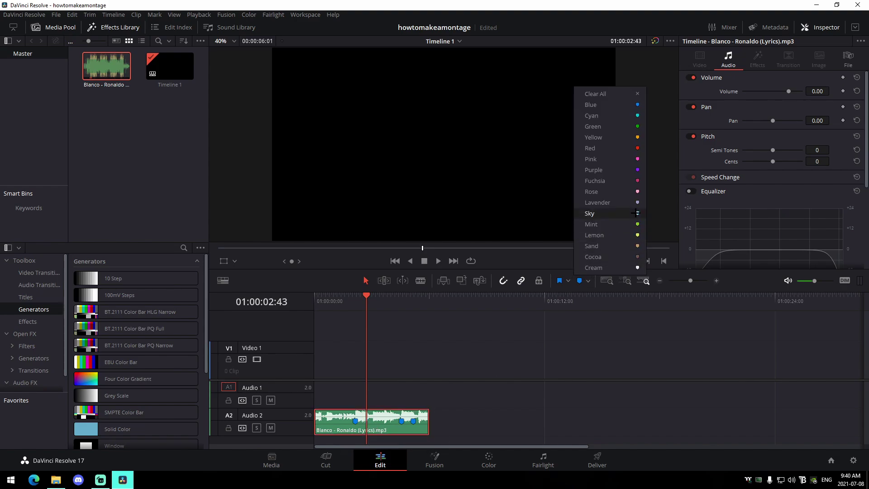
pyautogui.click(597, 145)
# Replace the song's fourth marker, at 01:00:05:09, with a red one and return the playhead to the earlier markers.
pyautogui.click(429, 298)
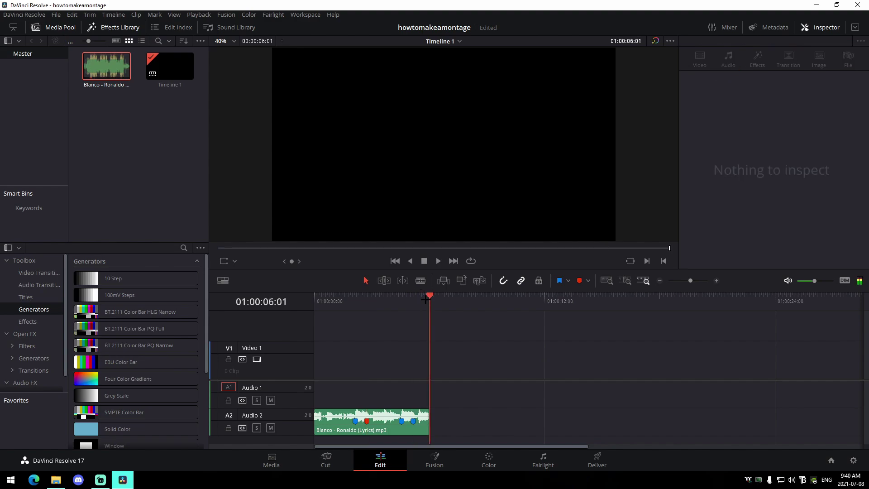
pyautogui.click(413, 421)
pyautogui.press('Delete')
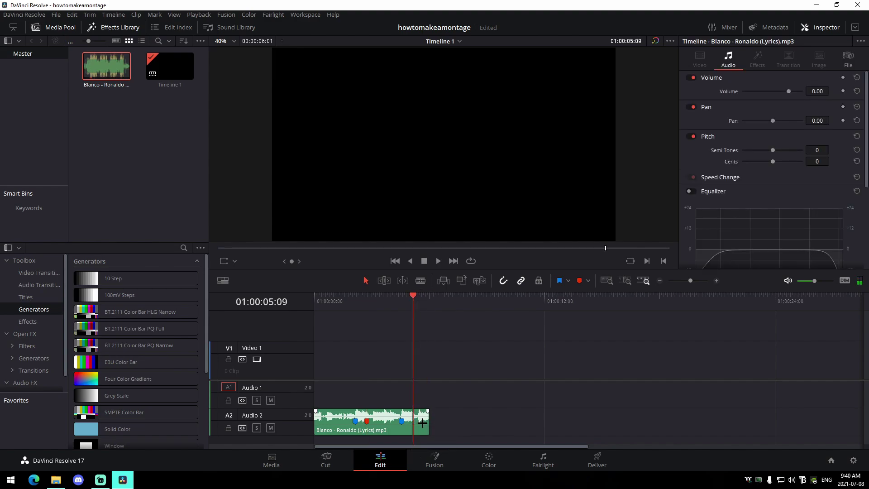
pyautogui.hotkey('ctrl', 'z')
pyautogui.hotkey('shift', 'Up')
pyautogui.hotkey('shift', 'Up')
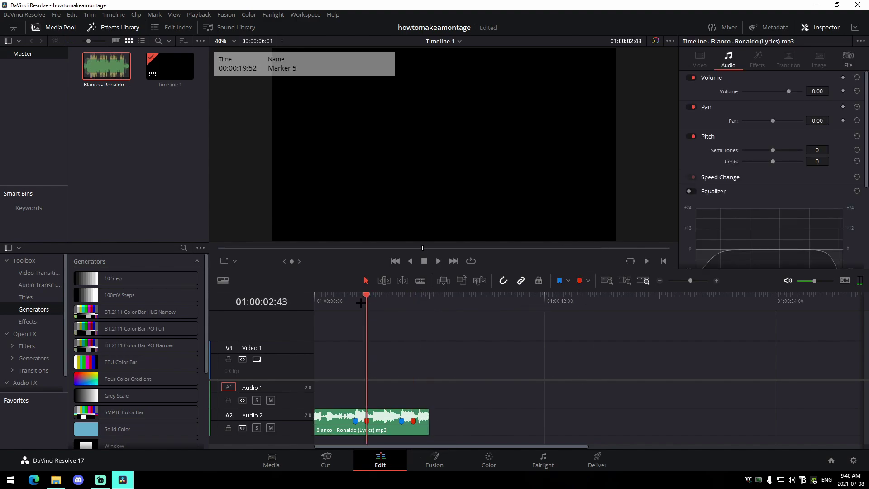
# Import the Fortnite 2021.07.05 - 21.53.21.135.DVR.mp4 and 1-OPENEROMG.mp4 clips from the Clips July 5 folder into the media pool.
pyautogui.click(56, 480)
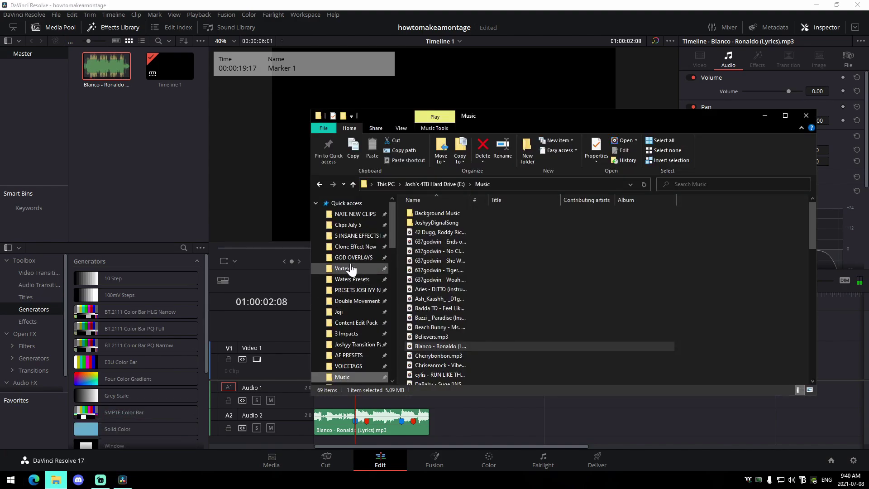
pyautogui.click(348, 224)
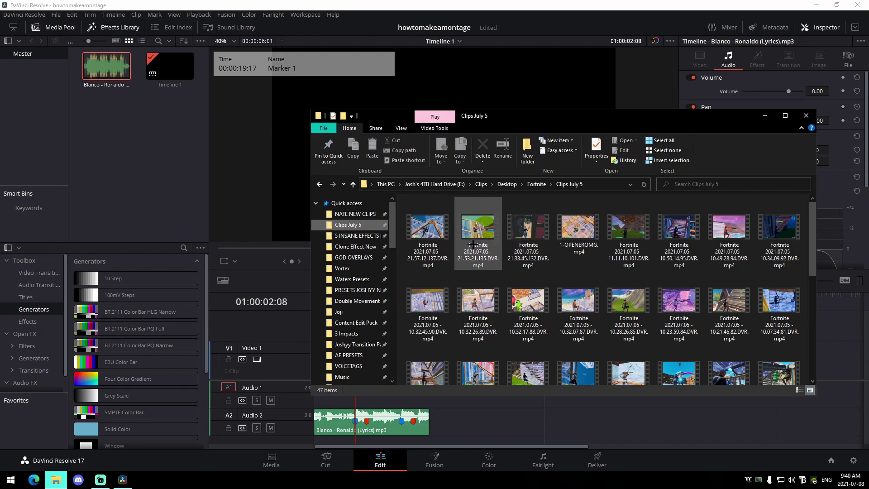
pyautogui.doubleClick(487, 247)
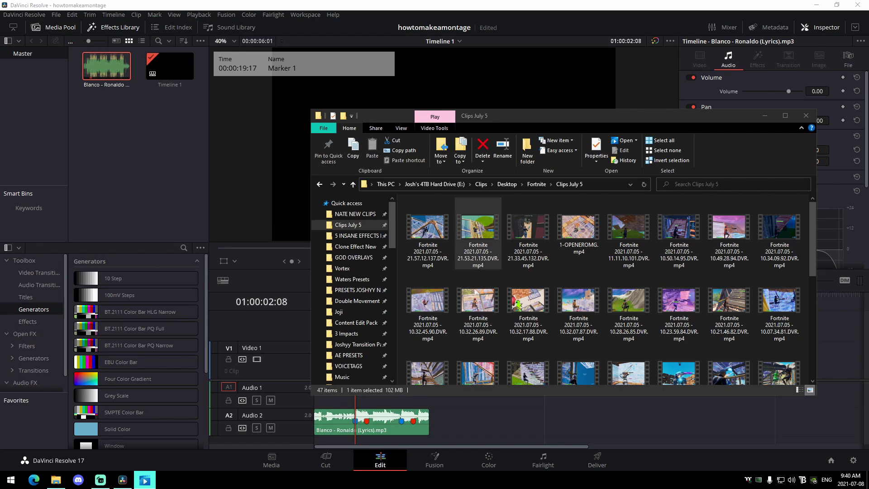
pyautogui.moveTo(478, 229); pyautogui.dragTo(127, 113)
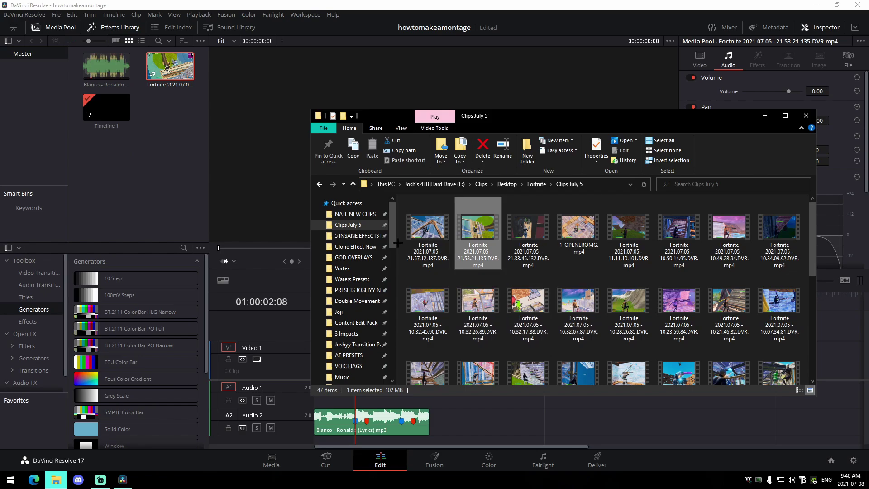
pyautogui.moveTo(578, 227); pyautogui.dragTo(143, 208)
pyautogui.click(144, 208)
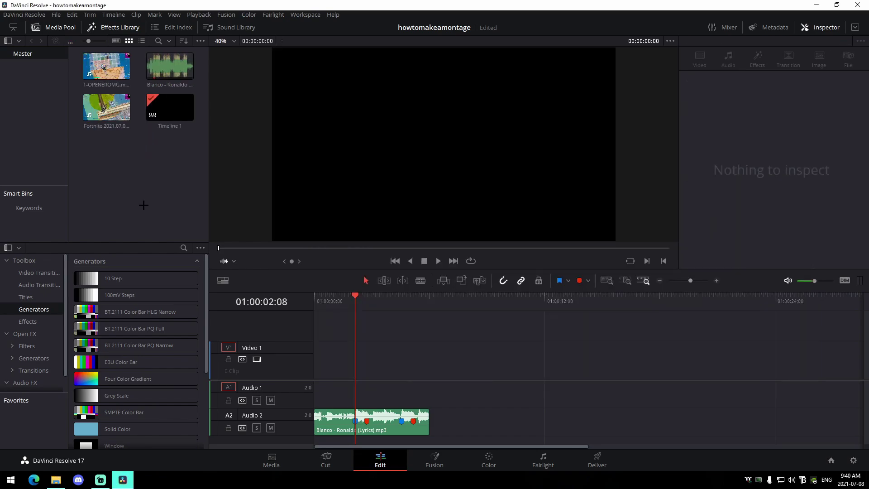
# Mark a 00:00:04:15 range of 1-OPENEROMG.mp4 ending at 00:00:29:30 and place it on Video 1 from the song's first red marker.
pyautogui.click(106, 67)
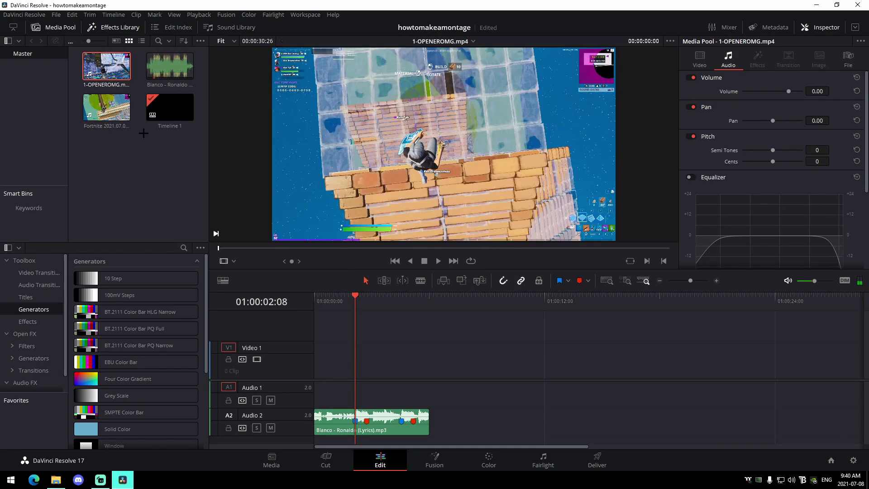
pyautogui.click(582, 247)
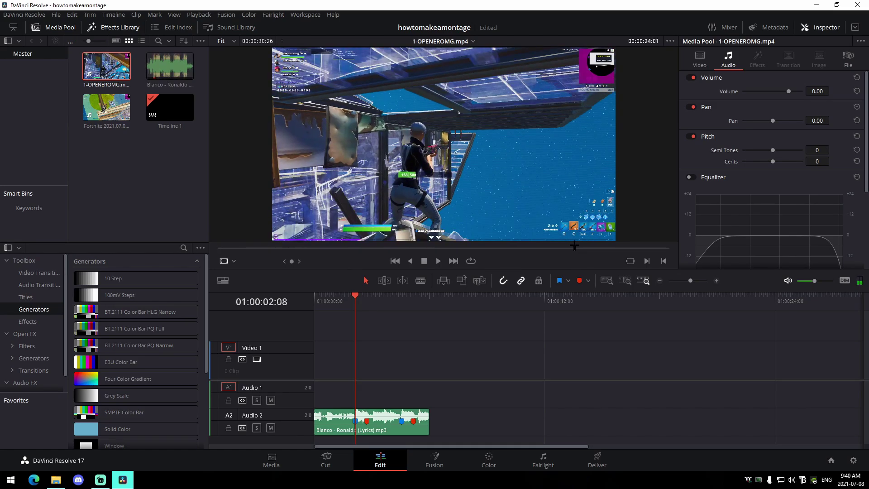
pyautogui.moveTo(582, 246); pyautogui.dragTo(655, 257)
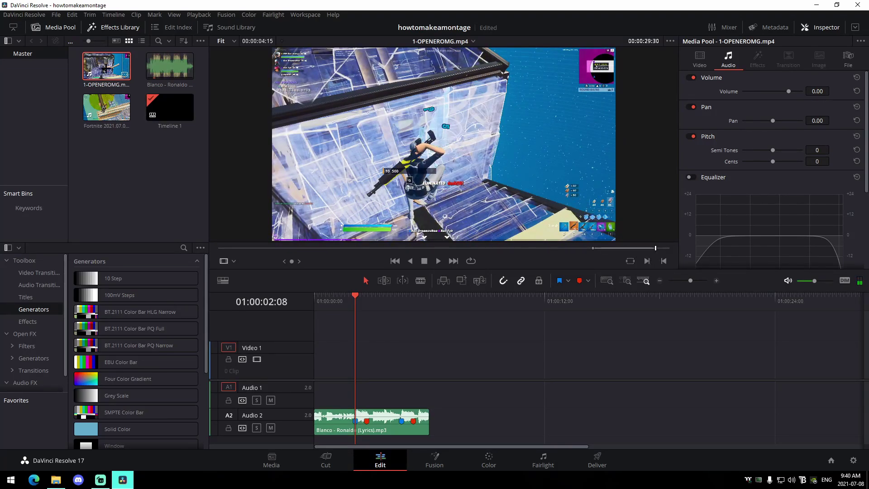
pyautogui.moveTo(409, 181); pyautogui.dragTo(372, 384)
# Align the song's end with the gameplay clip's end, extend its beginning to the timeline start, and place the playhead on the first blue marker.
pyautogui.moveTo(385, 426); pyautogui.dragTo(403, 426)
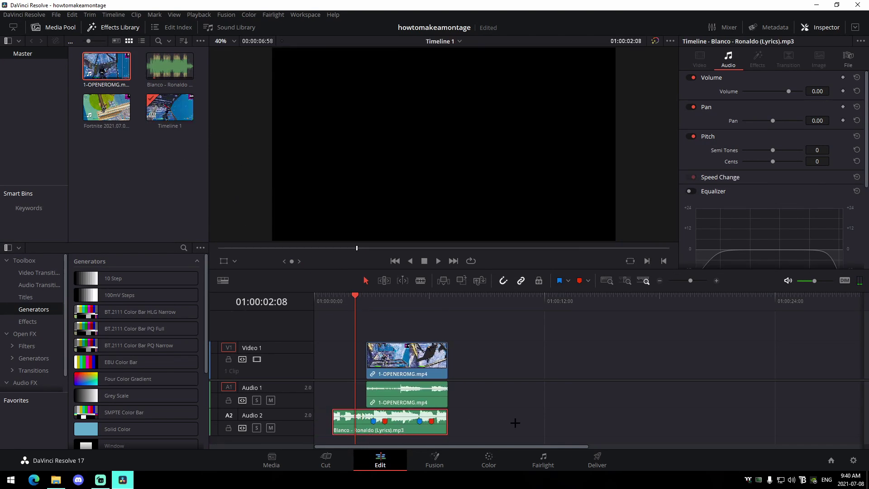
pyautogui.click(373, 302)
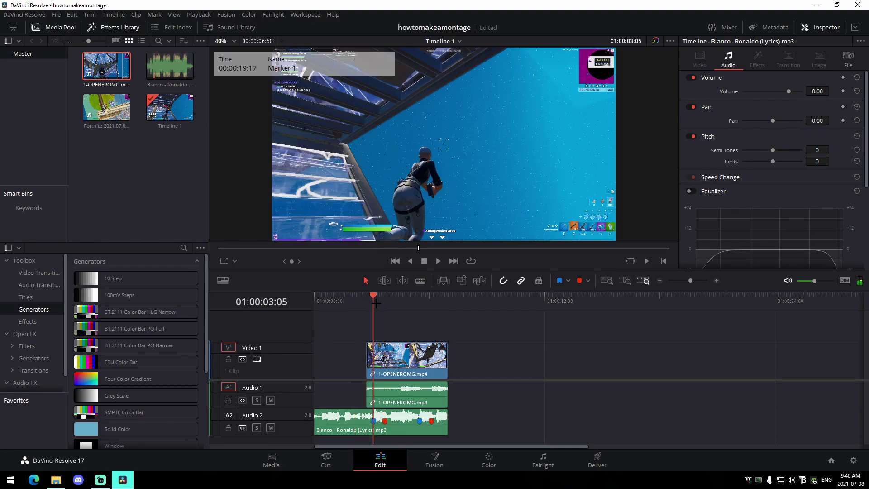
pyautogui.click(386, 346)
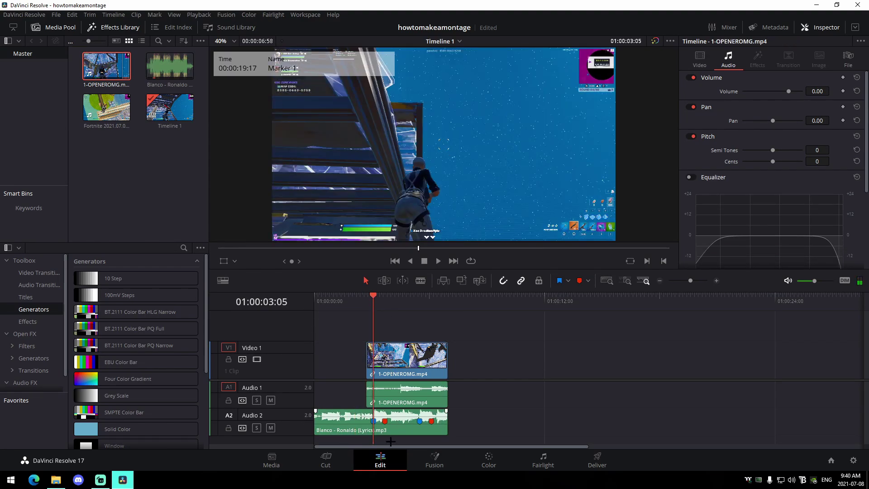
# Shift the 1-OPENEROMG.mp4 clip earlier on Video 1 so its shot lands on the song's first blue marker.
pyautogui.moveTo(404, 362); pyautogui.dragTo(364, 362)
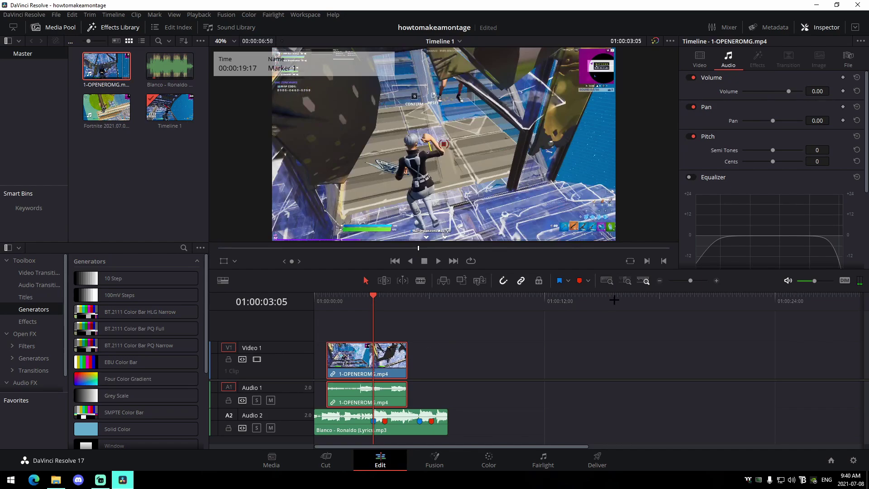
pyautogui.moveTo(691, 279); pyautogui.dragTo(695, 279)
pyautogui.moveTo(527, 360); pyautogui.dragTo(497, 360)
pyautogui.moveTo(322, 364); pyautogui.dragTo(361, 365)
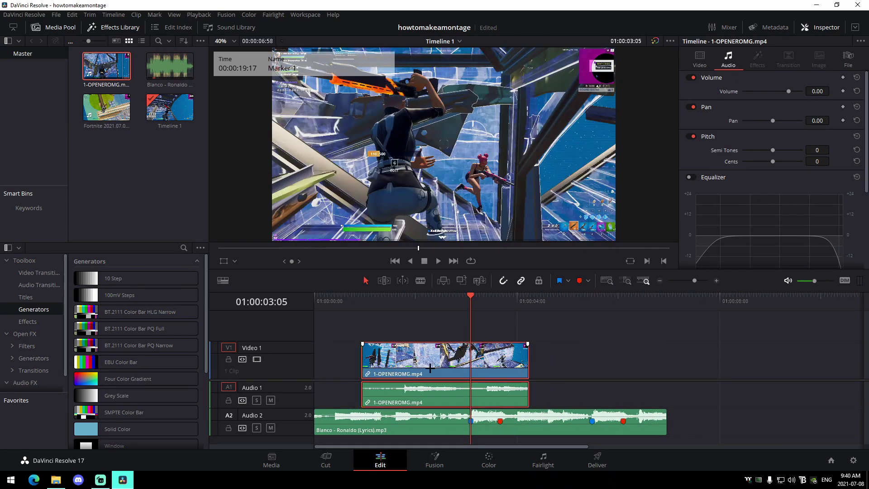
pyautogui.moveTo(431, 368); pyautogui.dragTo(414, 367)
# Extend the beginning of 1-OPENEROMG.mp4 to the timeline start and trim its end to the first red marker.
pyautogui.click(578, 363)
pyautogui.moveTo(340, 359); pyautogui.dragTo(281, 362)
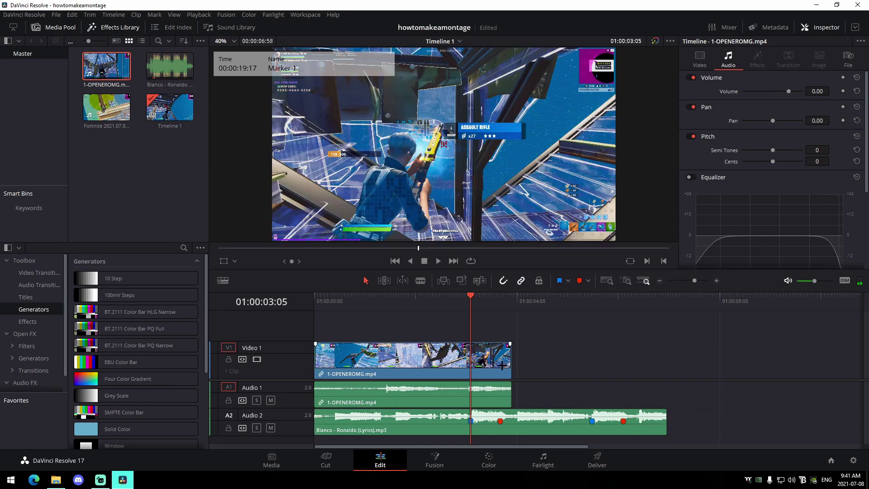
pyautogui.moveTo(510, 365); pyautogui.dragTo(523, 340)
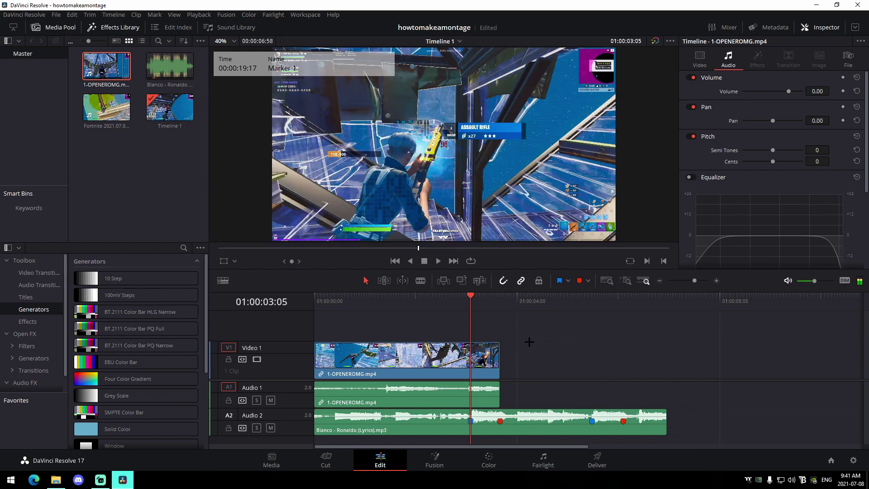
# Play back the opener clip with the song to check its shot against the beat.
pyautogui.click(409, 298)
pyautogui.press('space')
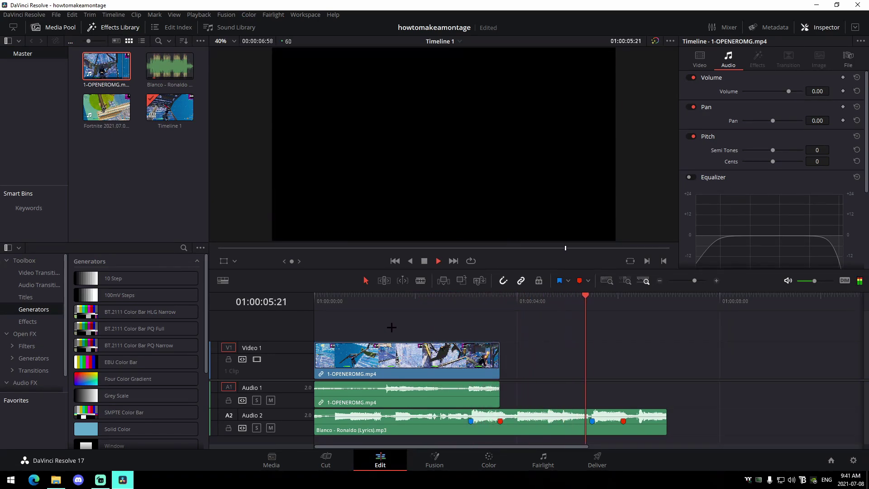
pyautogui.press('space')
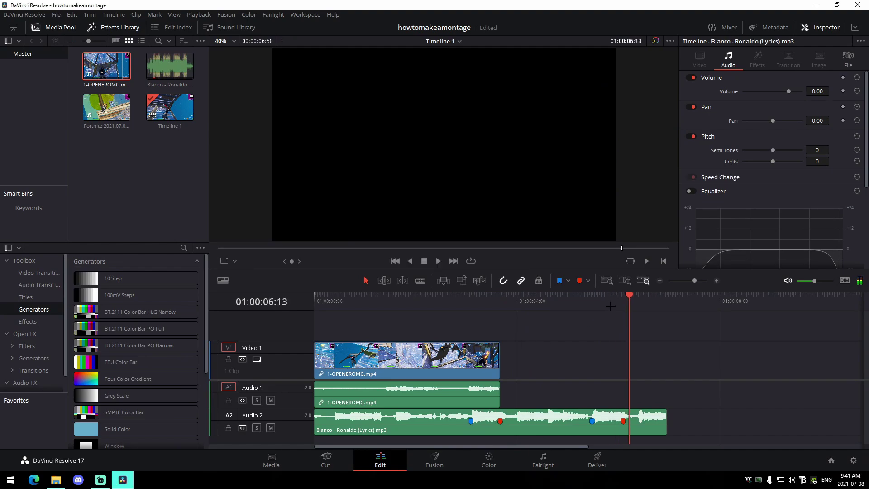
# With the playhead on the second blue marker, place a 00:00:01:26 range of the Fortnite DVR clip ending at 00:00:14:53 on Video 1.
pyautogui.moveTo(608, 303); pyautogui.dragTo(592, 303)
pyautogui.click(119, 109)
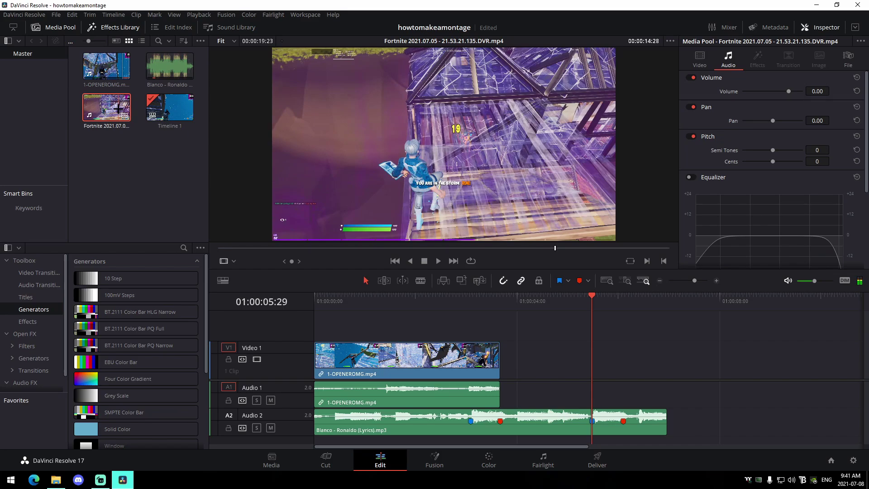
pyautogui.moveTo(557, 248); pyautogui.dragTo(532, 248)
pyautogui.click(583, 248)
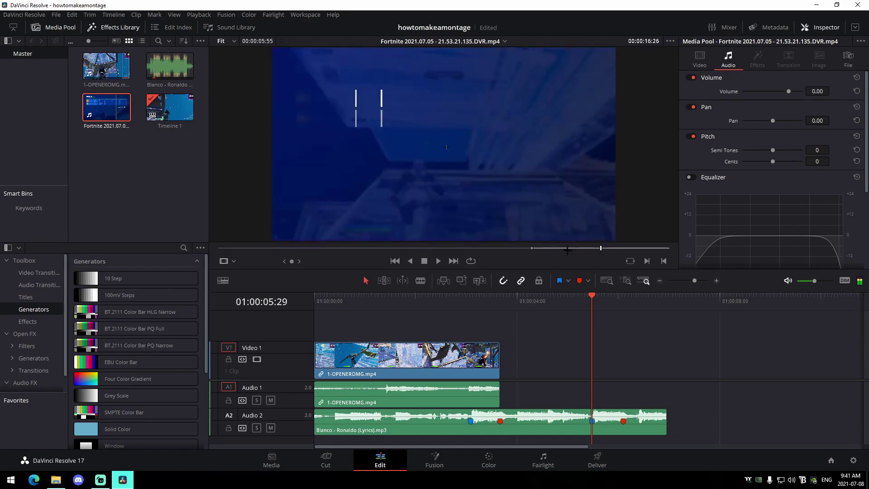
pyautogui.moveTo(582, 248); pyautogui.dragTo(564, 248)
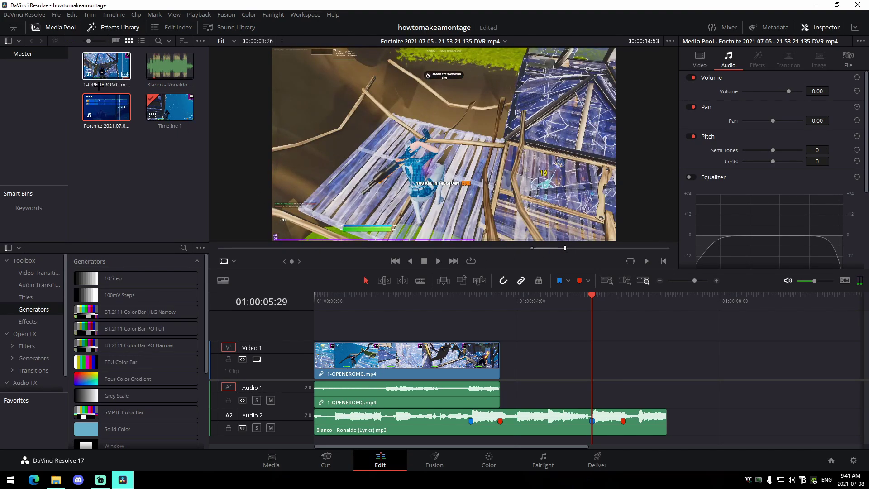
pyautogui.moveTo(97, 107)
pyautogui.mouseDown()
pyautogui.moveTo(568, 364)
pyautogui.moveTo(559, 367)
pyautogui.moveTo(580, 367)
pyautogui.moveTo(535, 360)
pyautogui.mouseUp()
# Align the Fortnite clip's shot with the second blue marker and extend the clip to span from the first to the second red marker.
pyautogui.scroll(5, 620, 368)
pyautogui.scroll(-4, 724, 304)
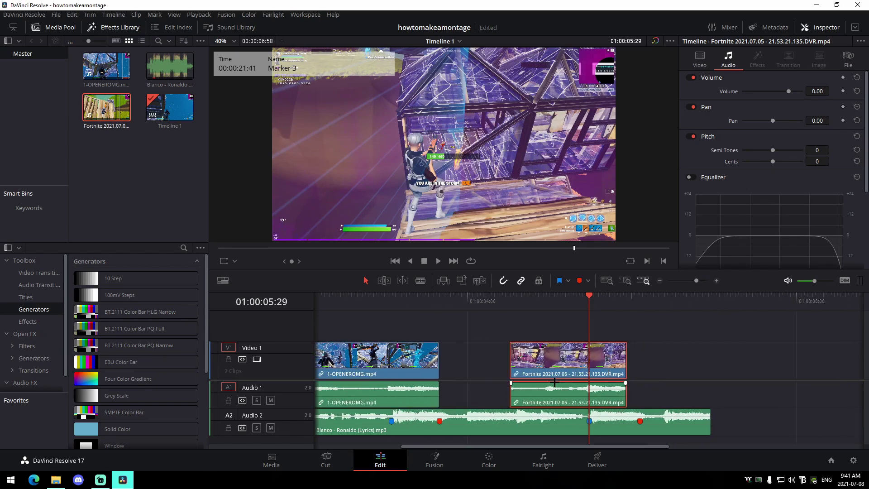
pyautogui.moveTo(696, 280); pyautogui.dragTo(700, 280)
pyautogui.moveTo(653, 357); pyautogui.dragTo(645, 358)
pyautogui.moveTo(700, 281); pyautogui.dragTo(701, 281)
pyautogui.moveTo(518, 367); pyautogui.dragTo(476, 367)
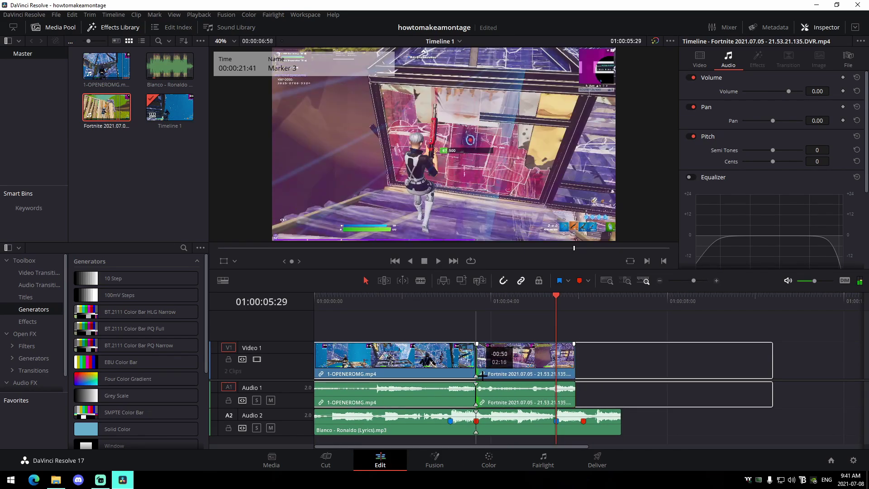
pyautogui.moveTo(575, 357); pyautogui.dragTo(583, 357)
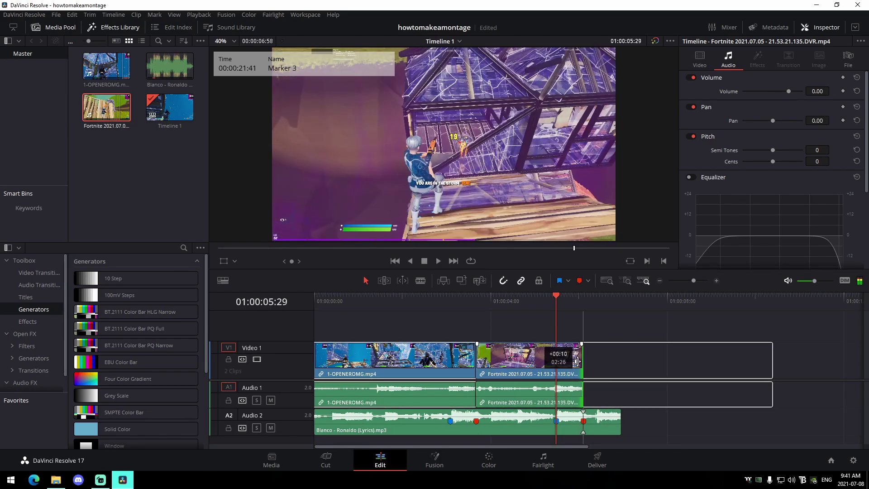
# Play the two-clip sequence from near the timeline start to check the shots against the music.
pyautogui.click(692, 281)
pyautogui.click(330, 300)
pyautogui.press('space')
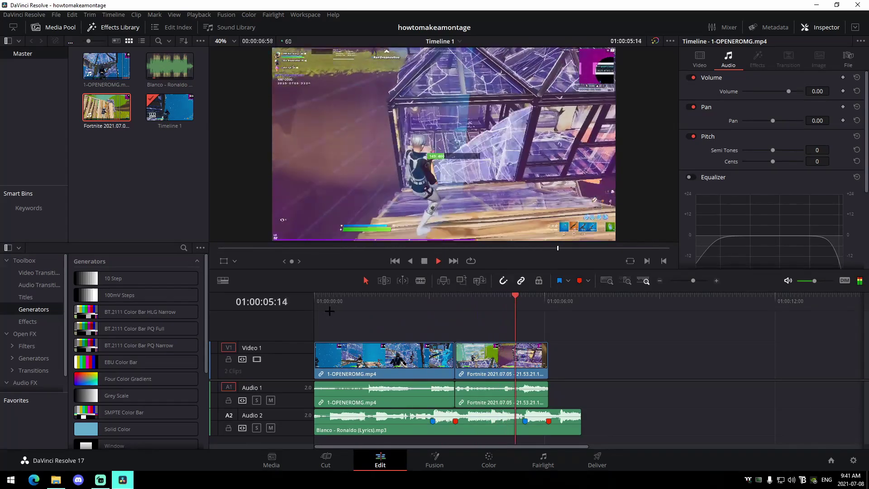
pyautogui.press('space')
# Return the playhead to the first blue marker and trim the Fortnite clip's beginning to leave a gap after the opener.
pyautogui.click(432, 299)
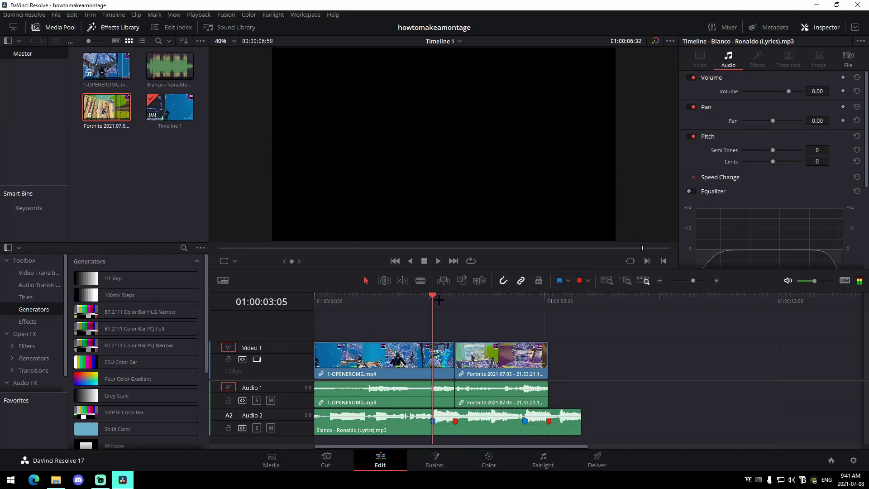
pyautogui.moveTo(693, 276); pyautogui.dragTo(695, 277)
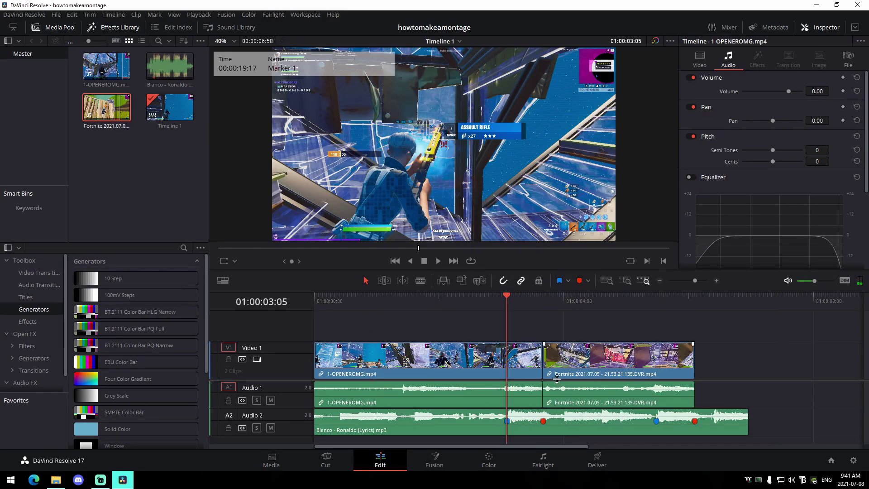
pyautogui.moveTo(546, 365); pyautogui.dragTo(616, 365)
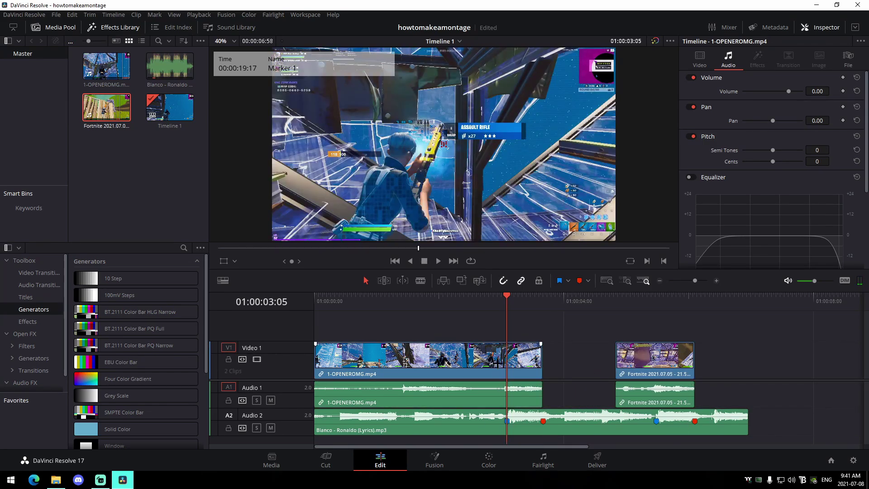
# Show the retime curve of 1-OPENEROMG.mp4 with enlarged track space, displaying Retime Speed instead of Retime Frame.
pyautogui.rightClick(498, 358)
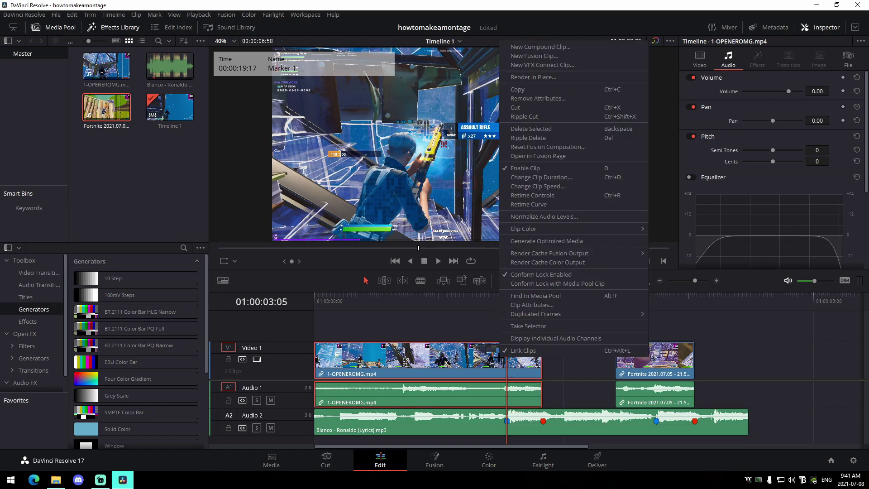
pyautogui.click(541, 355)
pyautogui.rightClick(531, 355)
pyautogui.click(573, 244)
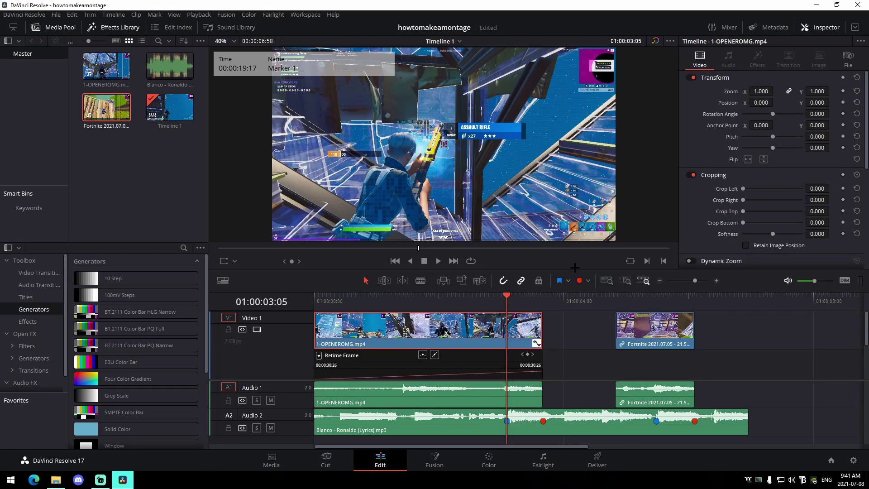
pyautogui.moveTo(575, 267); pyautogui.dragTo(453, 190)
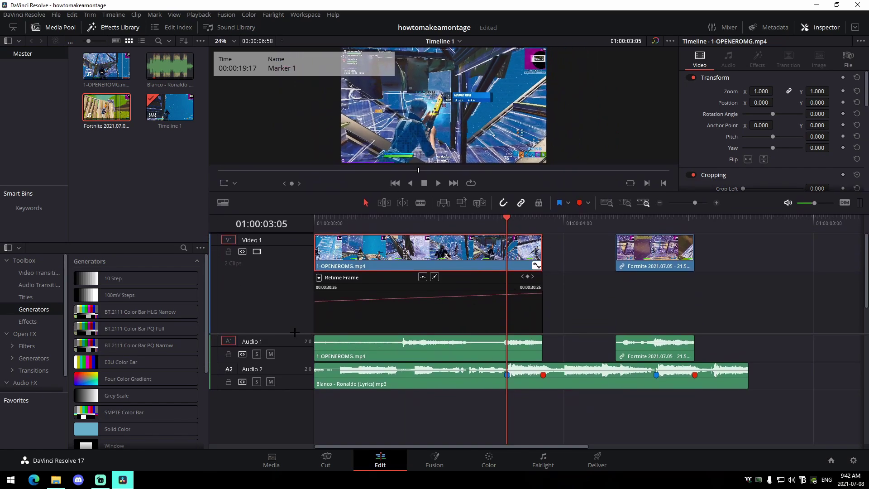
pyautogui.moveTo(294, 334); pyautogui.dragTo(294, 350)
pyautogui.click(319, 277)
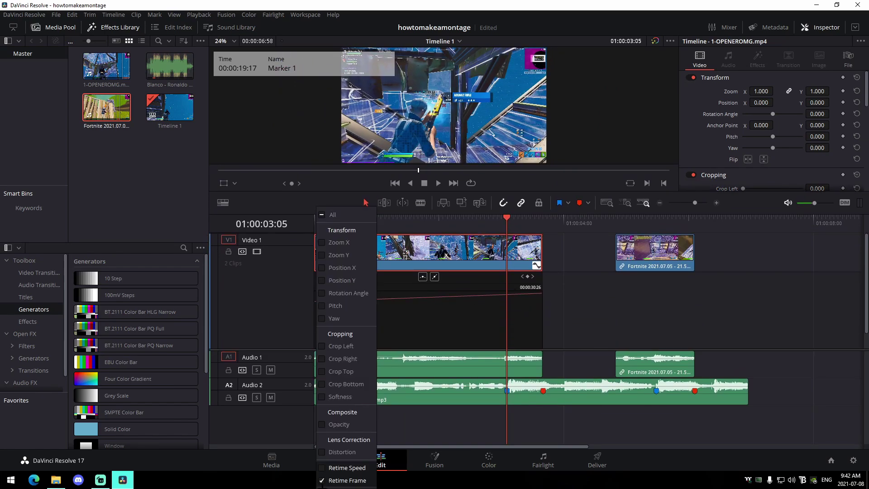
pyautogui.click(322, 467)
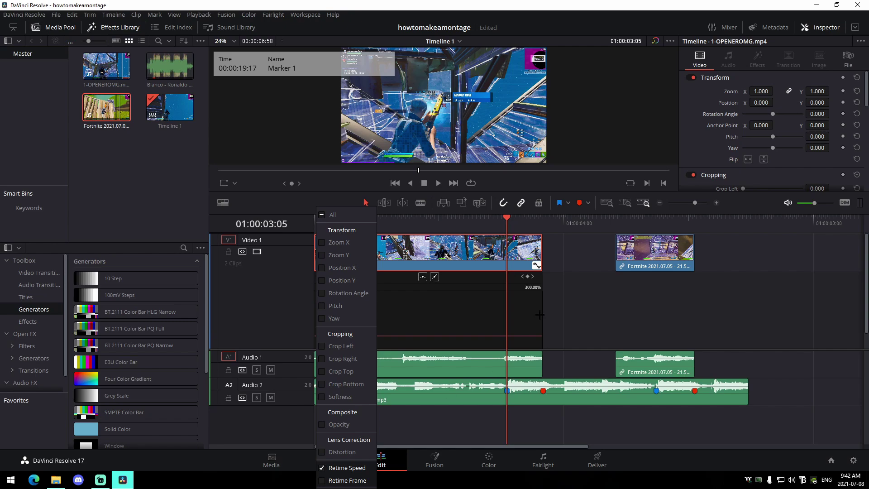
pyautogui.click(545, 299)
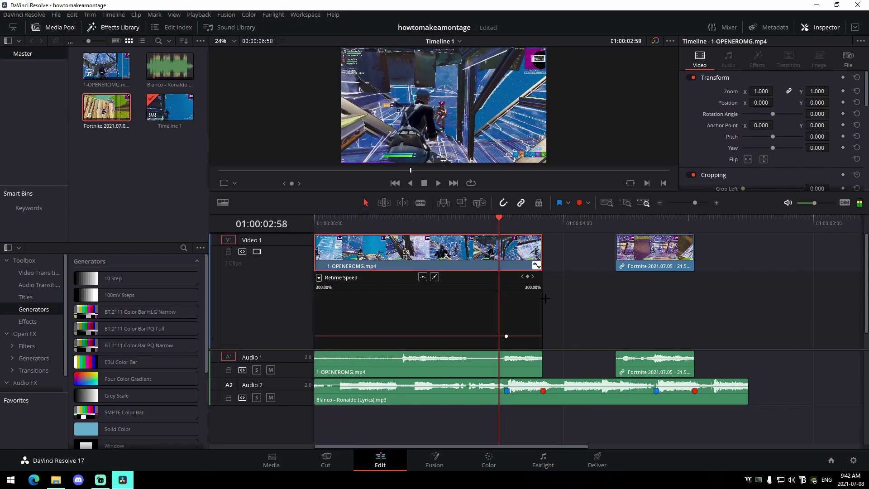
# Raise the opener's retime speed between keyframes at 01:00:02:58 and the first blue marker, and lower the speed after them.
pyautogui.moveTo(694, 202); pyautogui.dragTo(698, 203)
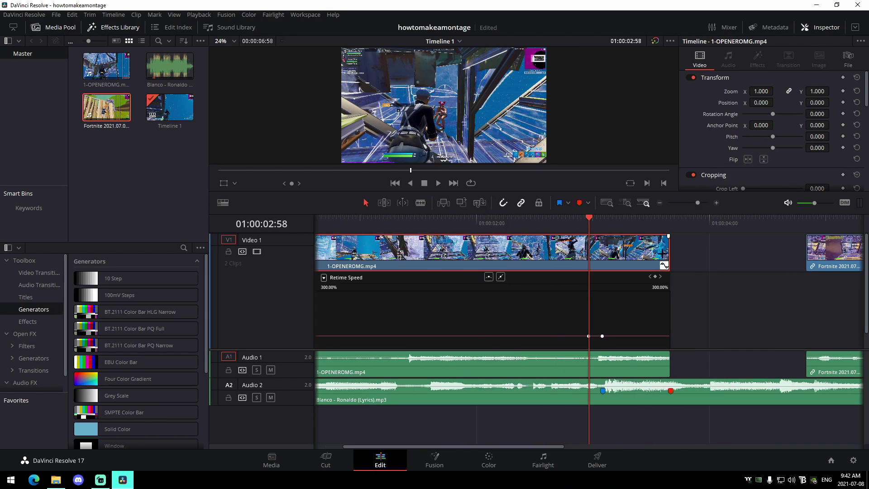
pyautogui.moveTo(698, 203); pyautogui.dragTo(701, 203)
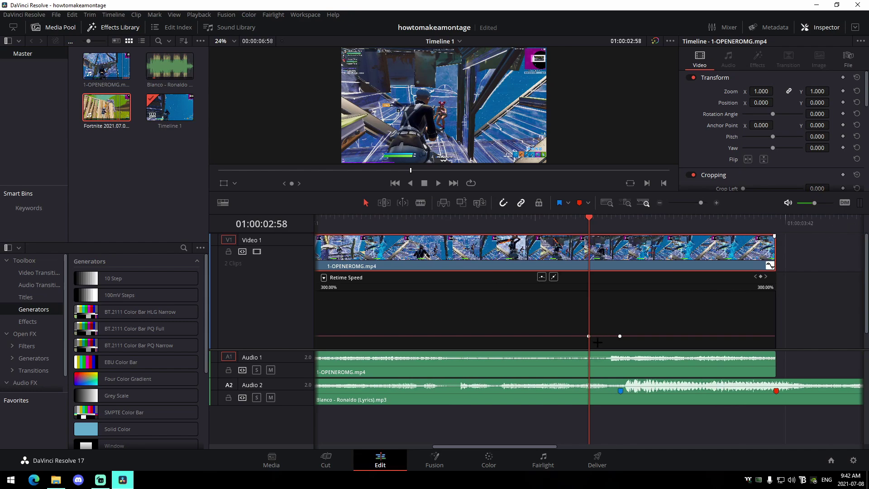
pyautogui.moveTo(603, 334); pyautogui.dragTo(594, 359)
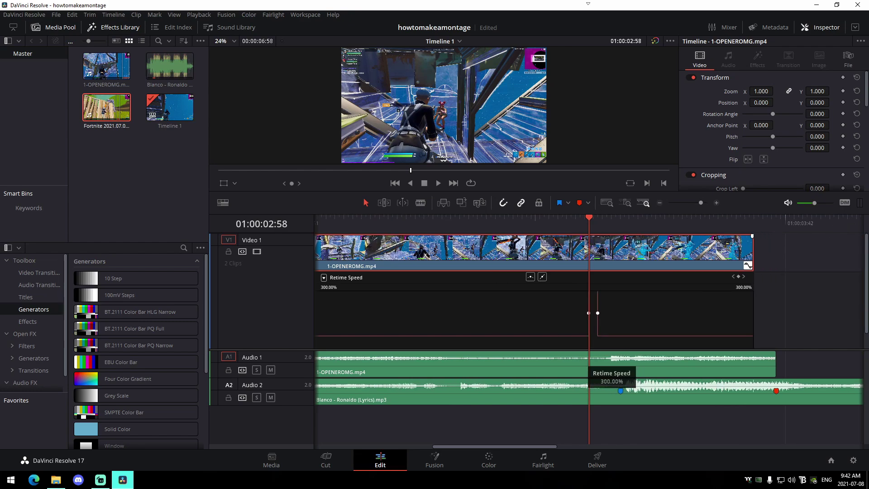
pyautogui.press('space')
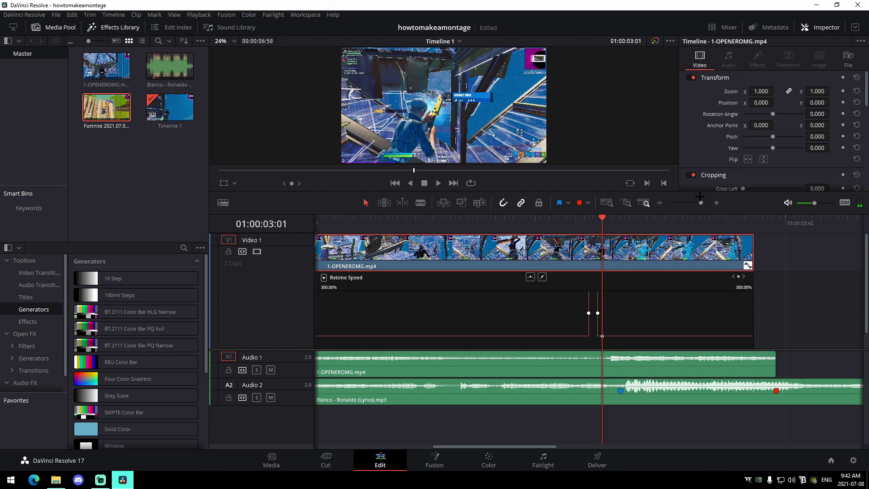
pyautogui.moveTo(701, 203); pyautogui.dragTo(705, 202)
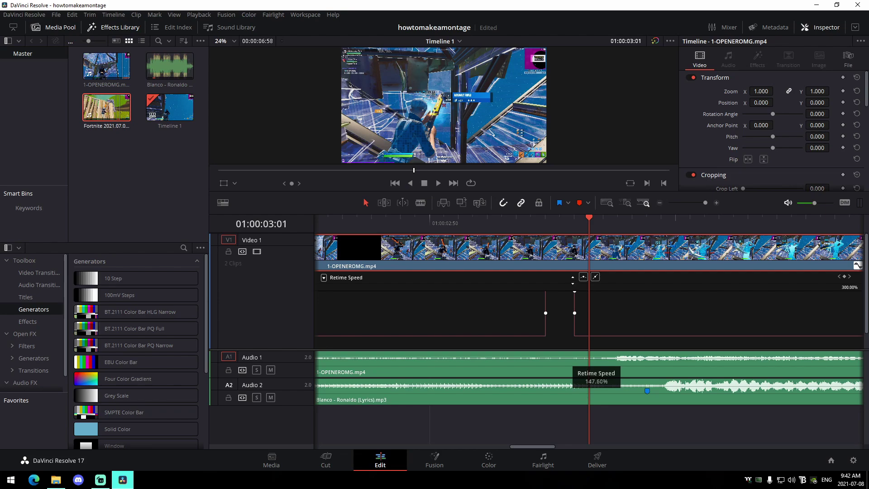
pyautogui.moveTo(572, 360); pyautogui.dragTo(630, 380)
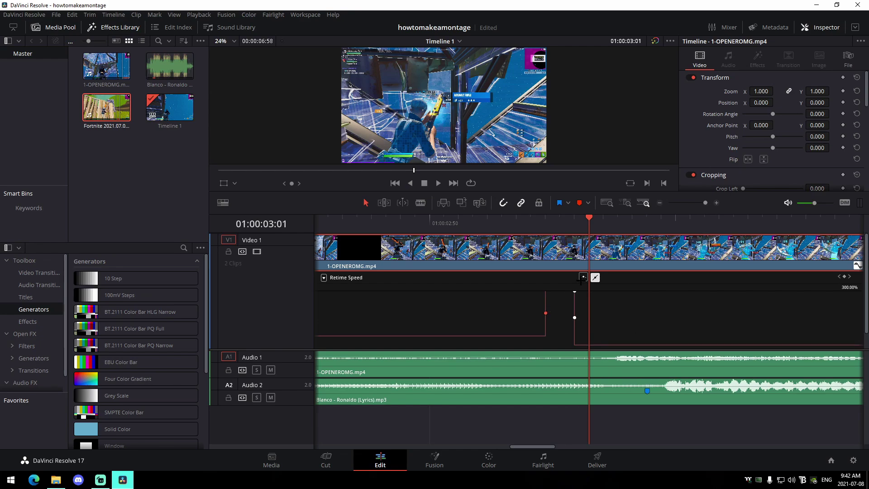
# Smooth the opener's retime speed keyframes into eased curves and return the playhead to the first blue marker.
pyautogui.moveTo(531, 311); pyautogui.dragTo(502, 312)
pyautogui.click(584, 277)
pyautogui.click(659, 229)
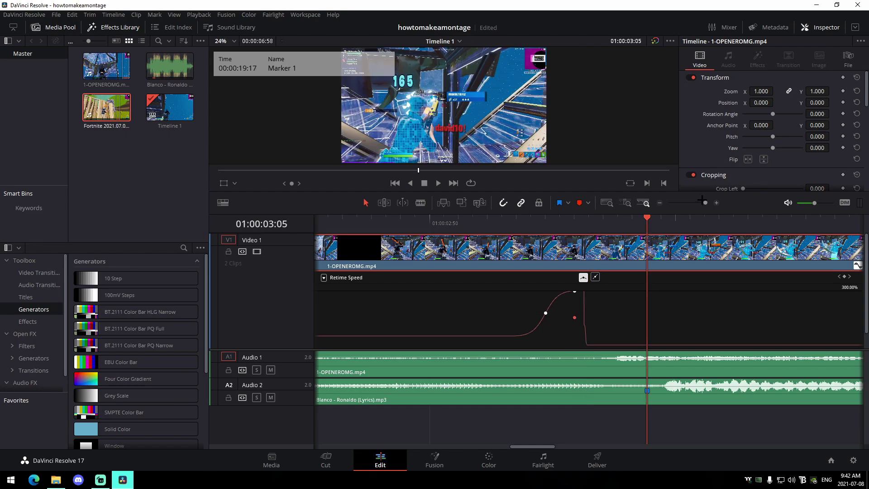
# Trim the end of 1-OPENEROMG.mp4 back to the first red marker and hide its retime curve.
pyautogui.moveTo(701, 200); pyautogui.dragTo(692, 202)
pyautogui.moveTo(441, 255); pyautogui.dragTo(429, 255)
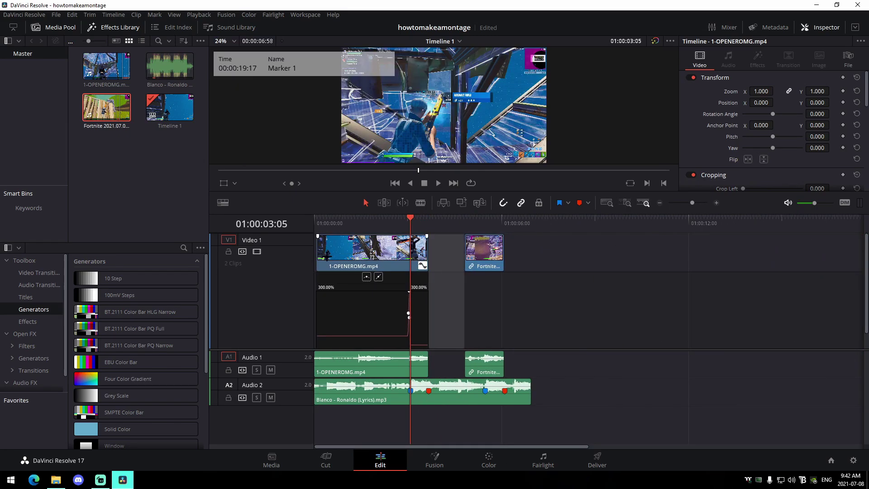
pyautogui.rightClick(343, 259)
pyautogui.click(374, 164)
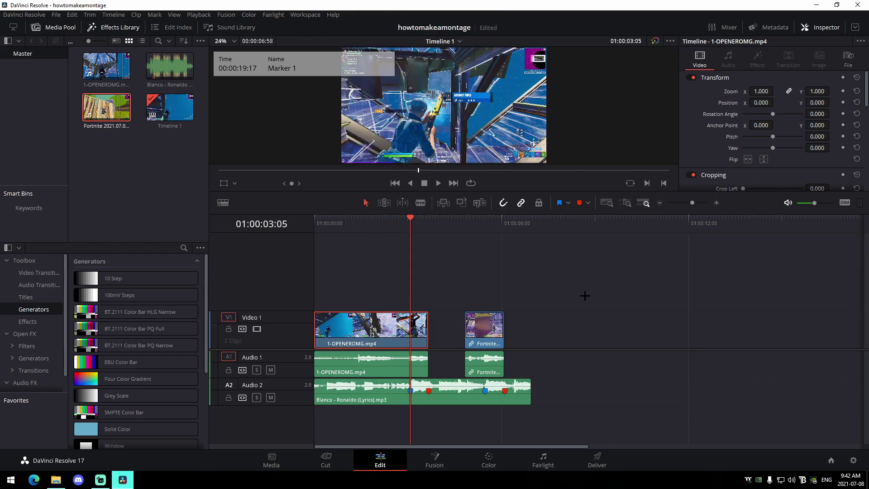
# Enlarge the viewer again and play back the opener's speed ramp around the first blue marker.
pyautogui.click(375, 221)
pyautogui.moveTo(511, 192); pyautogui.dragTo(513, 289)
pyautogui.press('space')
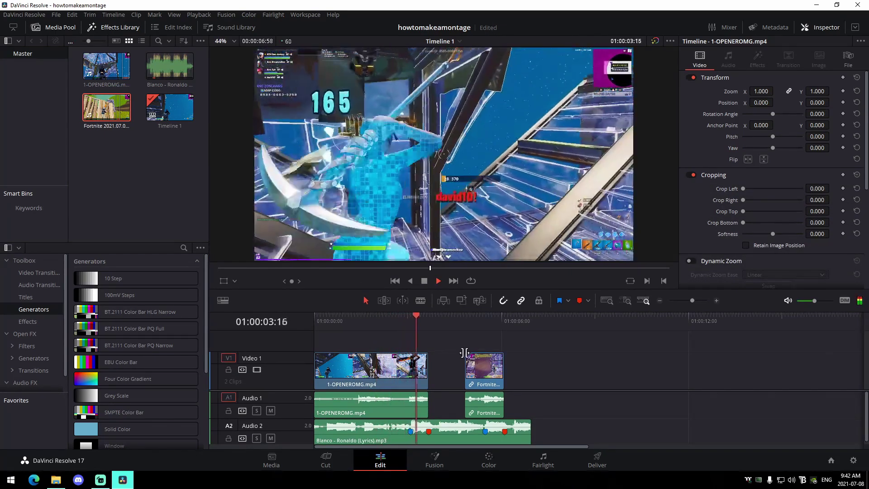
pyautogui.click(395, 322)
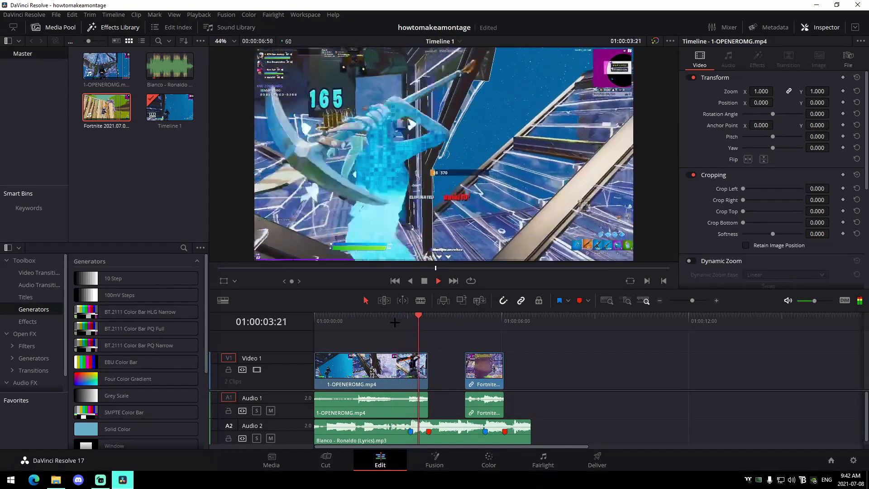
# Move the playhead to the second blue marker and extend the second Fortnite clip's start back to the opener's end.
pyautogui.moveTo(692, 300); pyautogui.dragTo(696, 298)
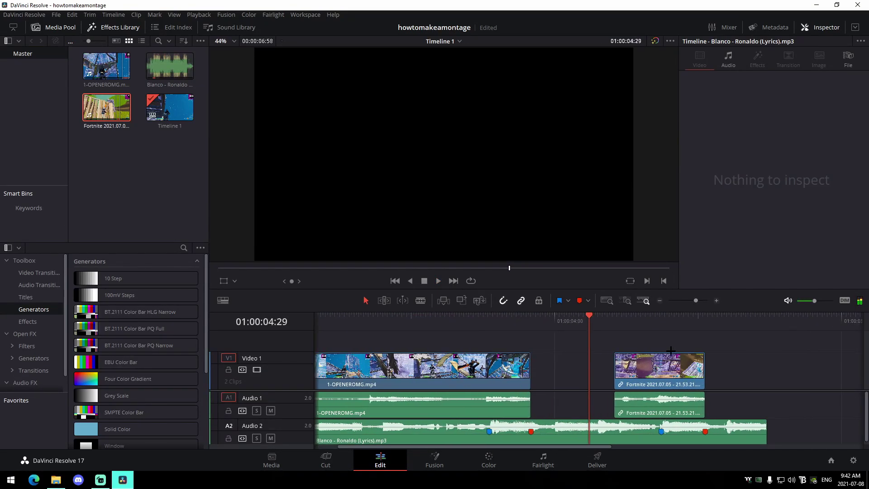
pyautogui.moveTo(662, 321); pyautogui.dragTo(669, 323)
pyautogui.click(661, 320)
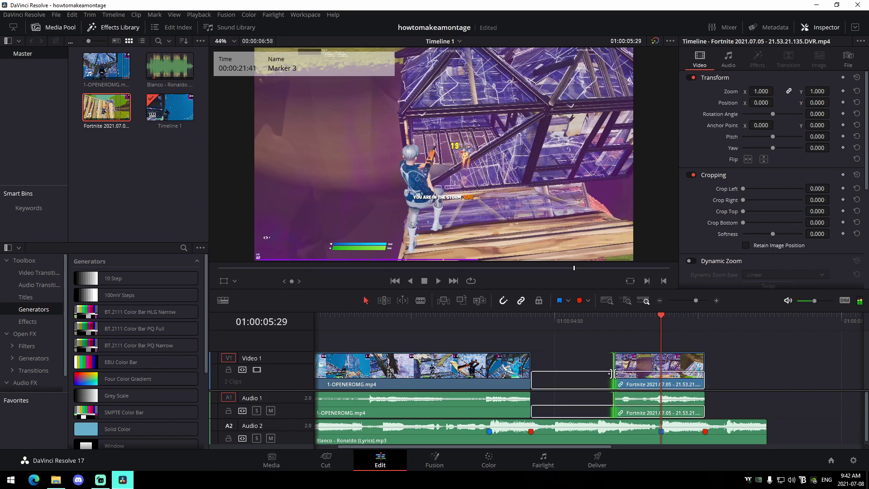
pyautogui.moveTo(615, 376); pyautogui.dragTo(530, 376)
# Unlink the second Fortnite clip's video from its audio and display its Retime Speed curve in place of Retime Frame.
pyautogui.rightClick(665, 383)
pyautogui.click(677, 378)
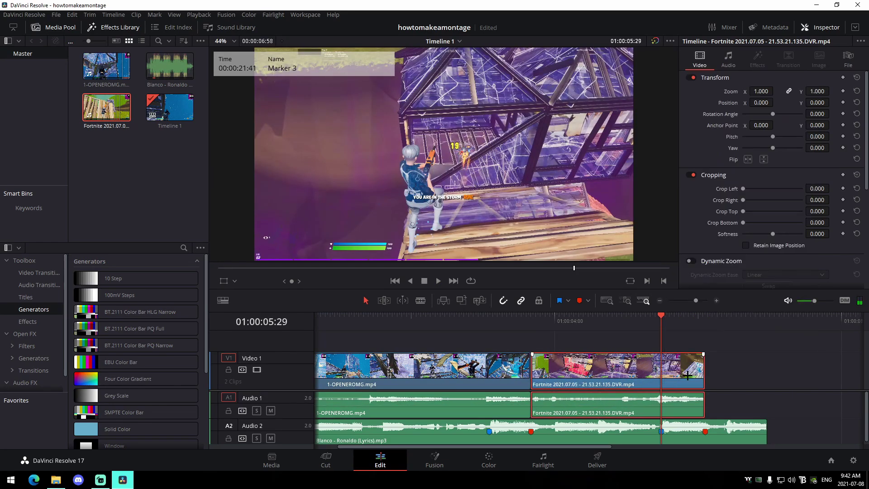
pyautogui.rightClick(681, 371)
pyautogui.click(694, 231)
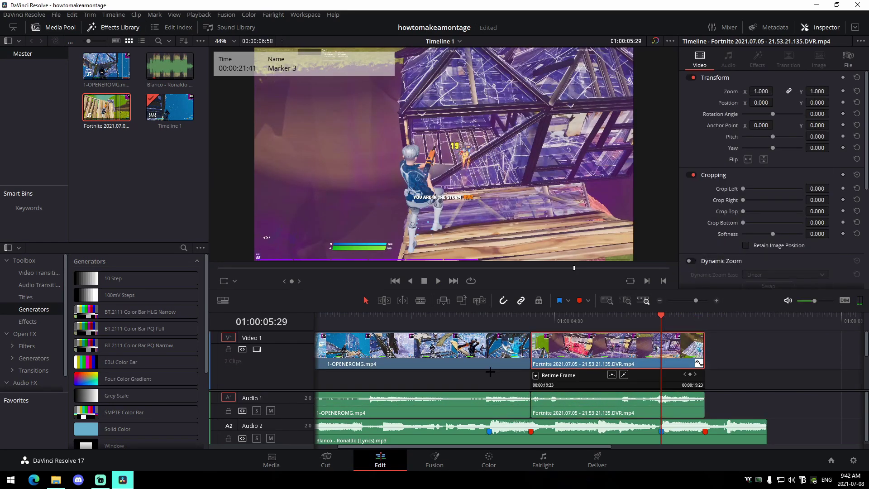
pyautogui.moveTo(555, 289); pyautogui.dragTo(554, 197)
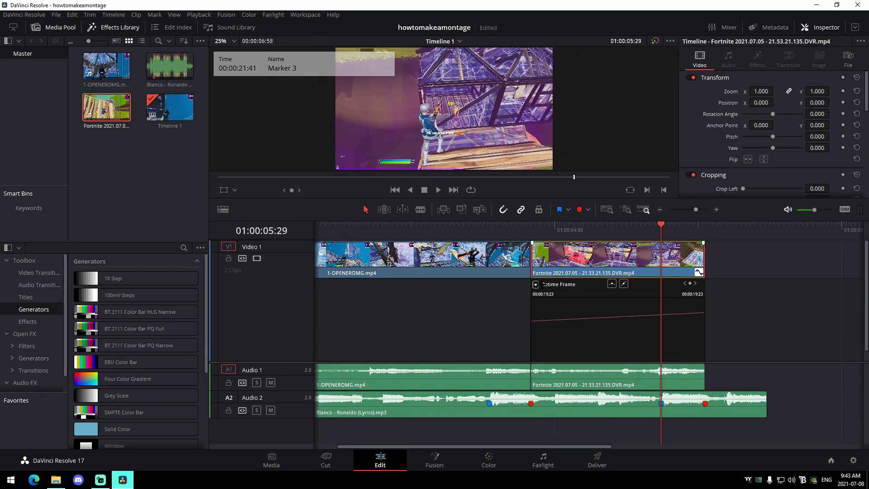
pyautogui.click(535, 284)
pyautogui.click(538, 467)
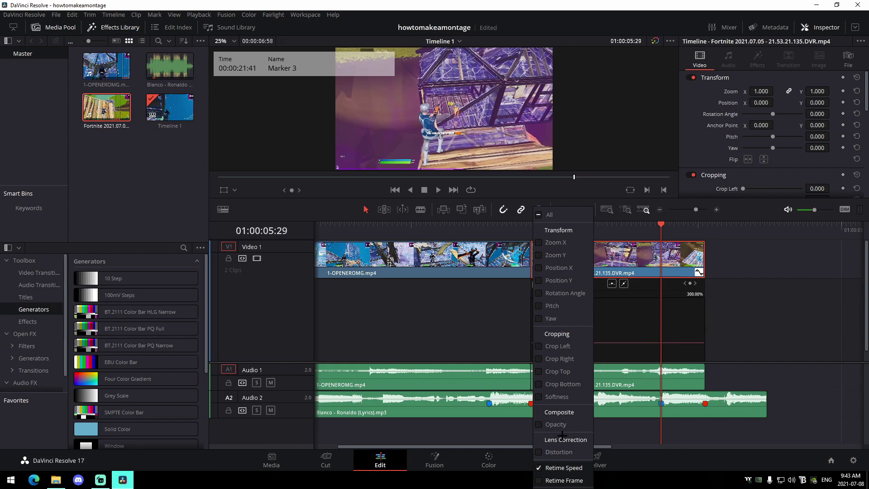
# Add retime speed keyframes at the second blue marker and at 01:00:05:22, and raise the speed between them.
pyautogui.click(694, 281)
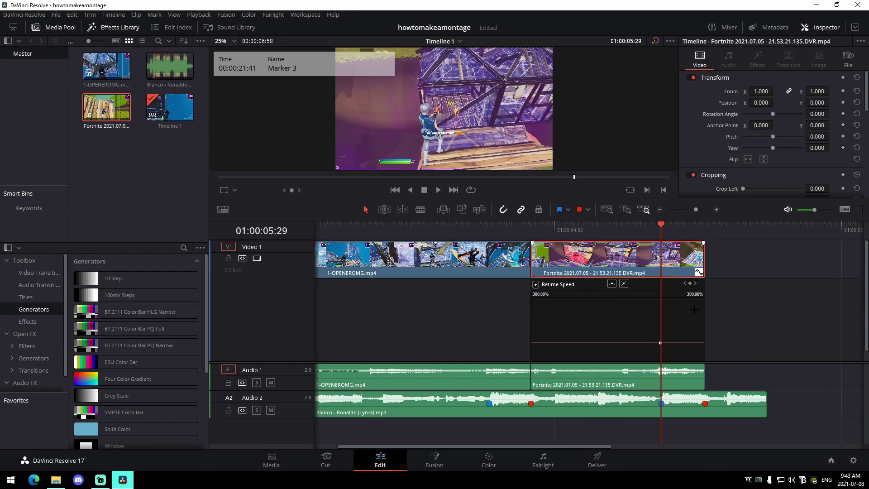
pyautogui.press('j')
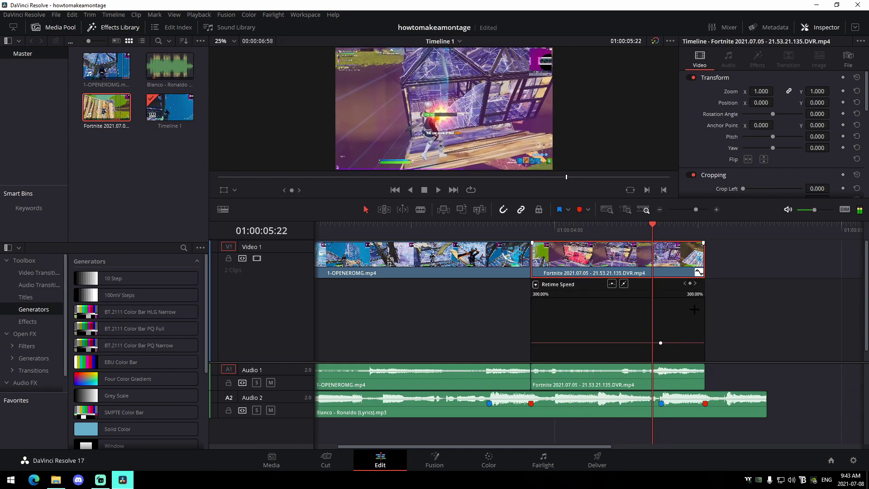
pyautogui.moveTo(696, 209); pyautogui.dragTo(701, 209)
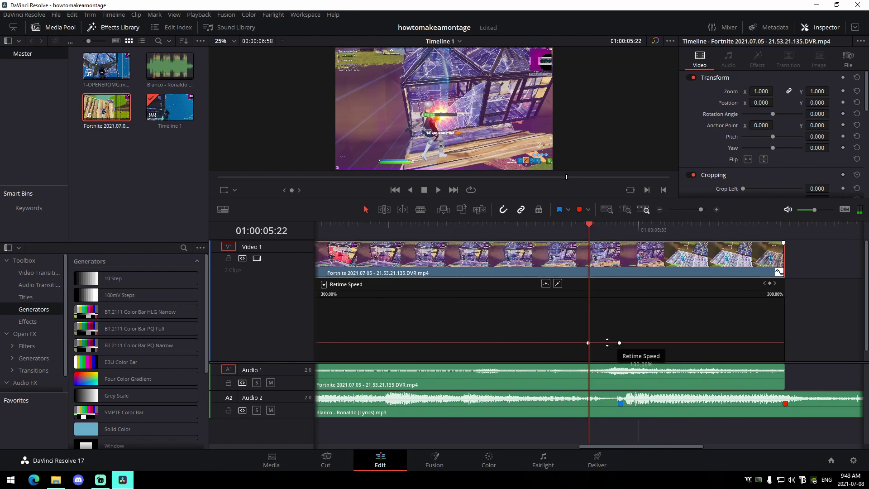
pyautogui.press('space')
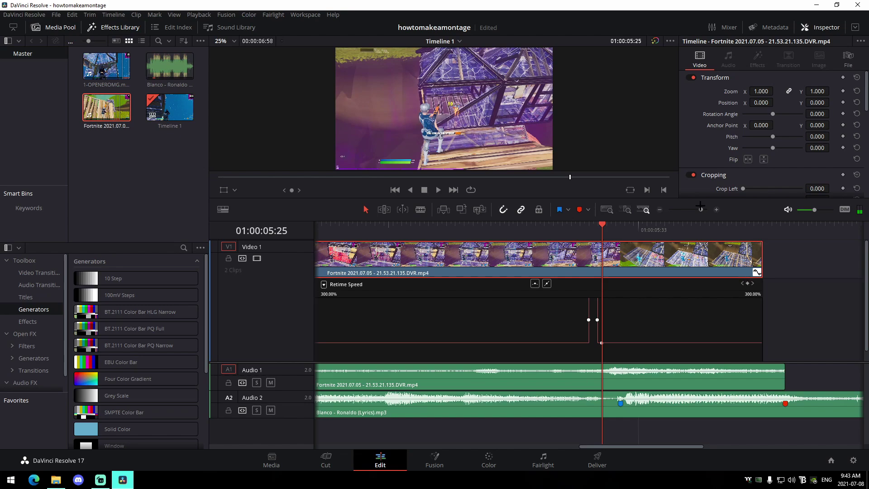
# Lower the second clip's retime speed after the keyframes and smooth the keyframes into eased curves.
pyautogui.moveTo(701, 209); pyautogui.dragTo(705, 209)
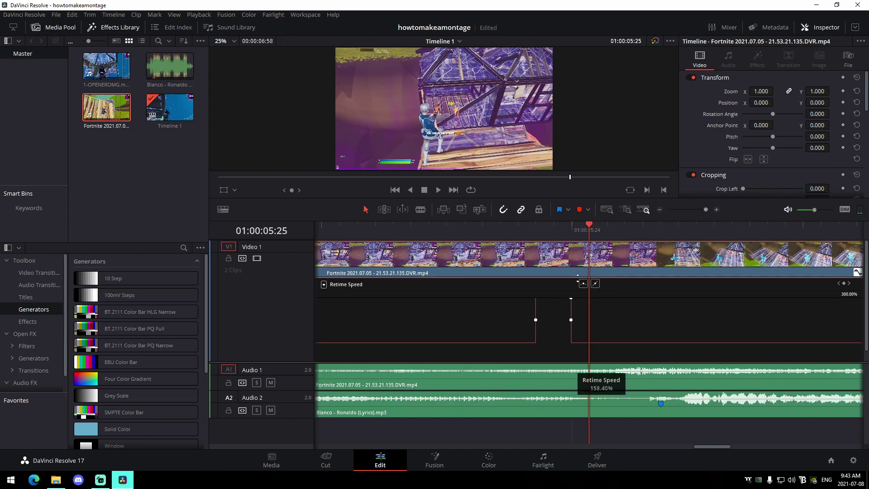
pyautogui.moveTo(577, 274); pyautogui.dragTo(577, 296)
pyautogui.moveTo(623, 333); pyautogui.dragTo(624, 389)
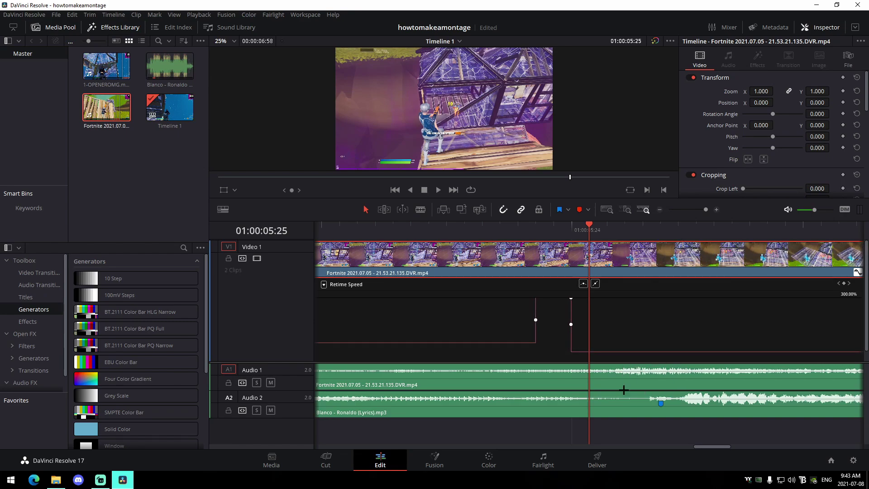
pyautogui.moveTo(520, 319); pyautogui.dragTo(481, 320)
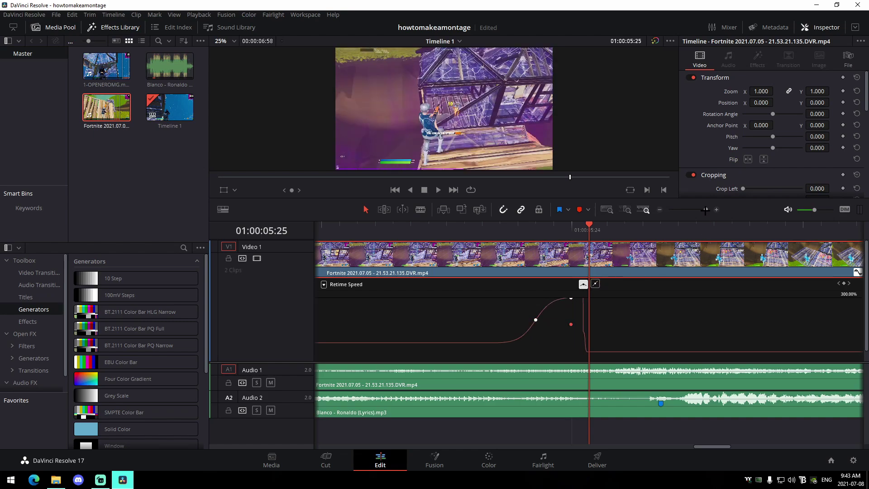
pyautogui.moveTo(704, 210); pyautogui.dragTo(696, 210)
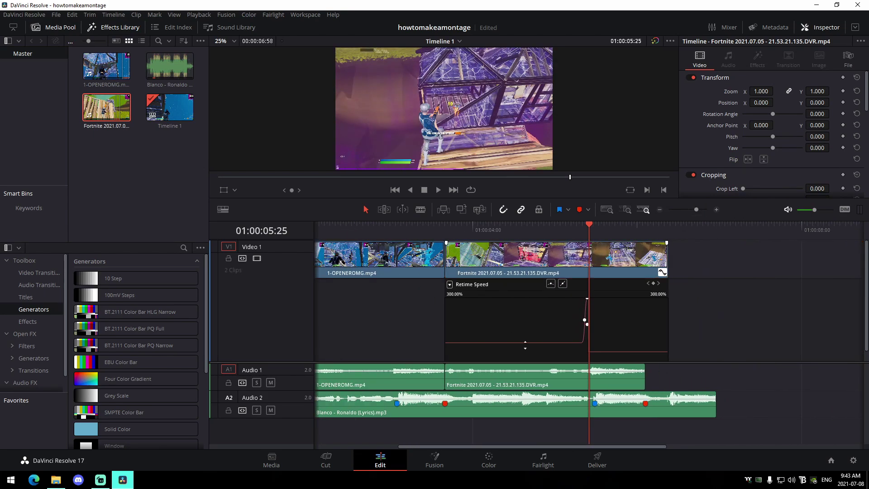
# Return the playhead to the second blue marker and shift the second video clip 4 frames later so its slowdown meets the marker.
pyautogui.hotkey('ctrl', '=')
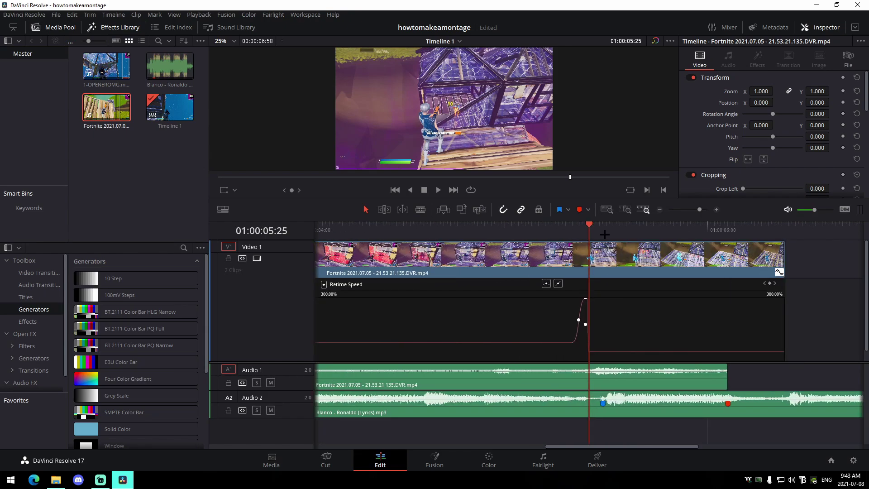
pyautogui.press('Right')
pyautogui.press('Right')
pyautogui.press('Right')
pyautogui.press('Right')
pyautogui.press('Right')
pyautogui.press('Right')
pyautogui.press('Right')
pyautogui.press('Right')
pyautogui.press('Left')
pyautogui.press('Left')
pyautogui.press('Left')
pyautogui.press('Left')
pyautogui.moveTo(624, 262); pyautogui.dragTo(638, 262)
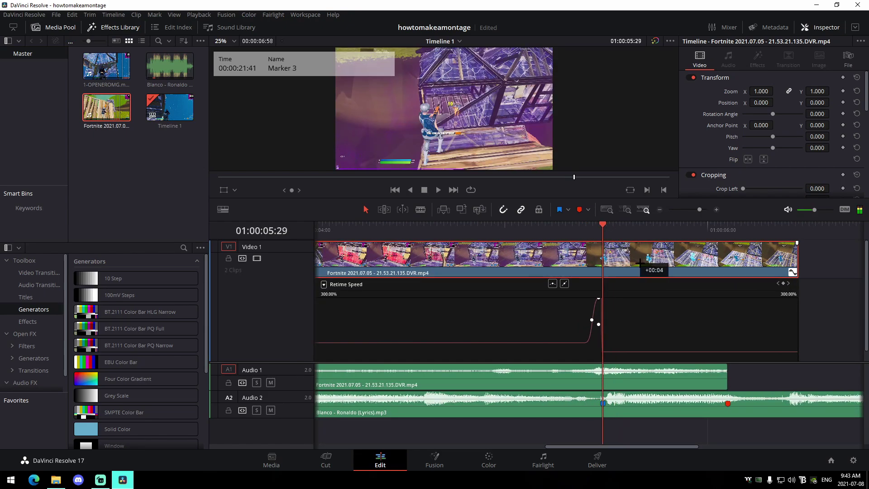
# Trim the end of the second video clip back to the second red marker and hide its retime curve.
pyautogui.moveTo(792, 256); pyautogui.dragTo(702, 256)
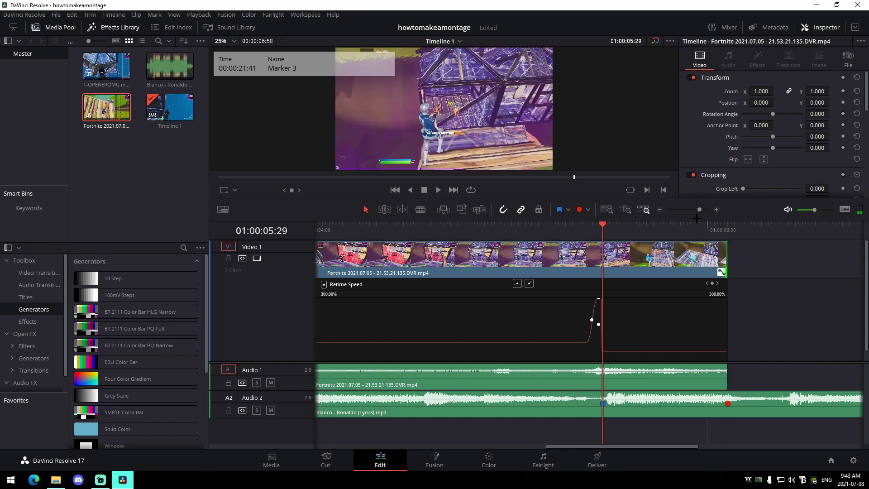
pyautogui.moveTo(699, 209); pyautogui.dragTo(692, 209)
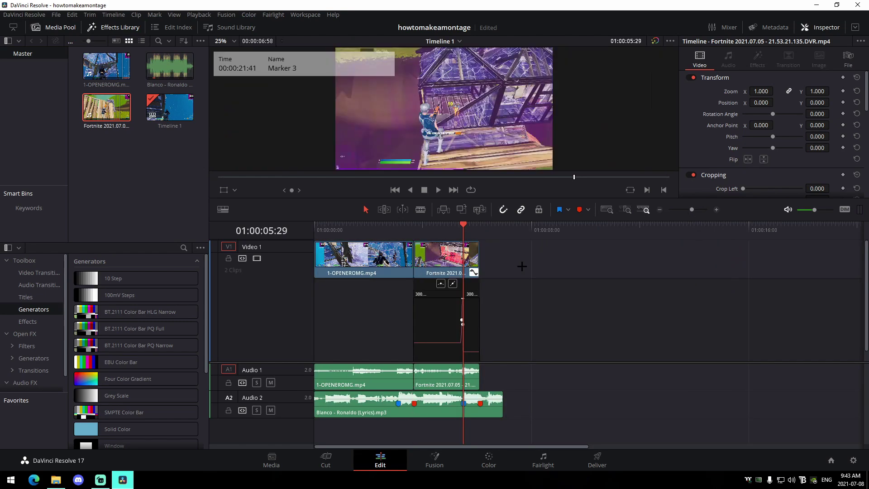
pyautogui.rightClick(424, 267)
pyautogui.click(563, 290)
pyautogui.click(474, 272)
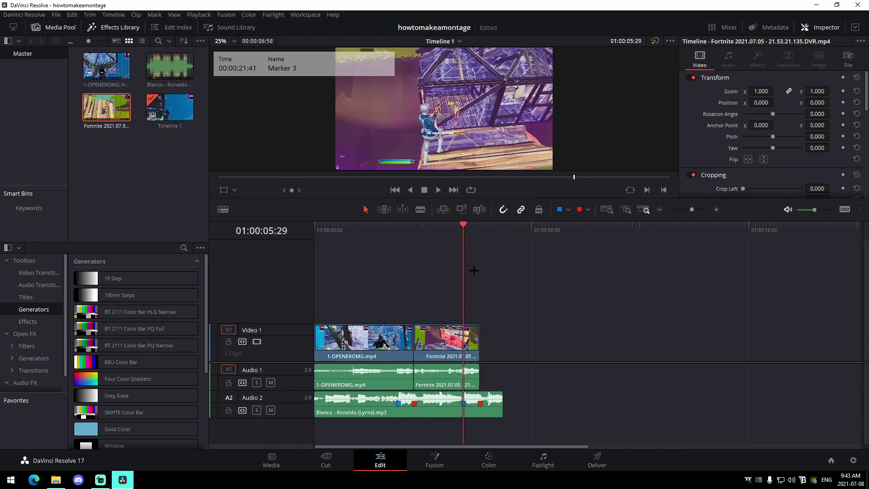
# Try to link the second Fortnite clip's video and audio together again.
pyautogui.rightClick(432, 349)
pyautogui.click(545, 373)
pyautogui.click(452, 337)
pyautogui.rightClick(451, 337)
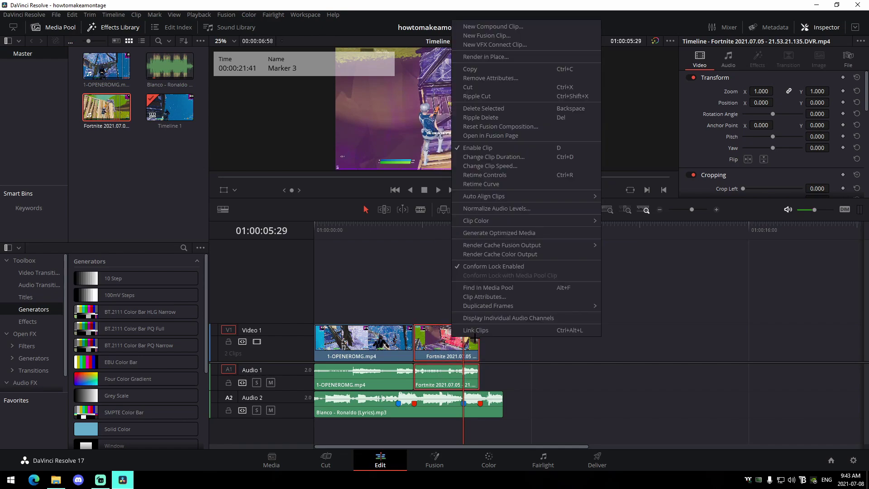
pyautogui.click(475, 325)
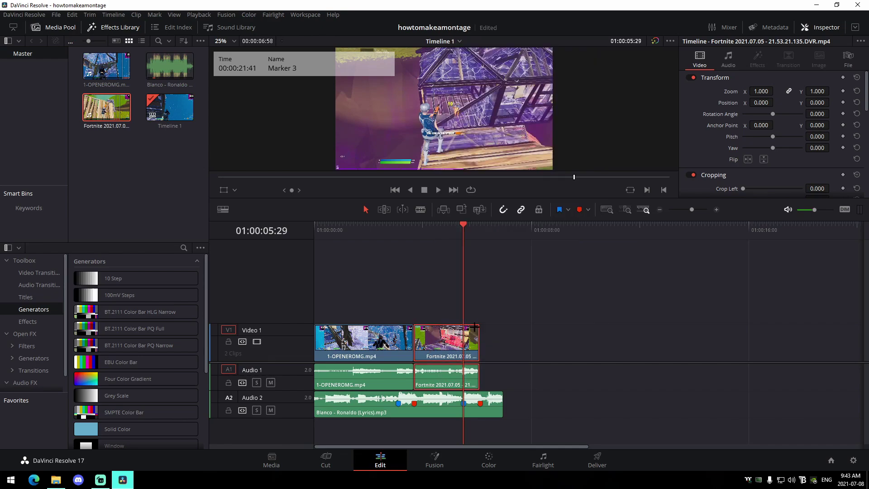
pyautogui.rightClick(450, 338)
pyautogui.click(489, 325)
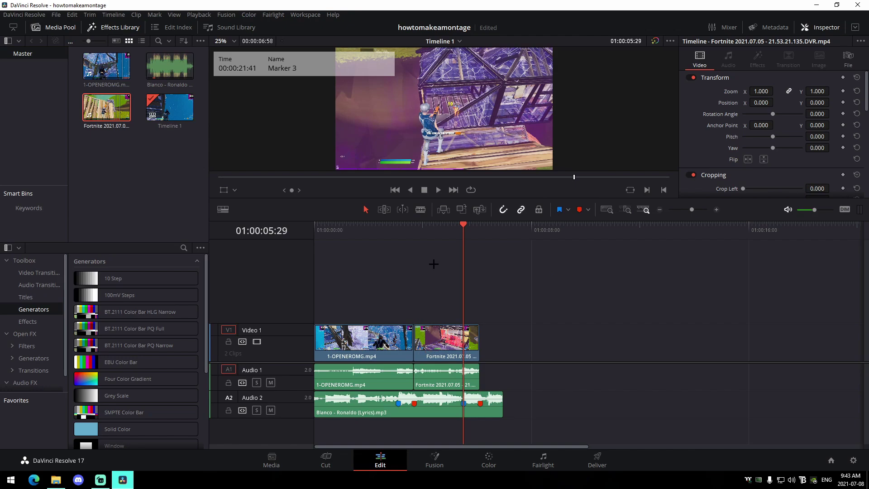
# Play back both speed-ramped clips against the song through to the end of the timeline.
pyautogui.press('Up')
pyautogui.press('space')
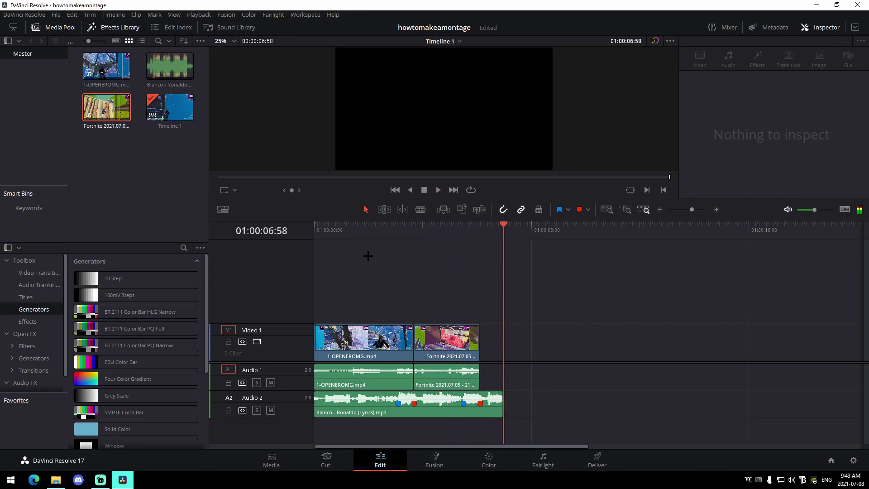
pyautogui.click(693, 209)
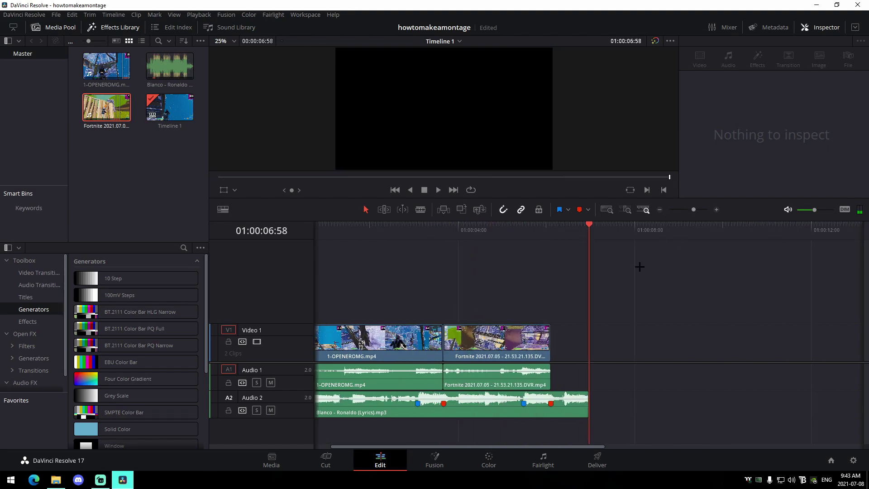
# Add an Adjustment Clip on a new video track above the opener, spanning from the first blue marker to the first red marker.
pyautogui.click(451, 246)
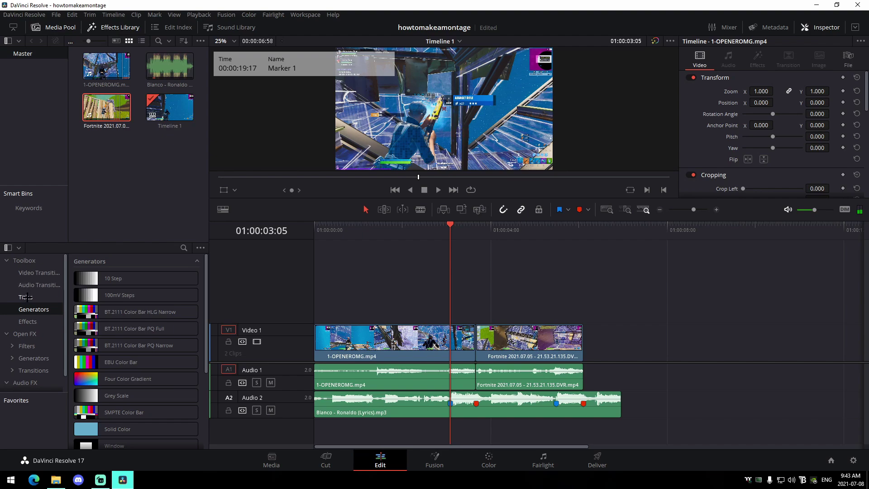
pyautogui.click(26, 321)
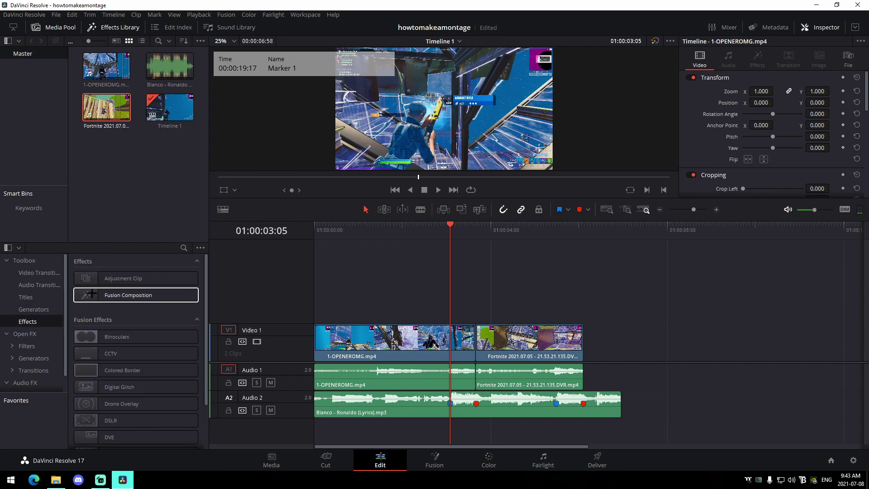
pyautogui.moveTo(123, 278); pyautogui.dragTo(419, 287)
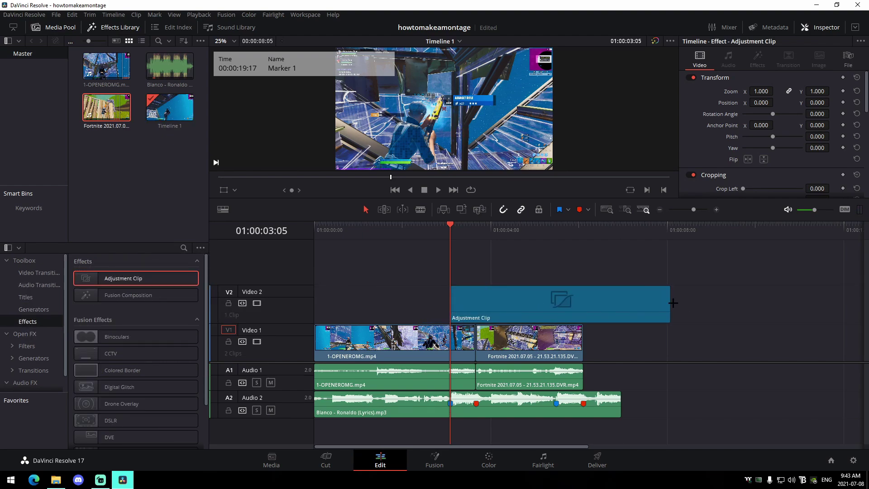
pyautogui.moveTo(669, 303); pyautogui.dragTo(471, 312)
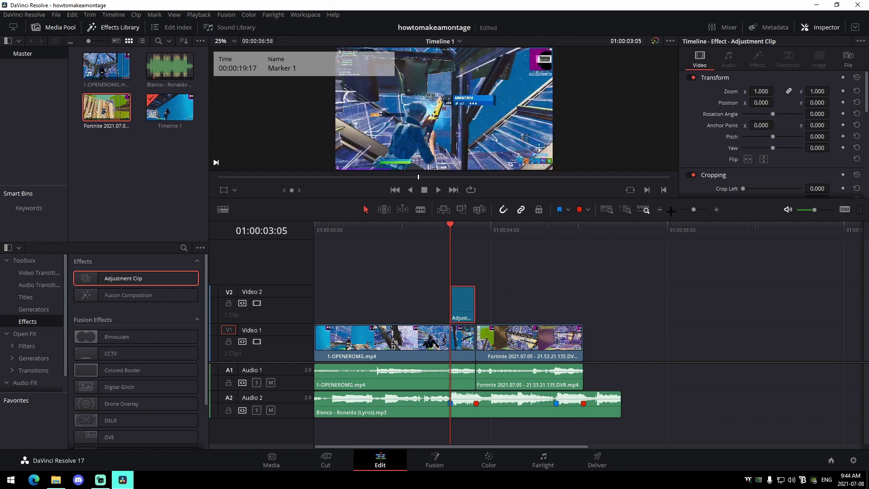
# Enlarge the viewer and open the adjustment clip on the Fusion page.
pyautogui.moveTo(693, 210); pyautogui.dragTo(696, 209)
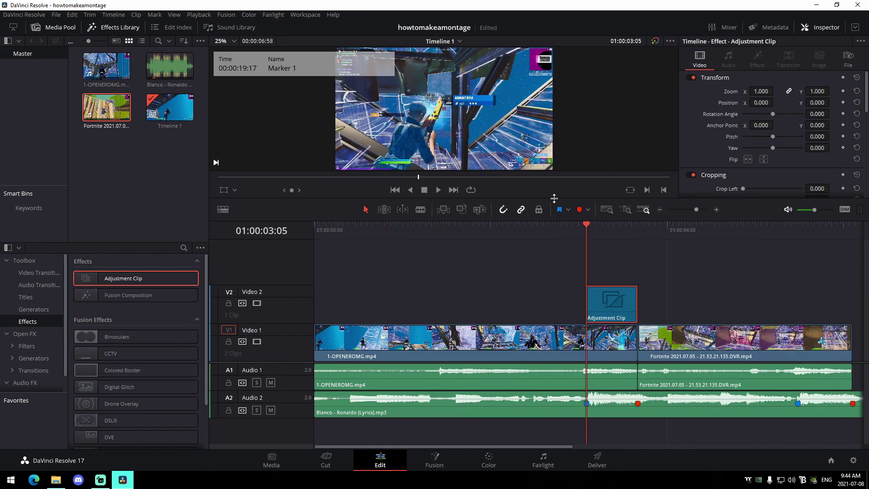
pyautogui.moveTo(553, 198); pyautogui.dragTo(554, 250)
pyautogui.click(447, 465)
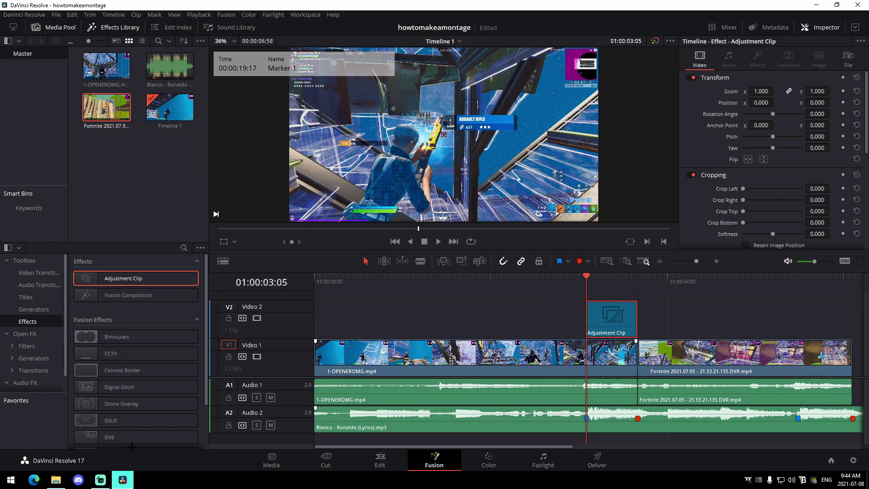
# Switch to File Explorer, open the DAVINCI PRESETS folder on drive E and find the Joshyy impact preset files.
pyautogui.click(55, 480)
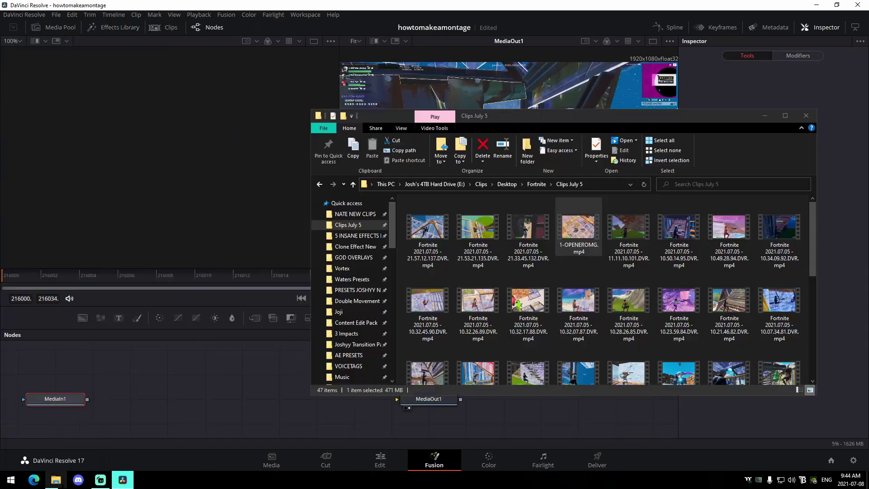
pyautogui.scroll(-5, 351, 335)
pyautogui.scroll(5, 350, 335)
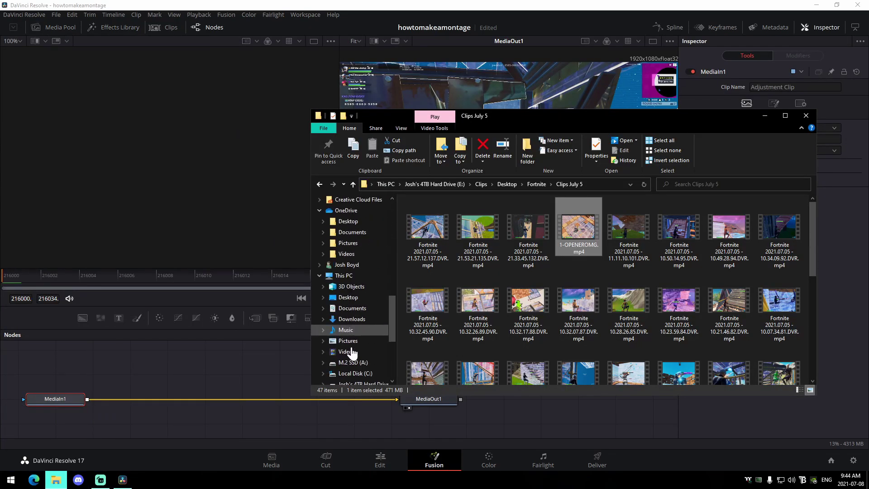
pyautogui.click(364, 297)
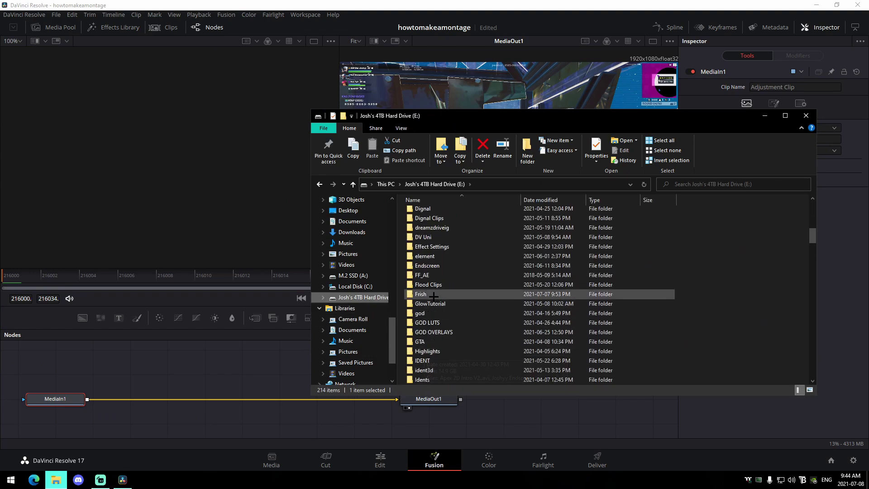
pyautogui.scroll(1, 430, 289)
pyautogui.doubleClick(446, 228)
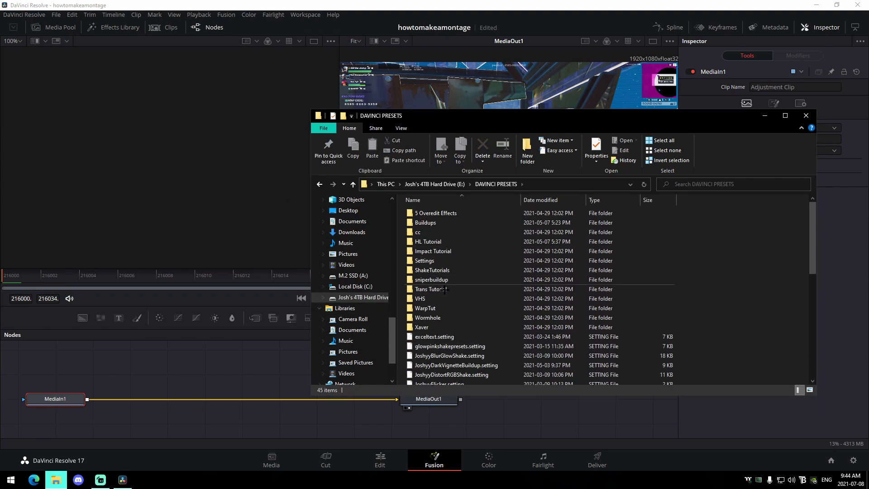
pyautogui.scroll(-6, 488, 290)
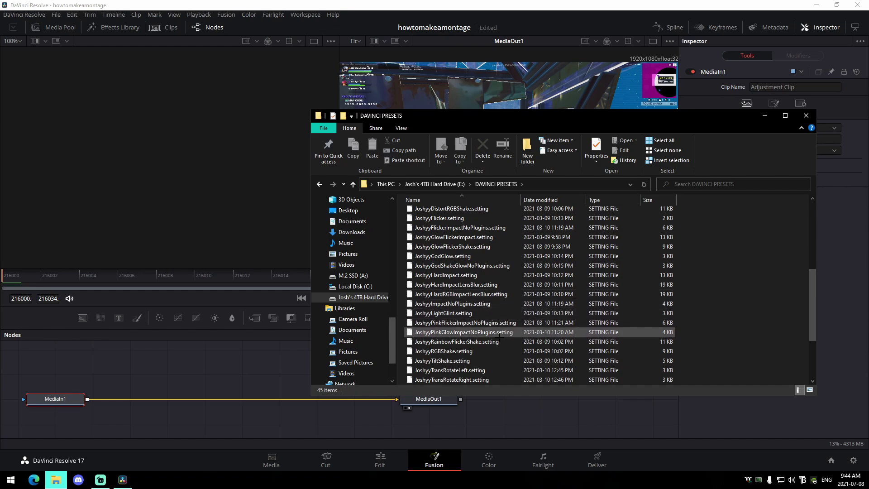
# Add the JoshyyPinkFlickerImpactNoPlugins.setting preset to the node graph and wire its nodes between MediaIn1 and MediaOut1.
pyautogui.moveTo(482, 322); pyautogui.dragTo(165, 420)
pyautogui.moveTo(365, 415); pyautogui.dragTo(349, 420)
pyautogui.moveTo(429, 393); pyautogui.dragTo(181, 419)
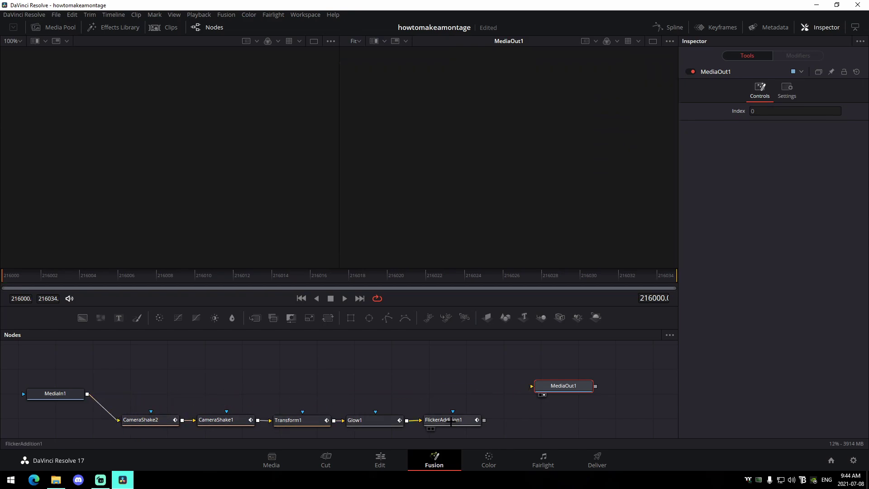
pyautogui.moveTo(484, 420); pyautogui.dragTo(531, 385)
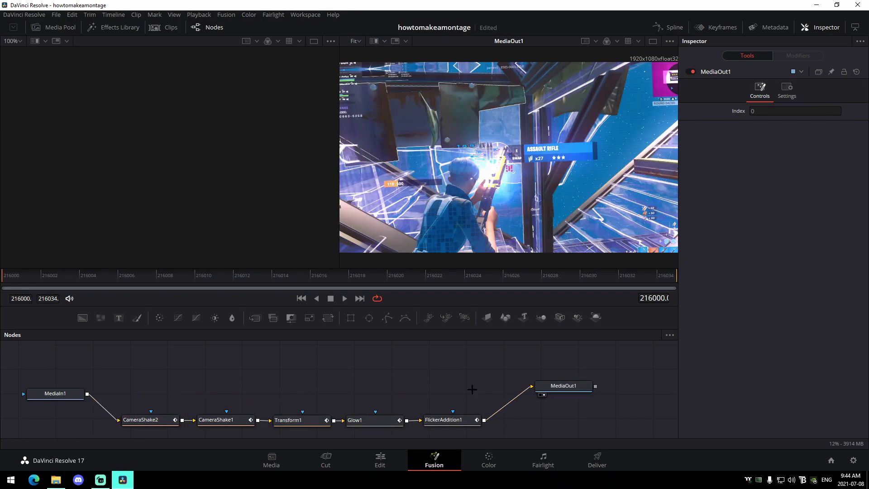
# Examine the settings of the preset's CameraShake2 and Transform1 nodes and play the effect in the Fusion viewer.
pyautogui.click(145, 419)
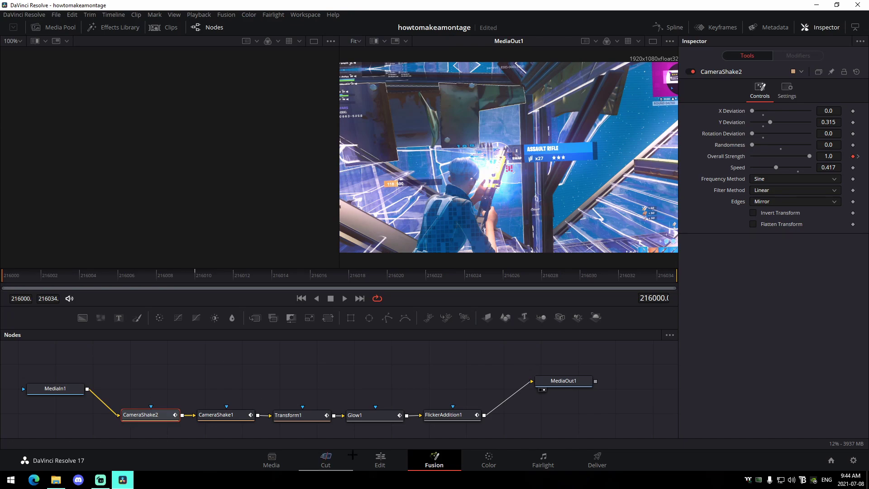
pyautogui.moveTo(140, 380); pyautogui.dragTo(472, 436)
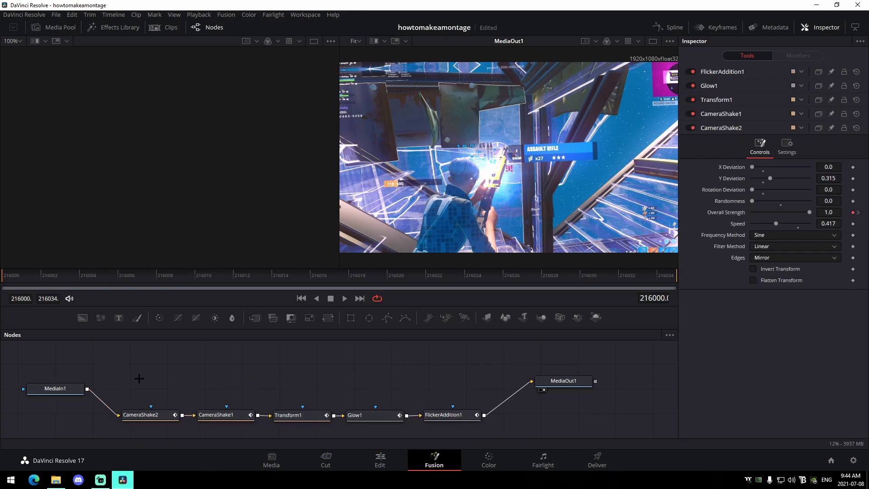
pyautogui.moveTo(122, 480)
pyautogui.click(380, 460)
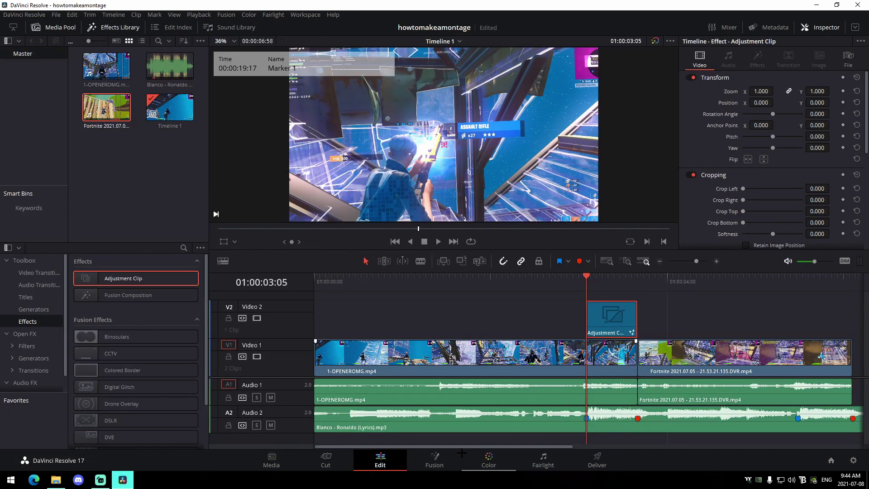
pyautogui.click(434, 458)
pyautogui.click(145, 414)
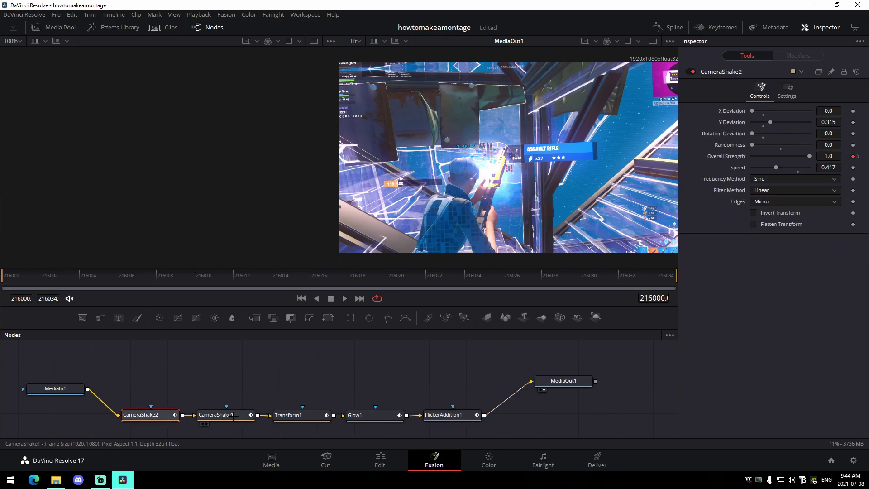
pyautogui.click(290, 415)
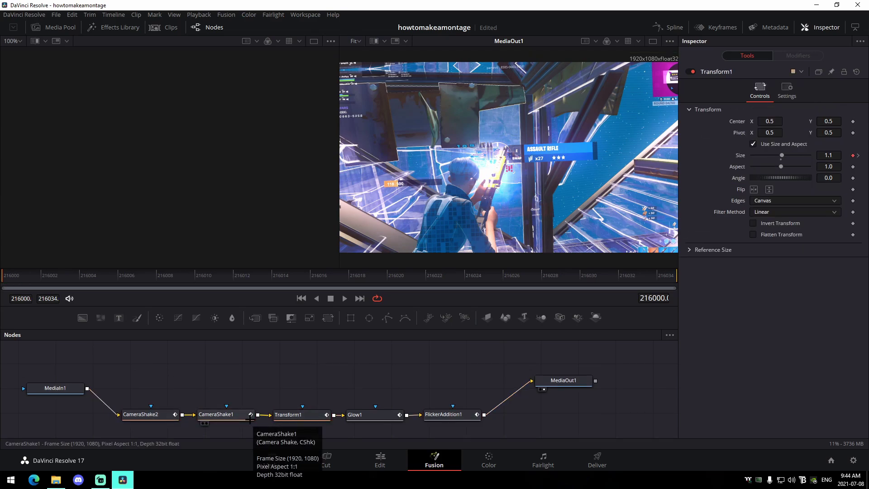
pyautogui.press('space')
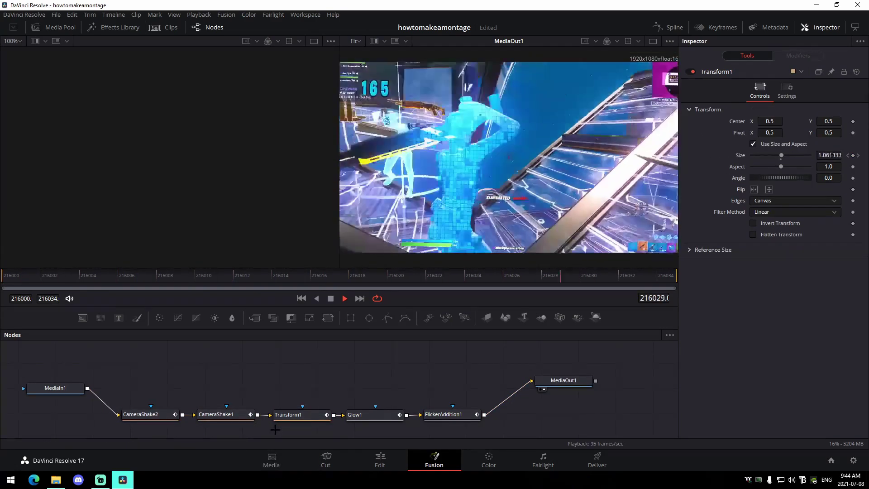
# Play back the opener's impact effect on the Edit page timeline around the first blue marker.
pyautogui.click(380, 461)
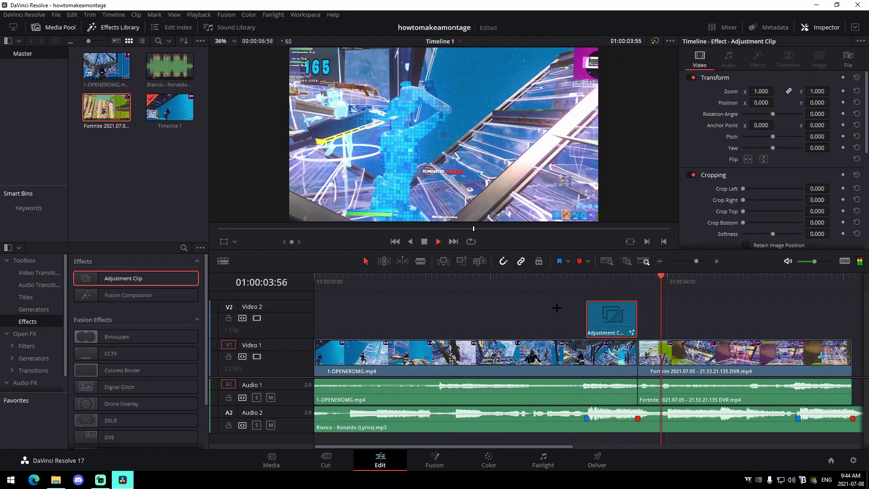
pyautogui.click(545, 277)
pyautogui.press('space')
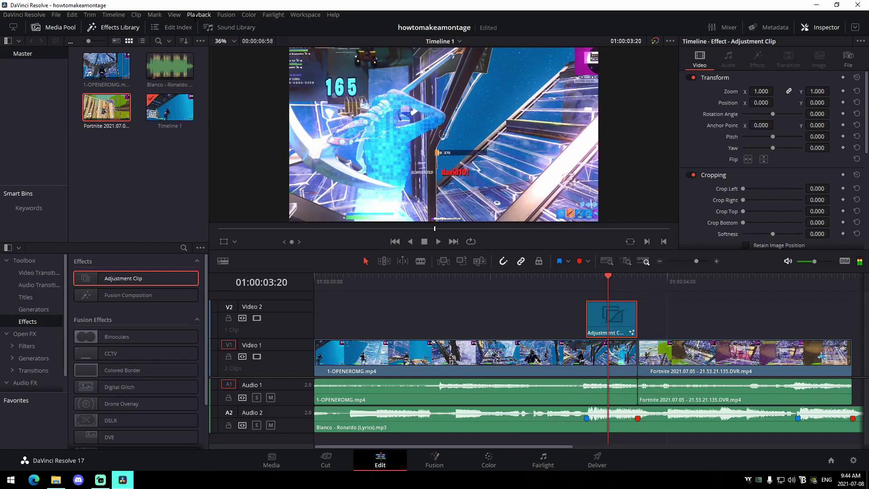
pyautogui.click(198, 15)
pyautogui.click(566, 299)
pyautogui.click(545, 277)
pyautogui.press('space')
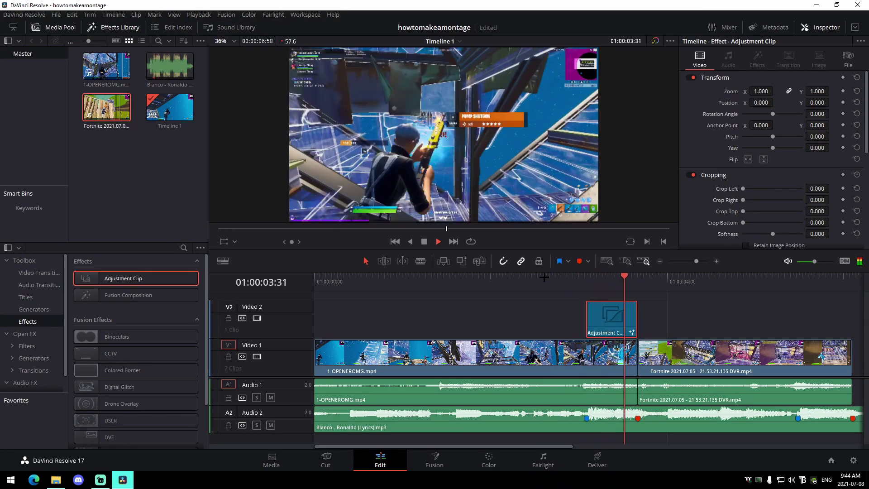
pyautogui.moveTo(600, 276); pyautogui.dragTo(606, 277)
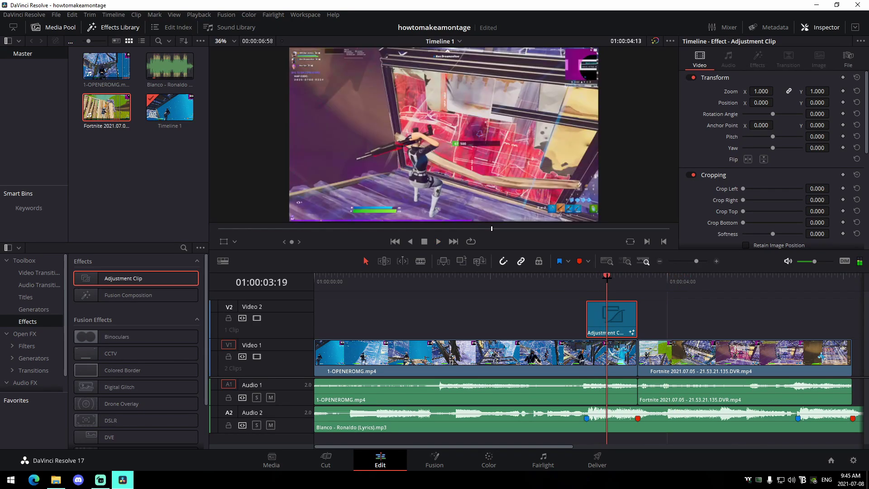
pyautogui.press('q')
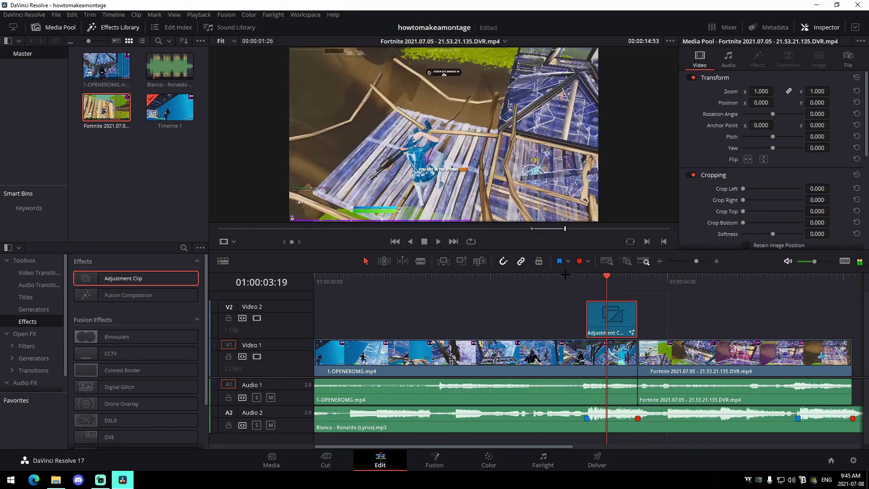
pyautogui.click(583, 278)
pyautogui.press('space')
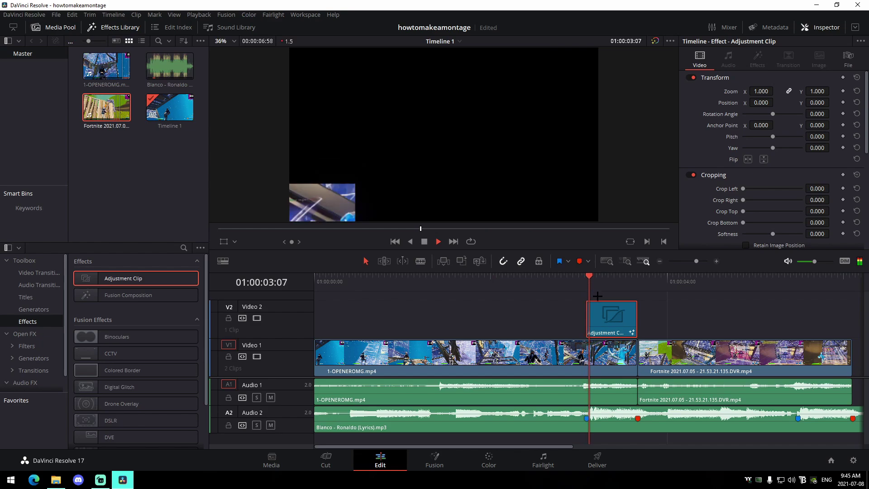
pyautogui.press('q')
# Change the Timeline Proxy Mode for playback and open the playback options again to check the setting.
pyautogui.click(199, 14)
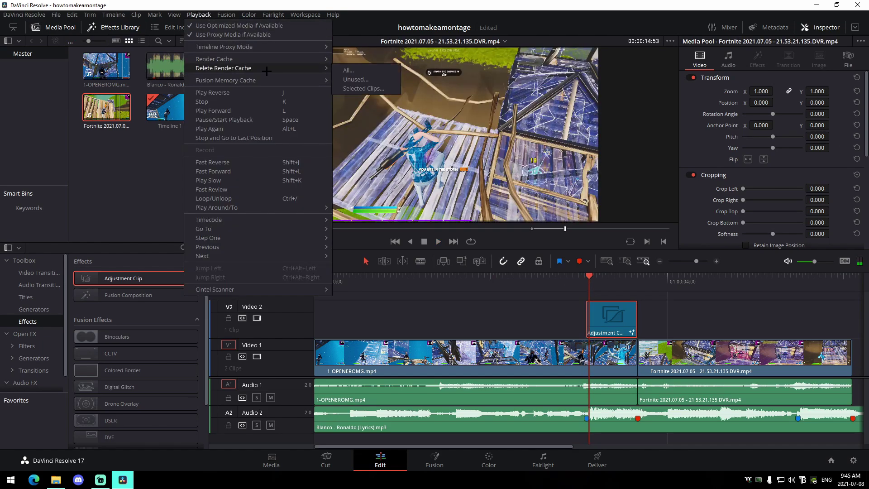
pyautogui.moveTo(269, 49)
pyautogui.click(347, 49)
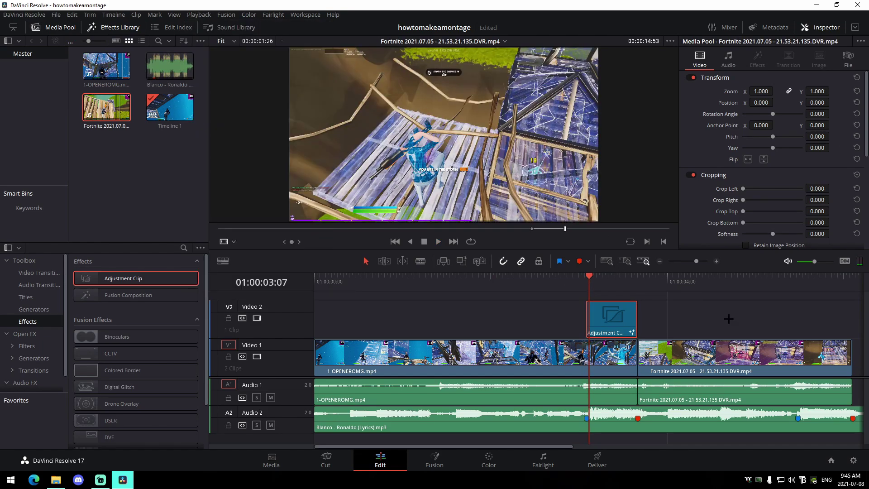
pyautogui.click(578, 280)
pyautogui.moveTo(578, 283); pyautogui.dragTo(548, 282)
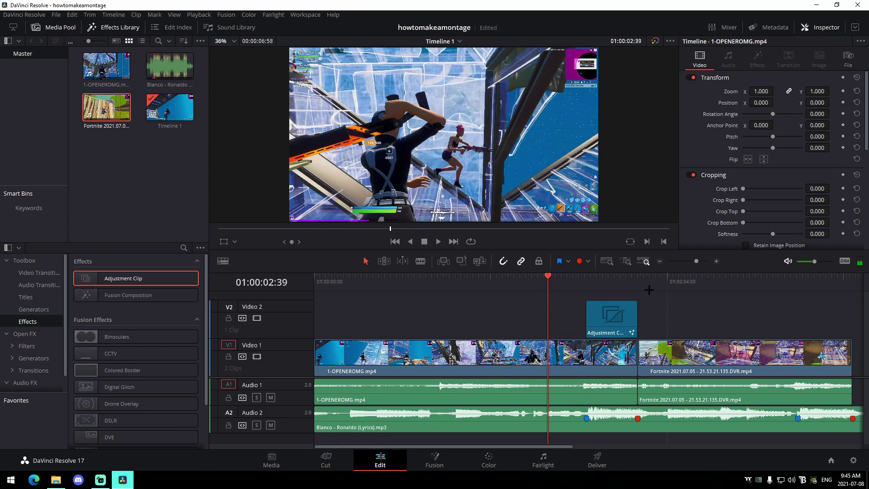
pyautogui.moveTo(694, 259); pyautogui.dragTo(693, 260)
pyautogui.click(199, 15)
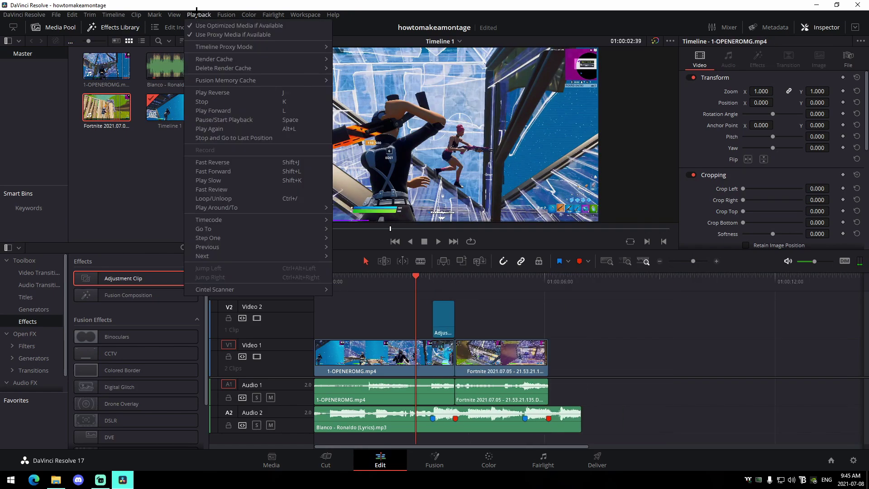
pyautogui.moveTo(291, 48)
pyautogui.click(511, 311)
# Add an Adjustment Clip on Video 2 above the second Fortnite clip, spanning from the second blue marker to the second red marker.
pyautogui.press('space')
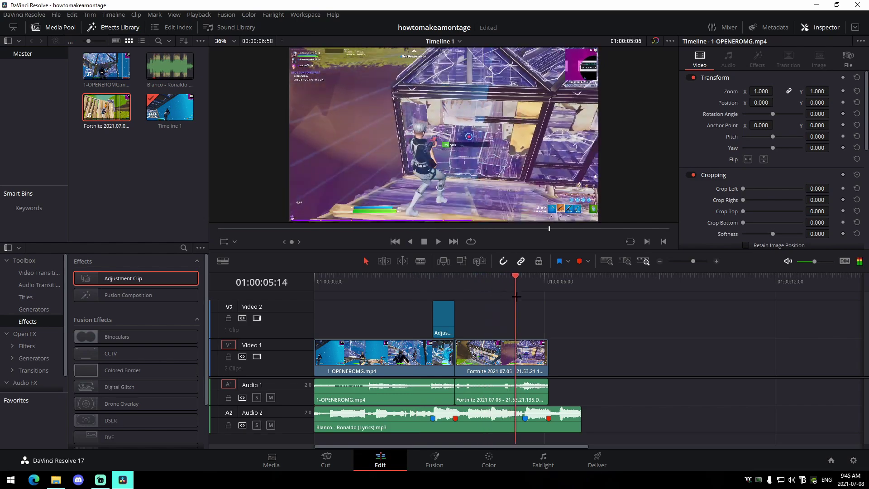
pyautogui.press('space')
pyautogui.moveTo(129, 274); pyautogui.dragTo(547, 317)
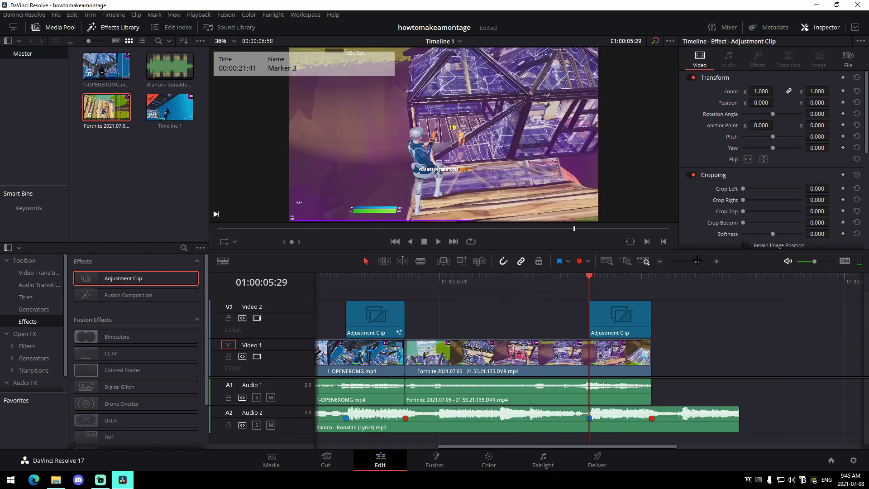
# Trim the end of the song and fade out both the second clip's audio and the song.
pyautogui.hotkey('ctrl', '=')
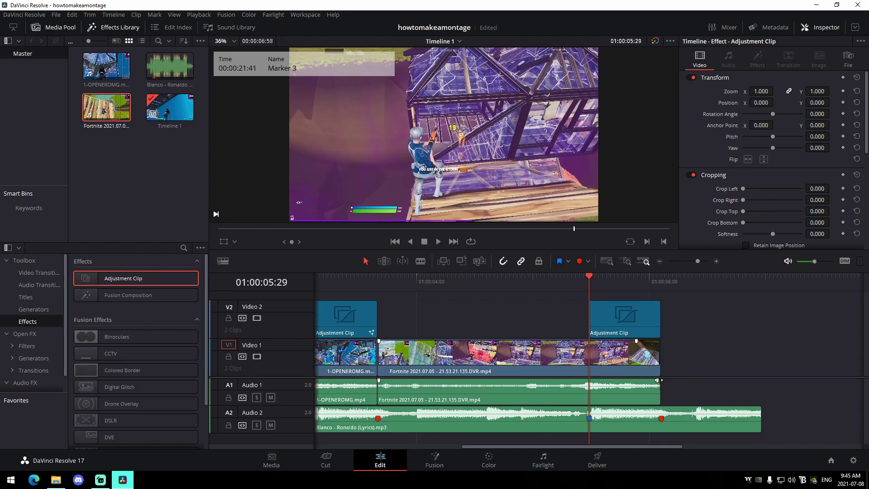
pyautogui.rightClick(650, 387)
pyautogui.click(650, 387)
pyautogui.click(650, 386)
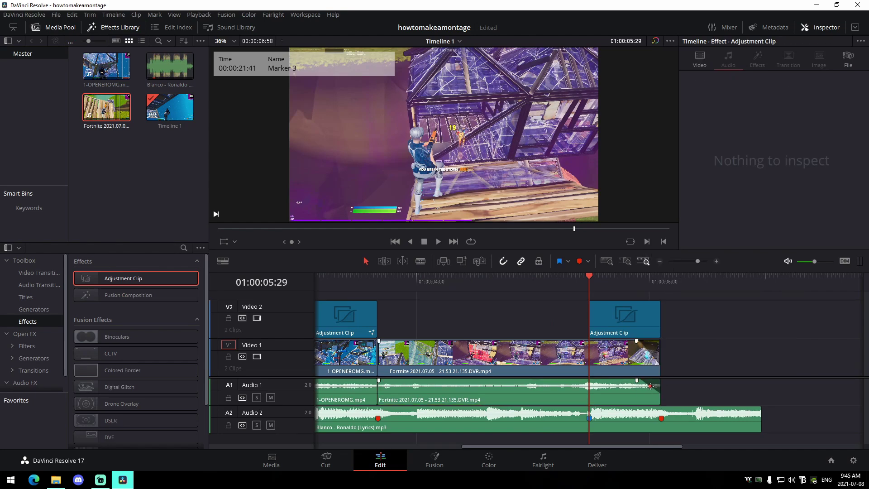
pyautogui.moveTo(765, 407); pyautogui.dragTo(722, 411)
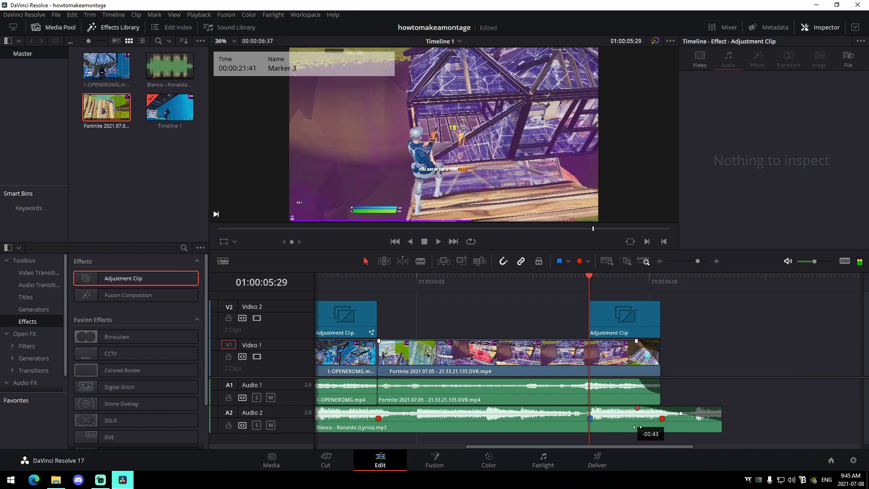
pyautogui.click(681, 414)
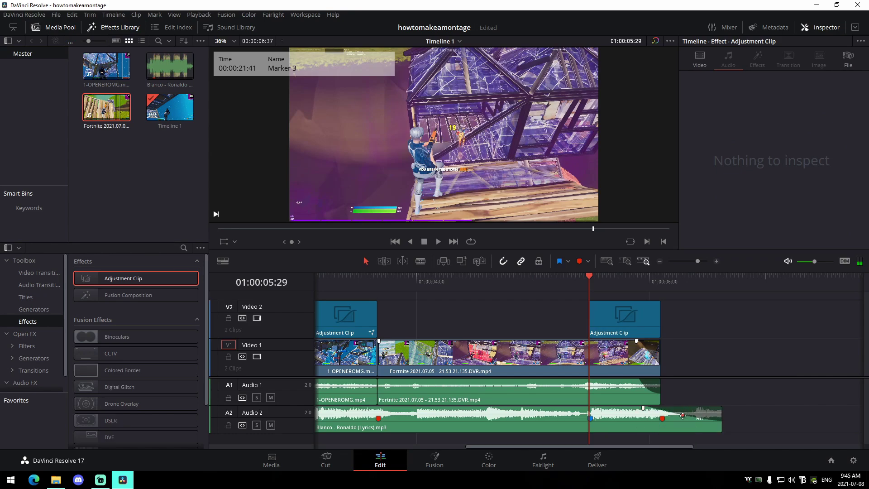
# Add the JoshyyGodShakeGlowNoPlugins.setting preset to the second adjustment clip in Fusion and wire it between MediaIn1 and MediaOut1.
pyautogui.click(615, 321)
pyautogui.click(434, 459)
pyautogui.moveTo(56, 480)
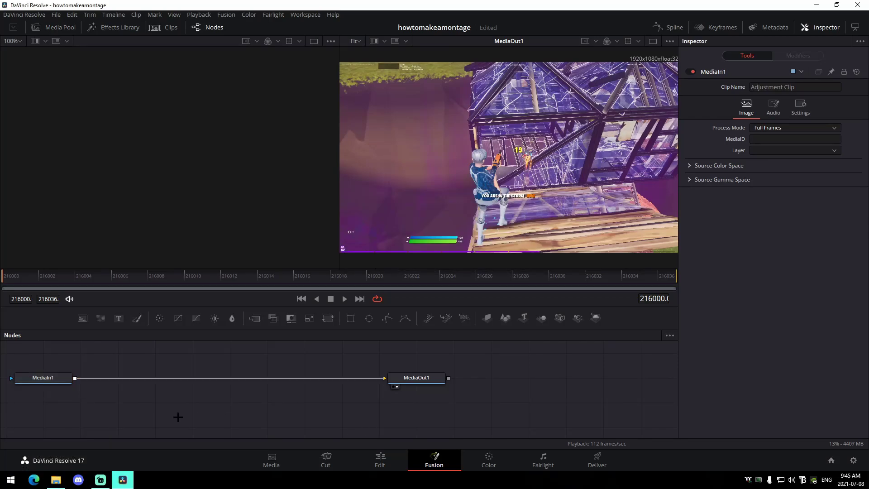
pyautogui.click(56, 480)
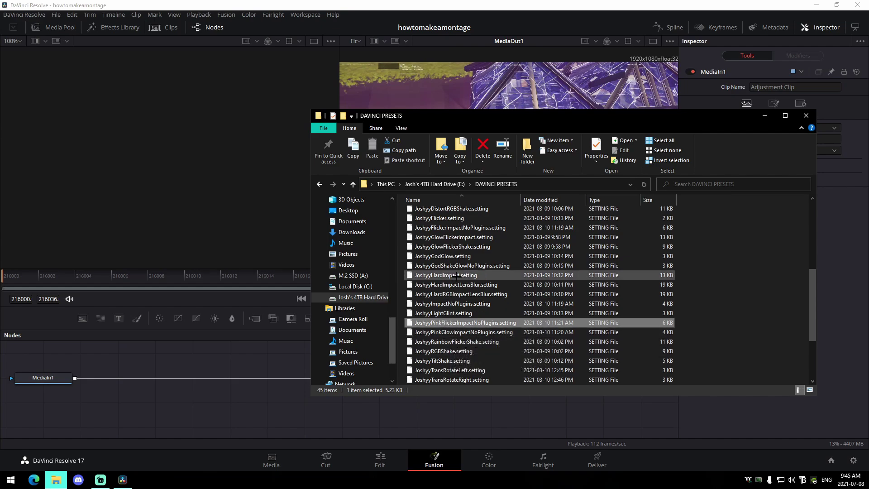
pyautogui.moveTo(457, 265); pyautogui.dragTo(131, 405)
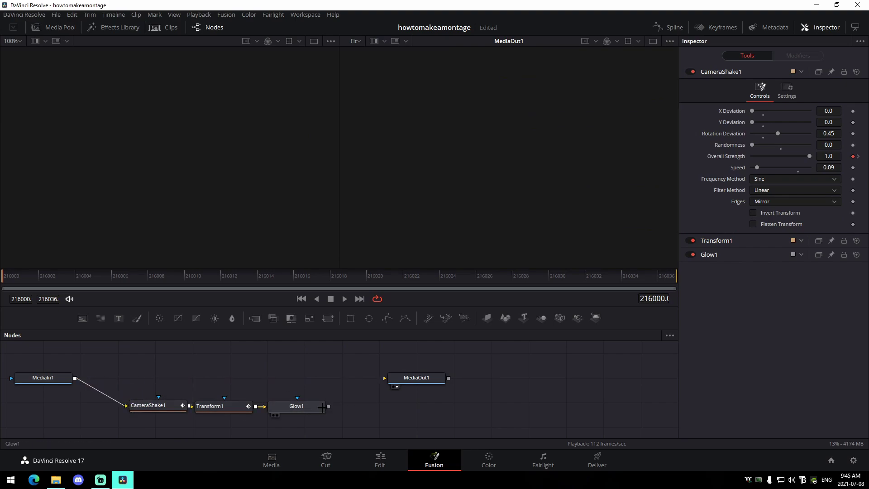
pyautogui.moveTo(328, 407); pyautogui.dragTo(391, 377)
# Play the second adjustment clip's effect and return to the cut between the two clips on the Edit page timeline.
pyautogui.press('space')
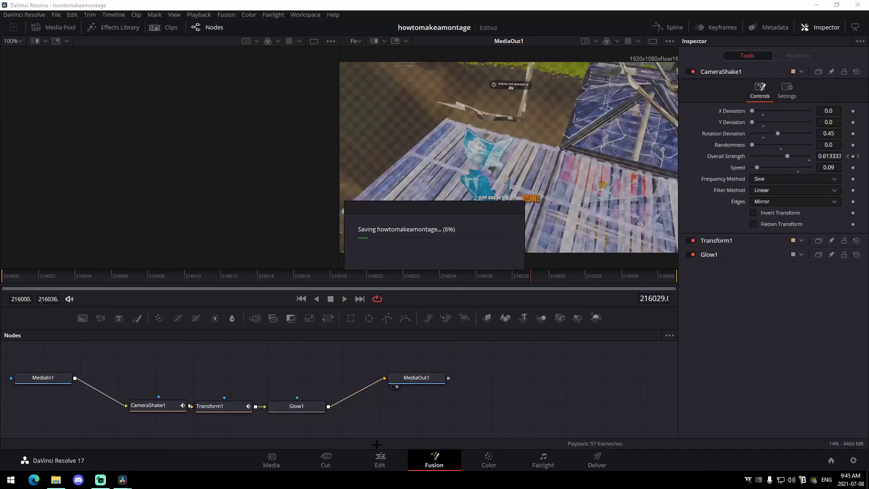
pyautogui.hotkey('shift', '4')
pyautogui.moveTo(566, 283)
pyautogui.mouseDown()
pyautogui.moveTo(643, 266)
pyautogui.moveTo(661, 275)
pyautogui.moveTo(692, 261)
pyautogui.mouseUp()
pyautogui.click(701, 334)
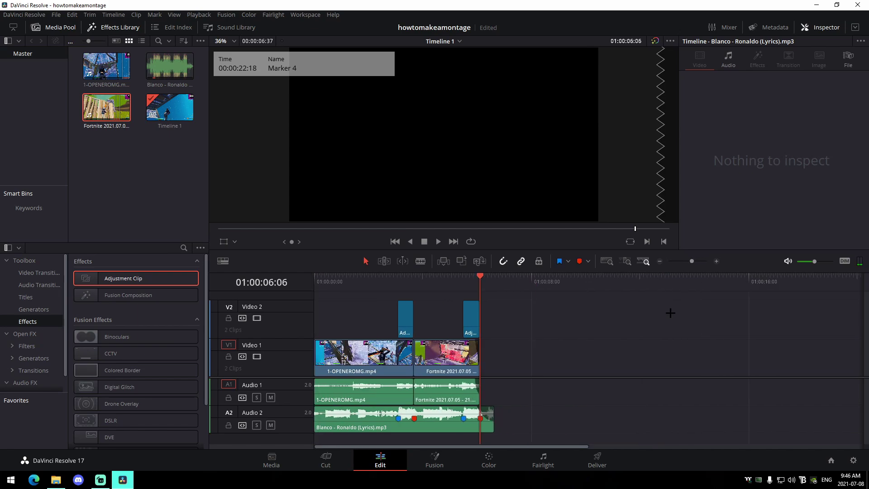
pyautogui.press('Up')
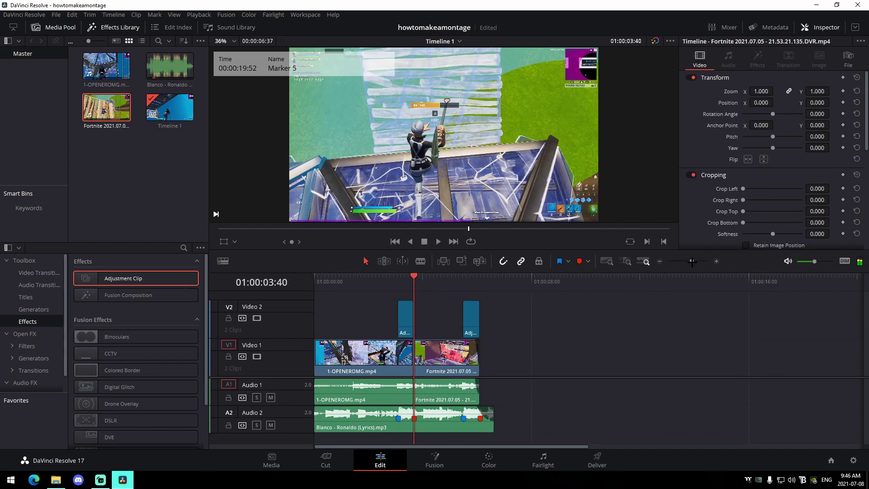
# Try a Cross Dissolve on the cut between the two clips, shortened to 24 frames, and play it back.
pyautogui.moveTo(691, 262); pyautogui.dragTo(695, 261)
pyautogui.click(32, 282)
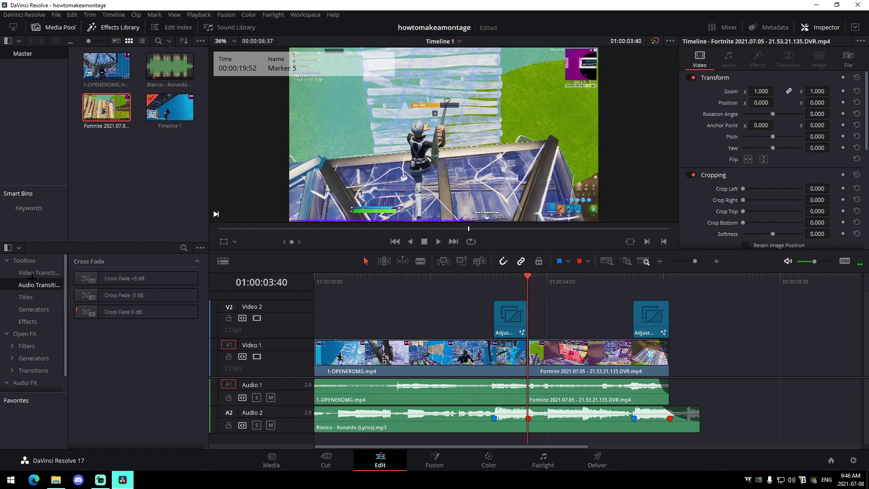
pyautogui.click(35, 273)
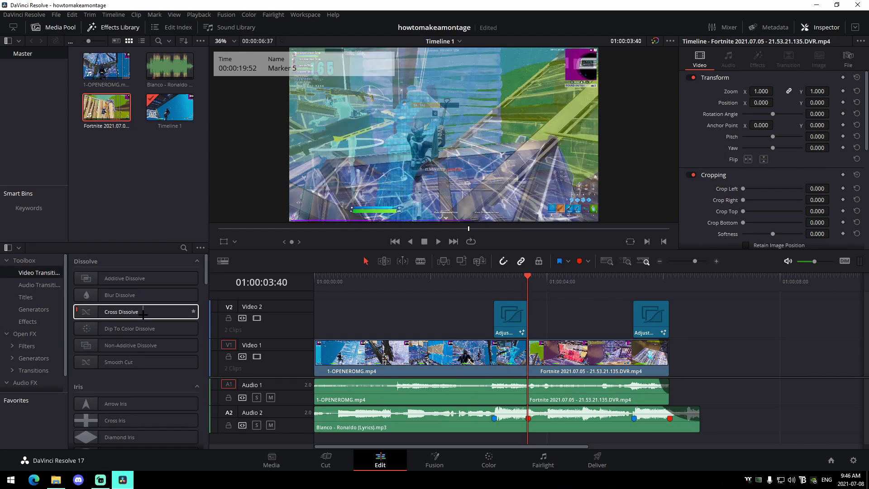
pyautogui.moveTo(143, 314); pyautogui.dragTo(513, 355)
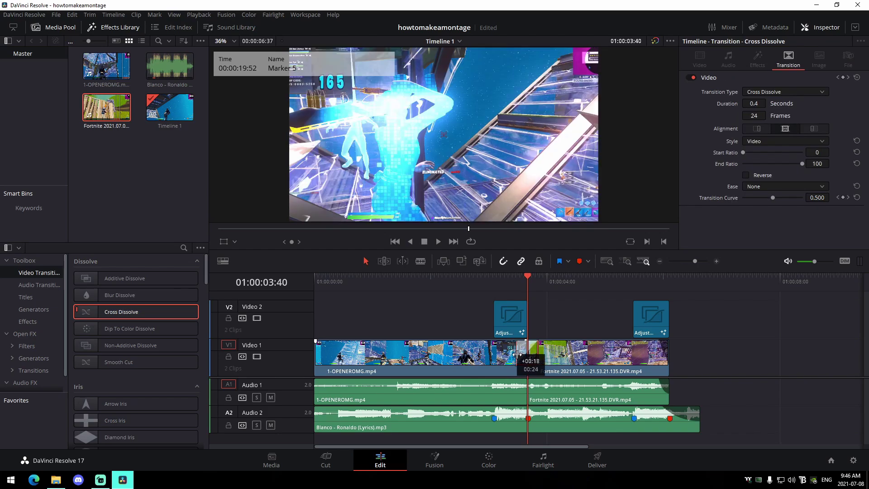
pyautogui.click(517, 279)
pyautogui.click(517, 279)
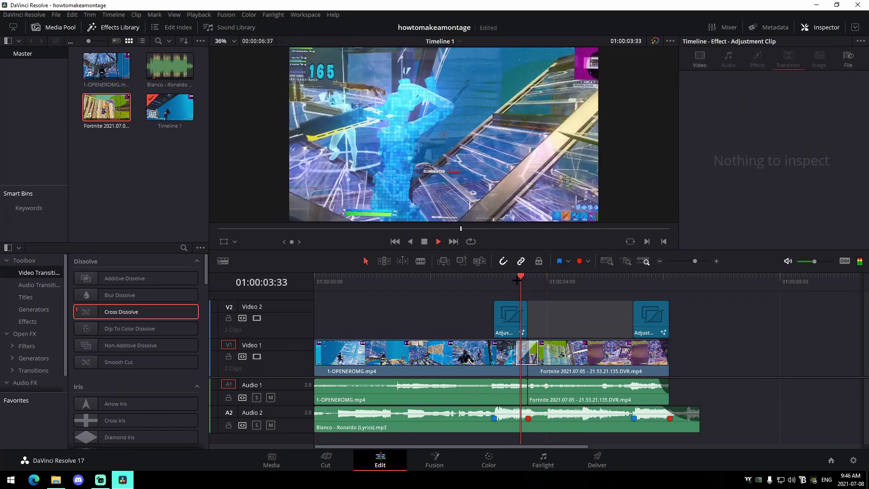
pyautogui.press('space')
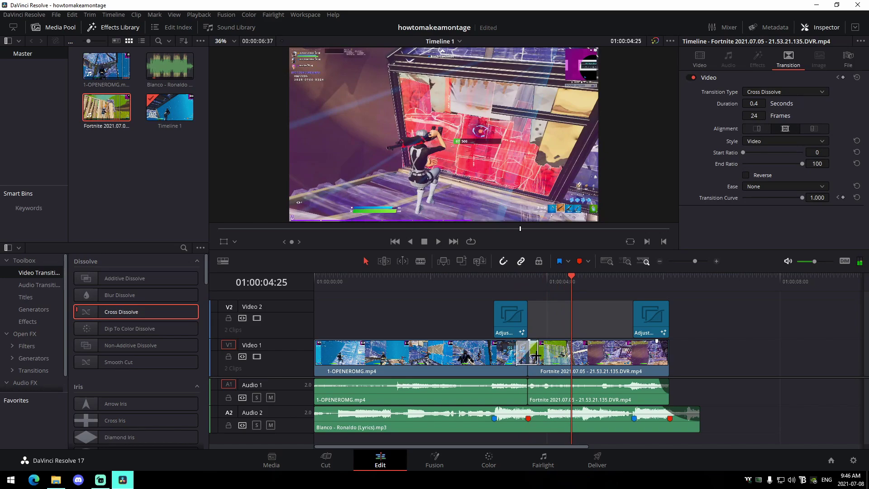
# Replace the Cross Dissolve between the two clips with a Non-Additive Dissolve shortened to 20 frames and preview it.
pyautogui.click(534, 355)
pyautogui.press('Delete')
pyautogui.press('space')
pyautogui.press('space')
pyautogui.moveTo(136, 346); pyautogui.dragTo(497, 353)
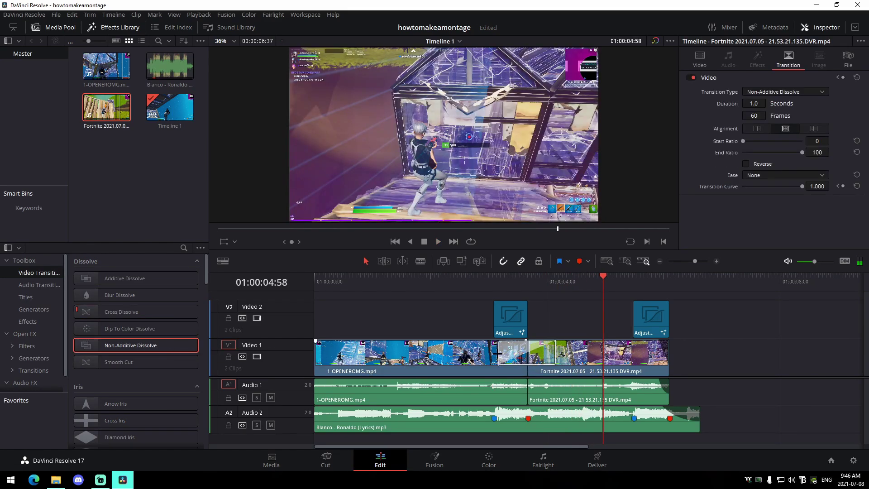
pyautogui.click(527, 356)
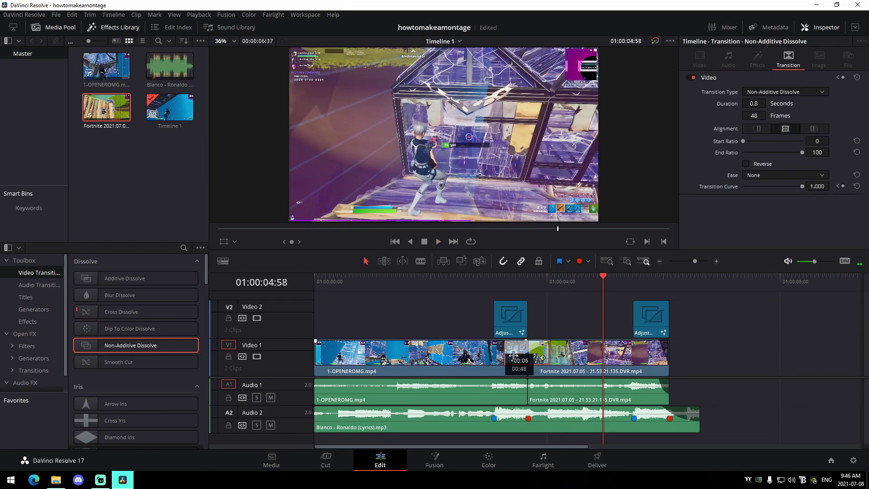
pyautogui.click(513, 280)
pyautogui.press('space')
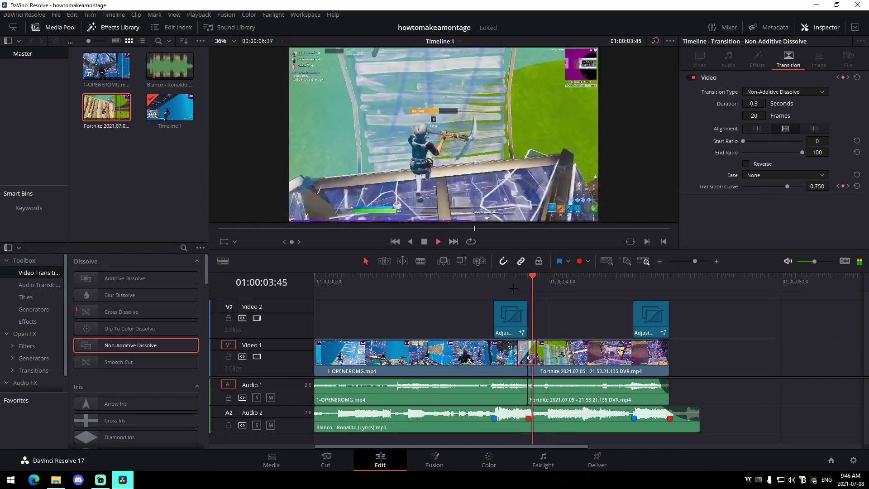
pyautogui.press('space')
pyautogui.click(518, 283)
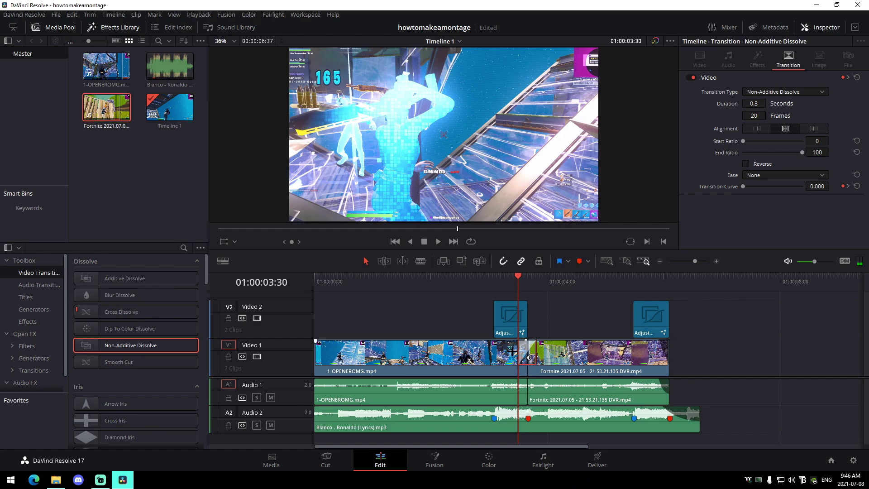
# Browse the other available video transitions and replay the dissolve between the two clips.
pyautogui.click(534, 318)
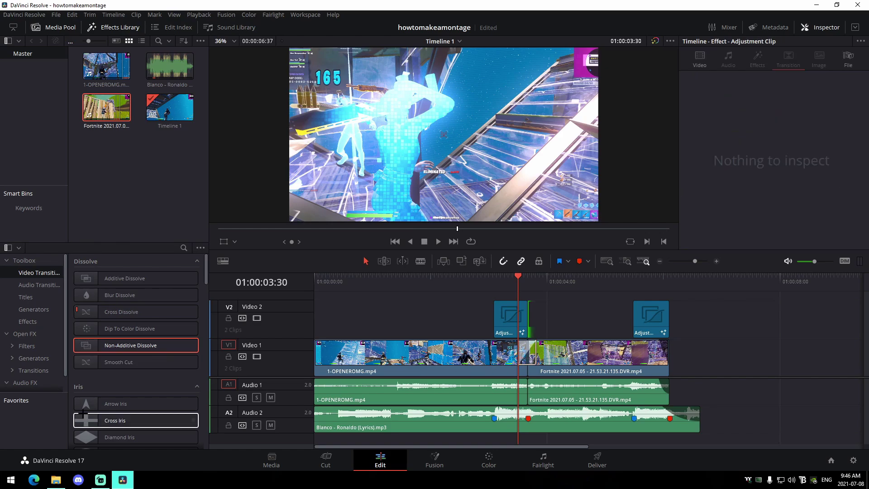
pyautogui.scroll(-8, 86, 402)
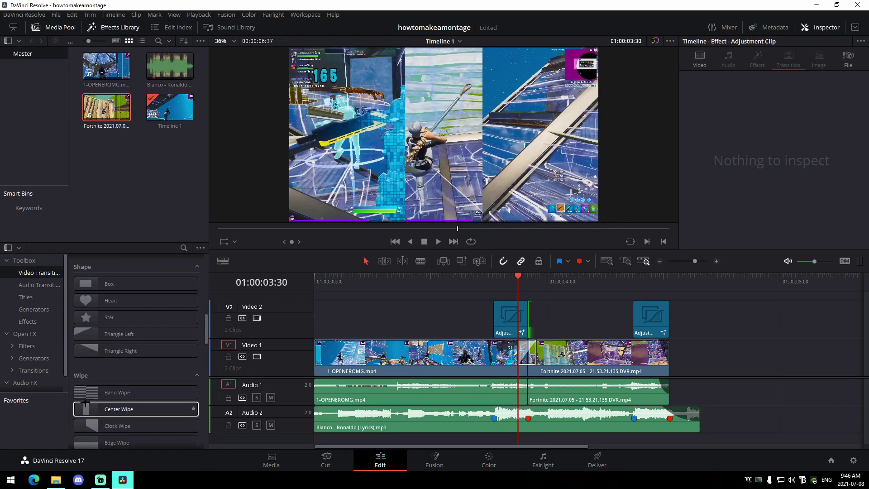
pyautogui.scroll(-8, 113, 389)
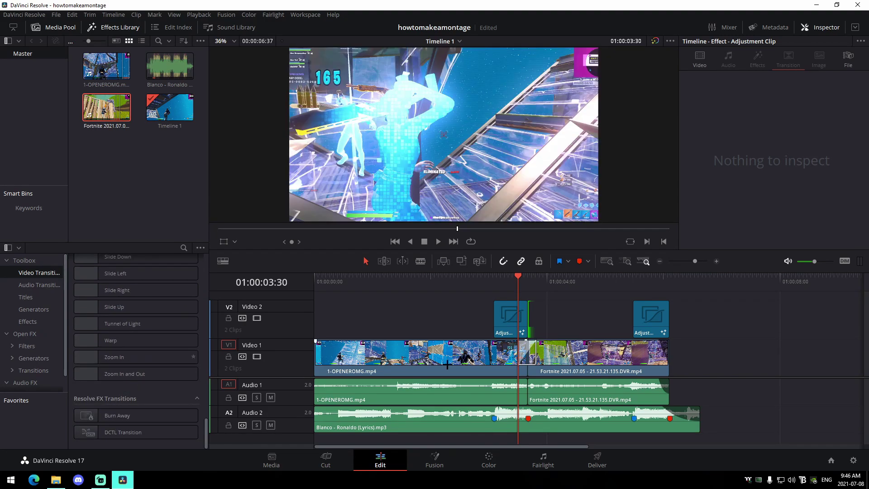
pyautogui.click(589, 312)
pyautogui.click(739, 347)
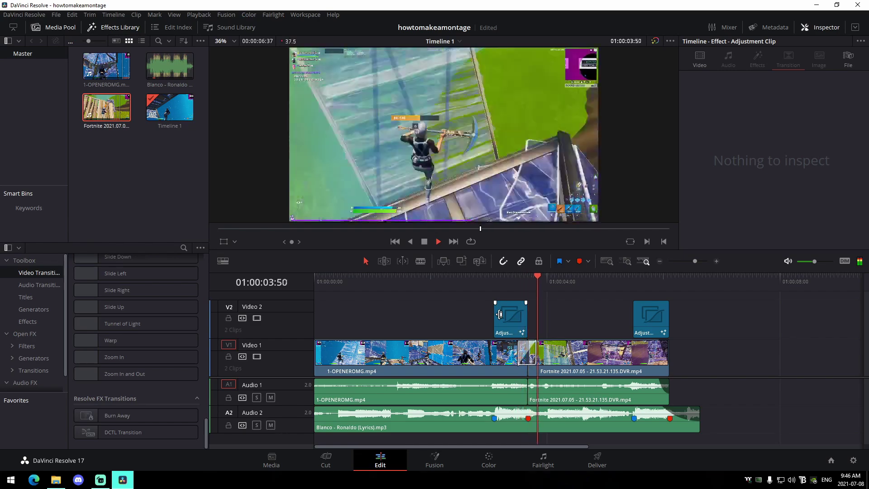
pyautogui.press('space')
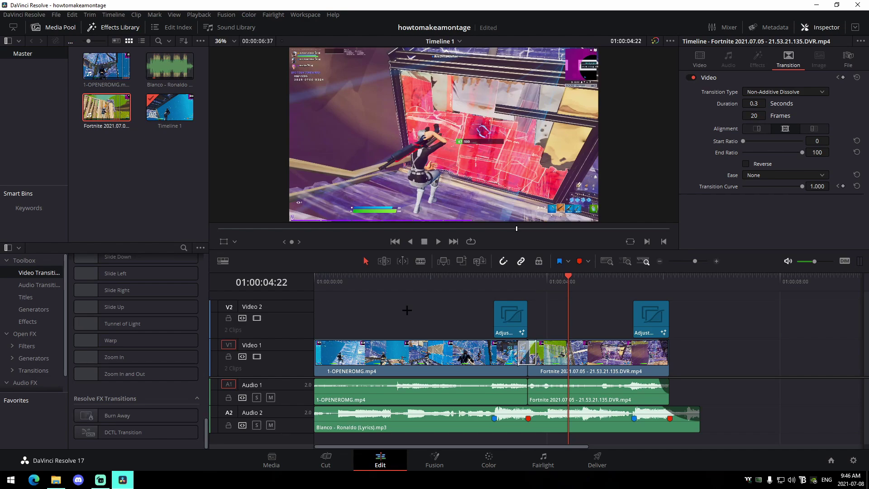
# Add a fade-in to the opening clip's video and audio, and play the montage from the start.
pyautogui.moveTo(315, 340); pyautogui.dragTo(349, 340)
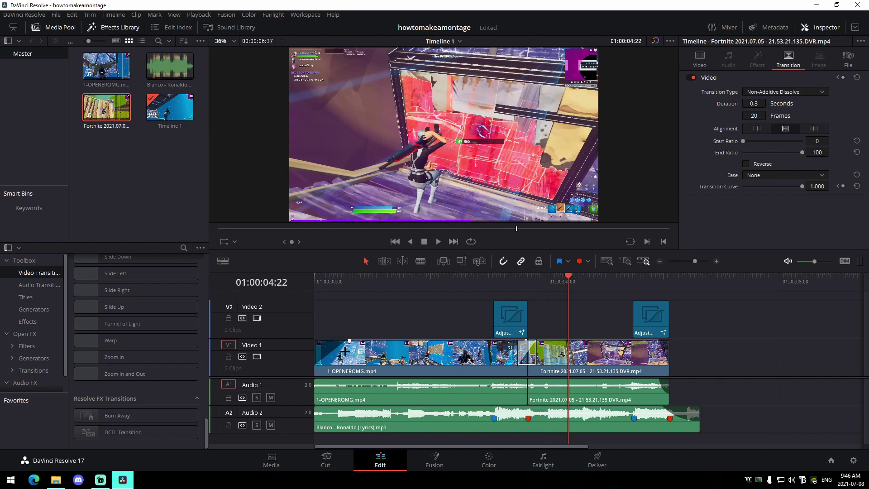
pyautogui.moveTo(316, 379); pyautogui.dragTo(349, 379)
pyautogui.click(329, 319)
pyautogui.press('Home')
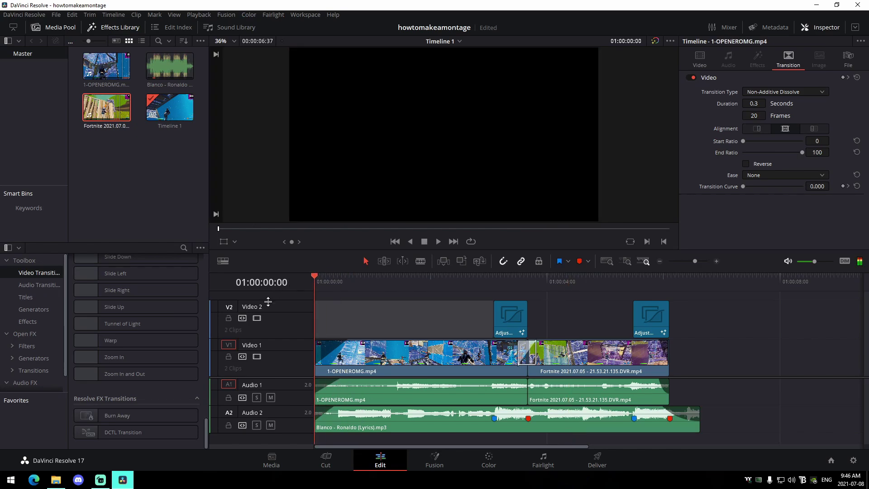
pyautogui.press('space')
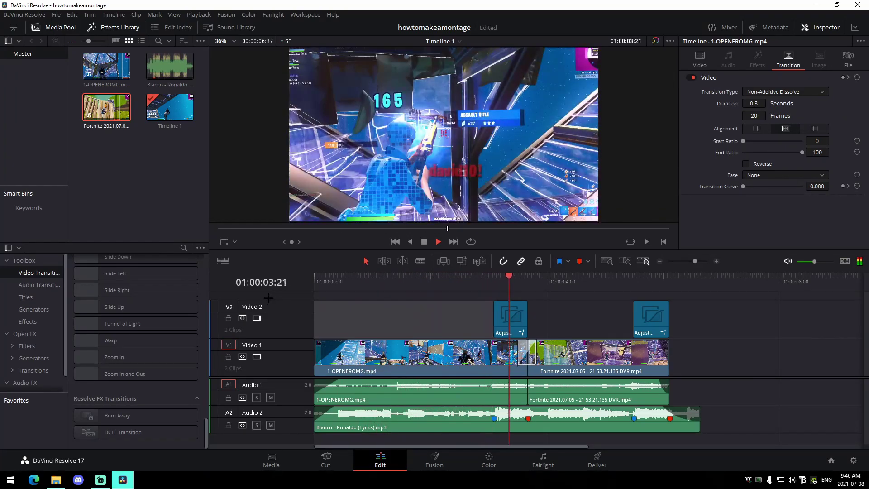
pyautogui.press('space')
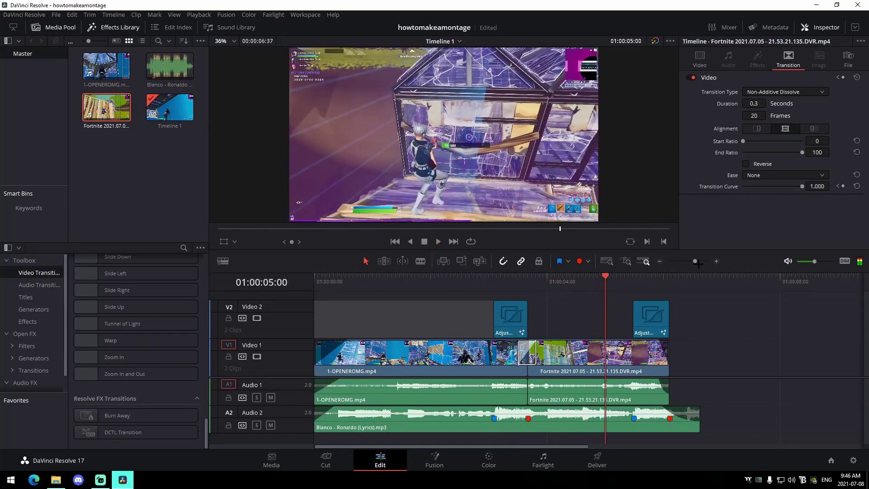
pyautogui.moveTo(694, 261); pyautogui.dragTo(694, 261)
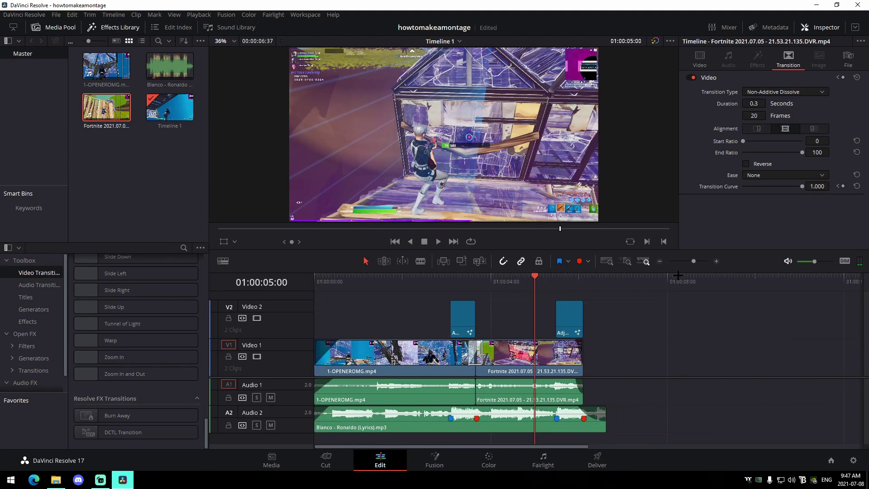
pyautogui.moveTo(692, 261); pyautogui.dragTo(691, 261)
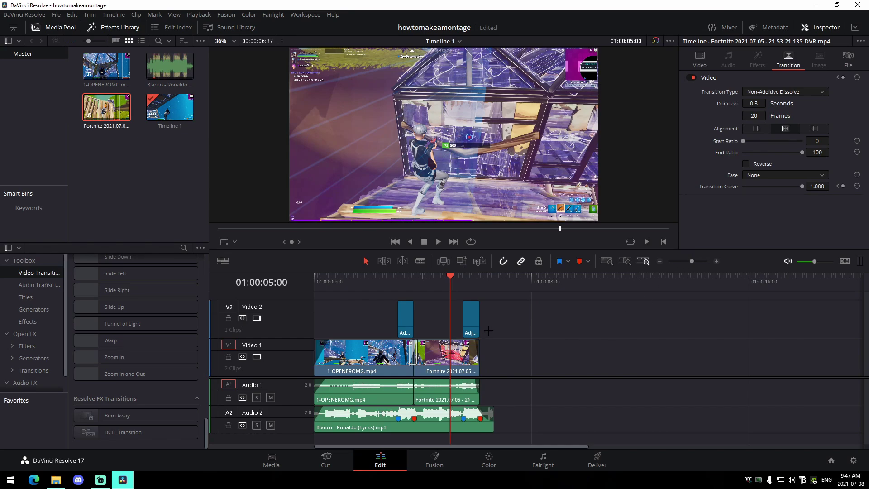
pyautogui.press('Home')
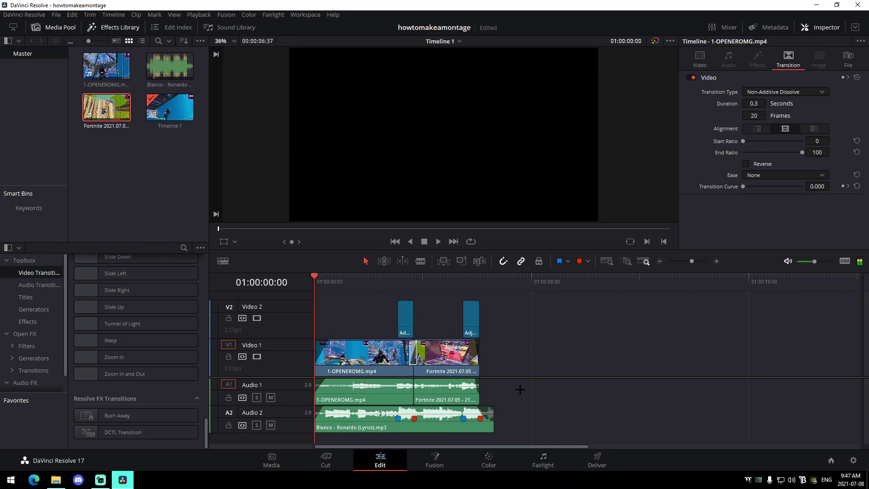
pyautogui.moveTo(557, 432); pyautogui.dragTo(581, 333)
pyautogui.moveTo(690, 260); pyautogui.dragTo(687, 261)
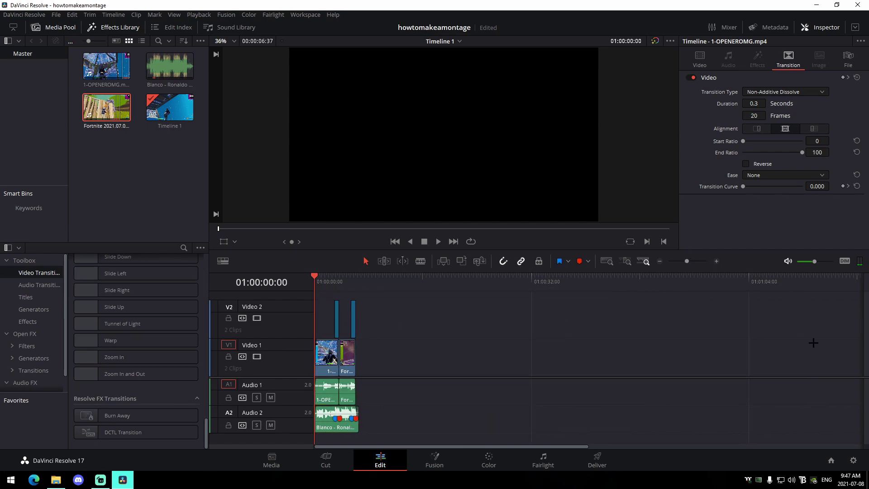
pyautogui.moveTo(844, 434)
pyautogui.mouseDown()
pyautogui.moveTo(333, 356)
pyautogui.moveTo(371, 398)
pyautogui.mouseUp()
# On the Deliver page, name the render howtomakeamontagesample1 and set its location to the YT Vids folder on drive E.
pyautogui.click(593, 453)
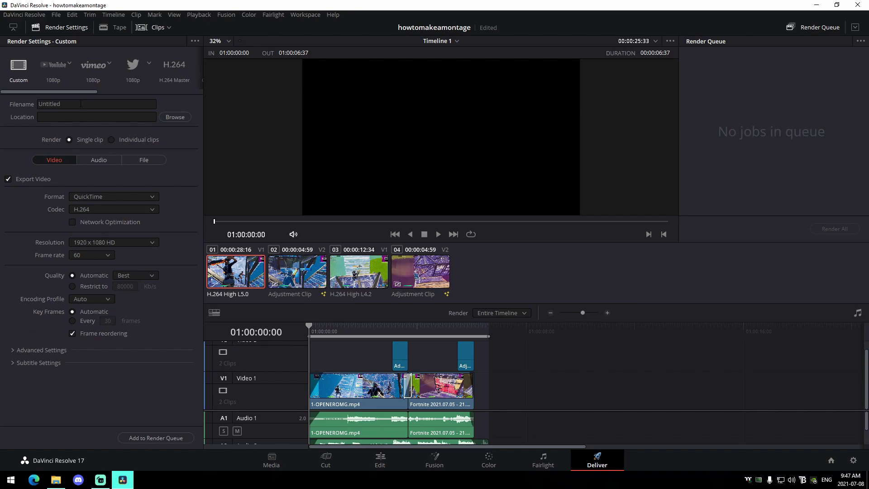
pyautogui.click(81, 103)
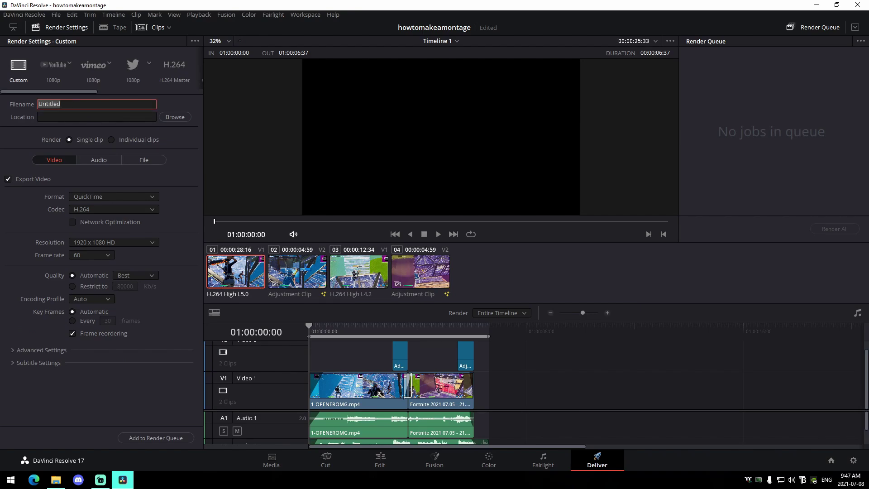
pyautogui.write('howtomakeamontagesample1')
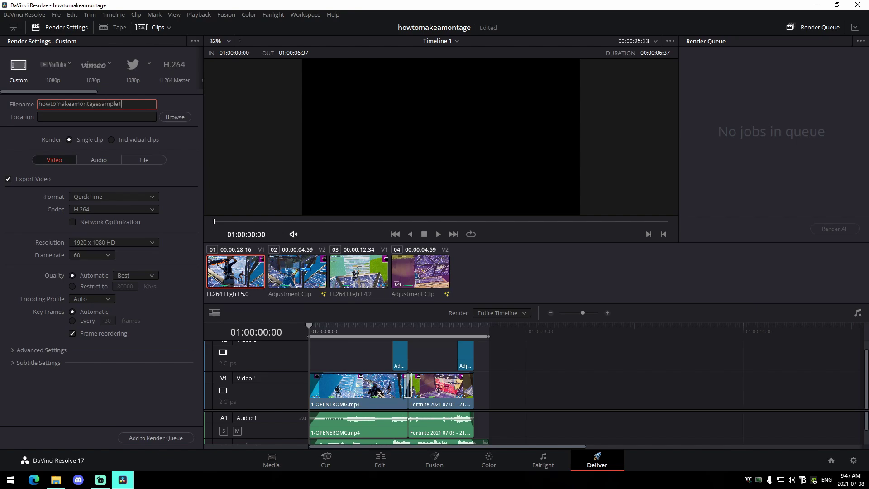
pyautogui.click(175, 117)
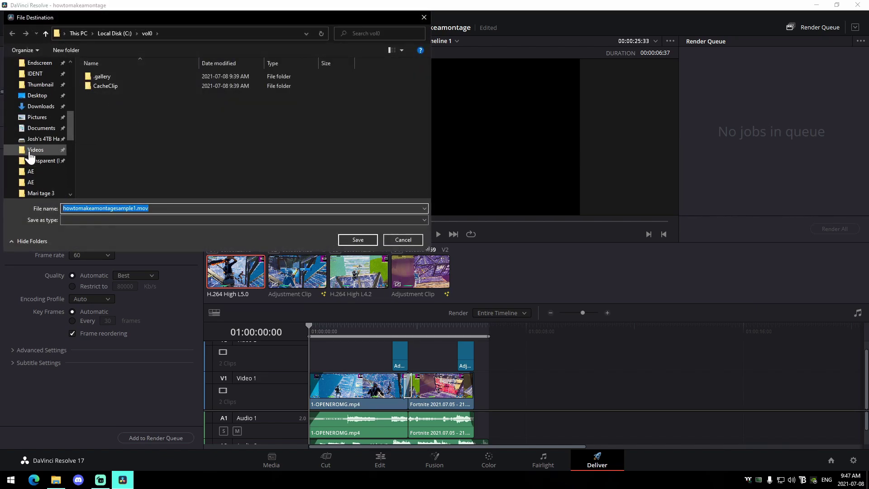
pyautogui.scroll(4, 30, 157)
pyautogui.click(43, 128)
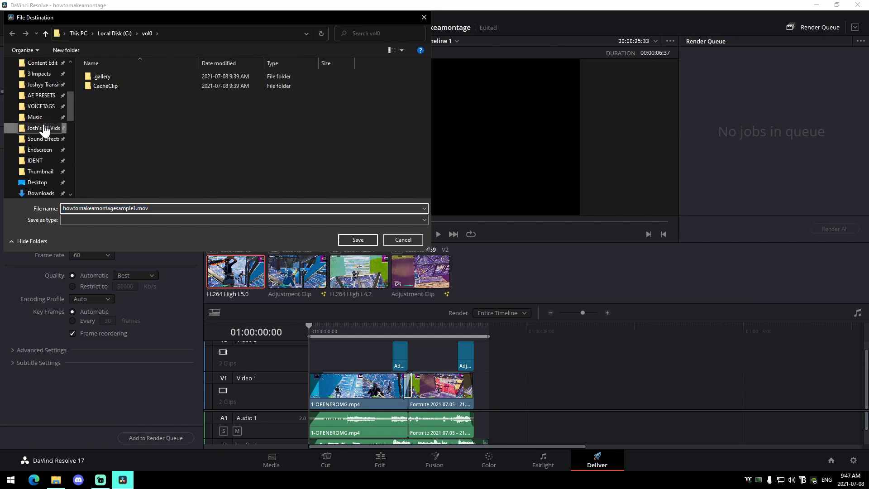
pyautogui.click(358, 240)
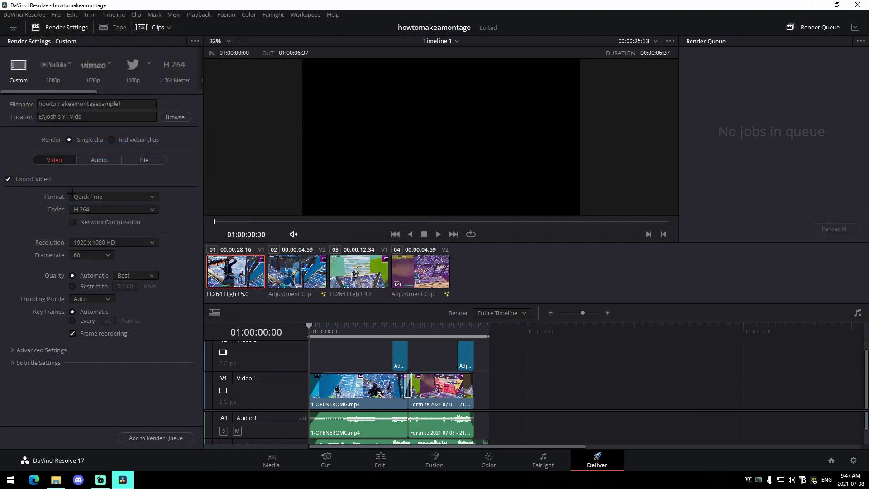
# Try MP4 as the render format and return it to QuickTime.
pyautogui.click(71, 195)
pyautogui.click(88, 259)
pyautogui.click(107, 197)
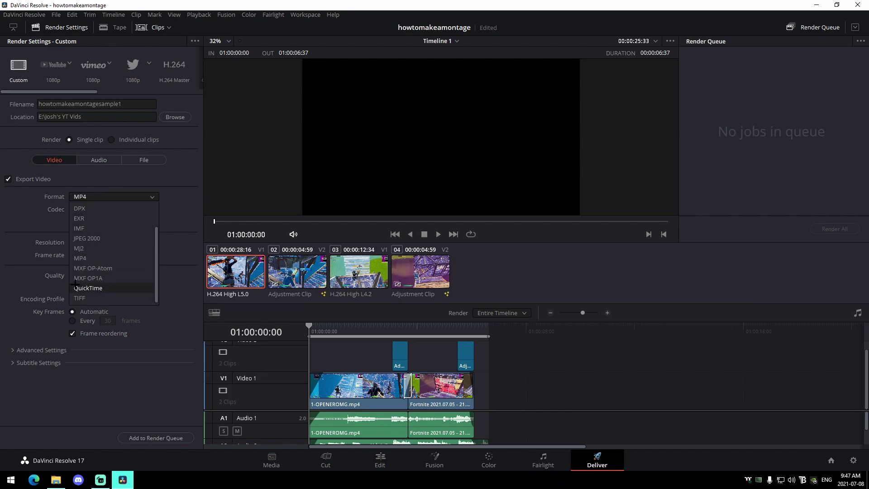
pyautogui.click(98, 289)
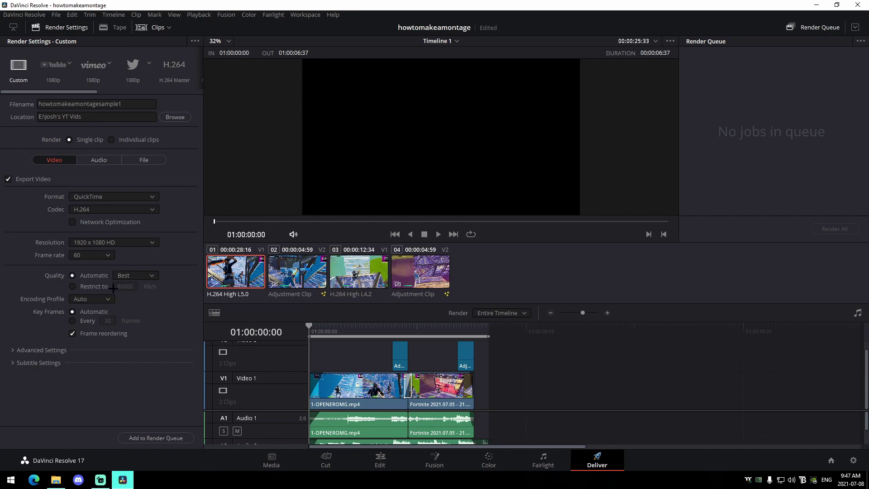
# Restrict the video quality to the highest allowed bit rate by entering 11111111 Kb/s.
pyautogui.click(139, 277)
pyautogui.click(132, 282)
pyautogui.click(72, 286)
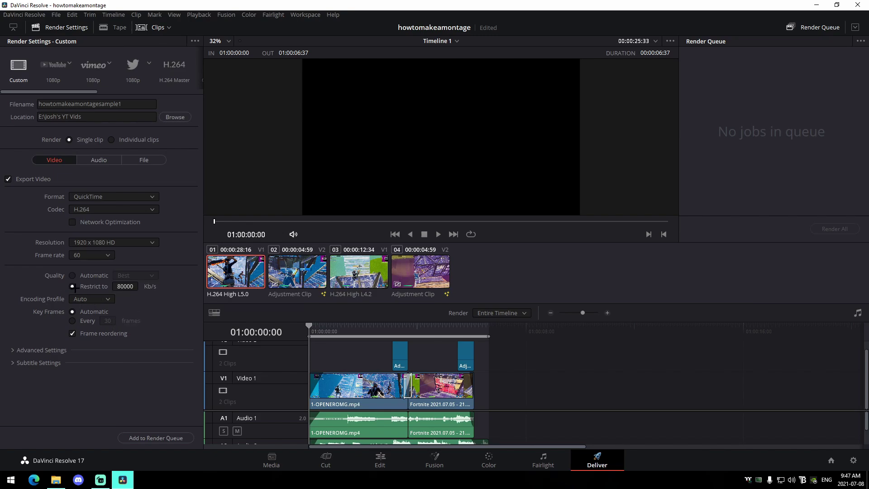
pyautogui.click(131, 288)
pyautogui.write('1')
pyautogui.write('00000')
pyautogui.doubleClick(130, 286)
pyautogui.write('11111111')
pyautogui.press('Return')
# Look through the available render resolutions and keep 1920 x 1080 HD.
pyautogui.click(130, 243)
pyautogui.scroll(-5, 107, 307)
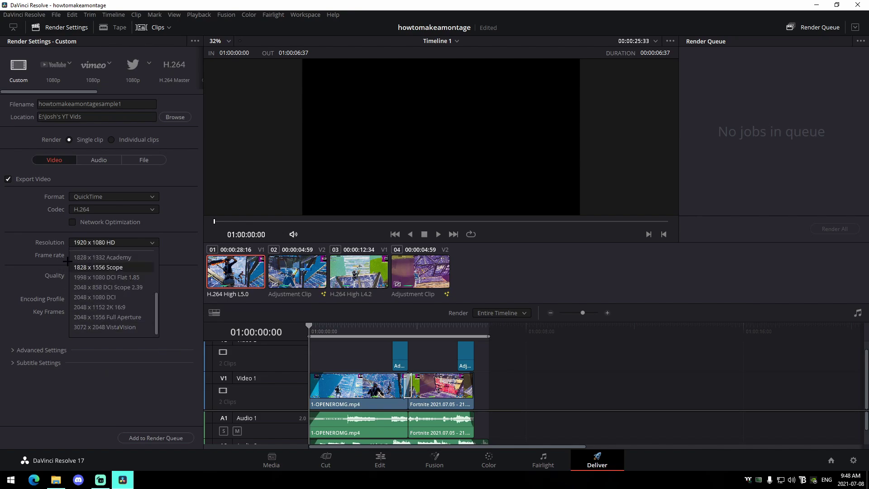
pyautogui.scroll(5, 89, 259)
pyautogui.click(68, 266)
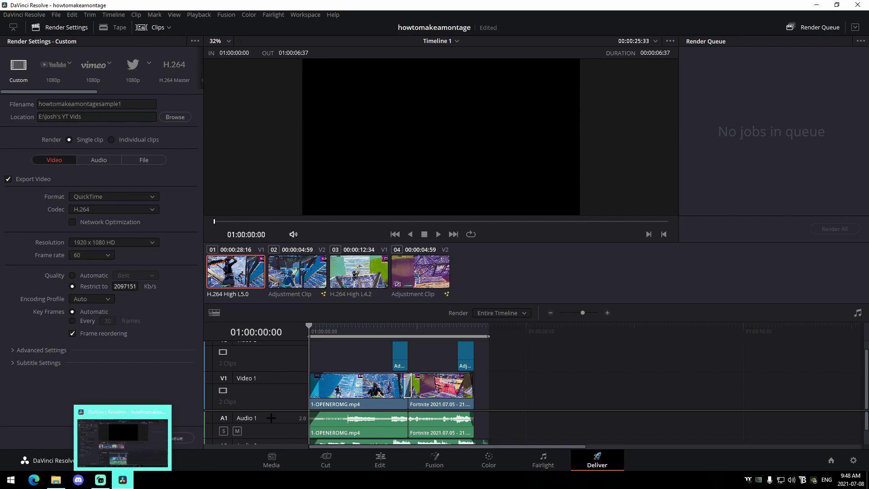
# Add the montage to the render queue, check the audio export settings, and render the queued job.
pyautogui.click(173, 438)
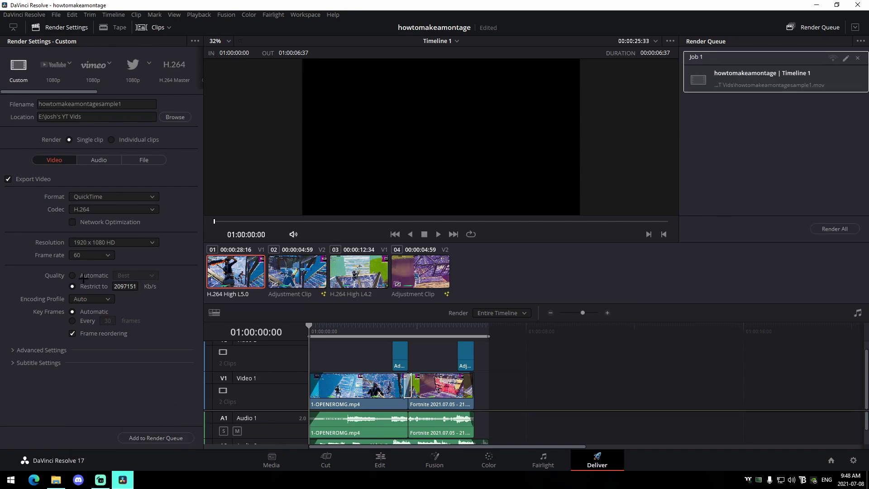
pyautogui.click(100, 160)
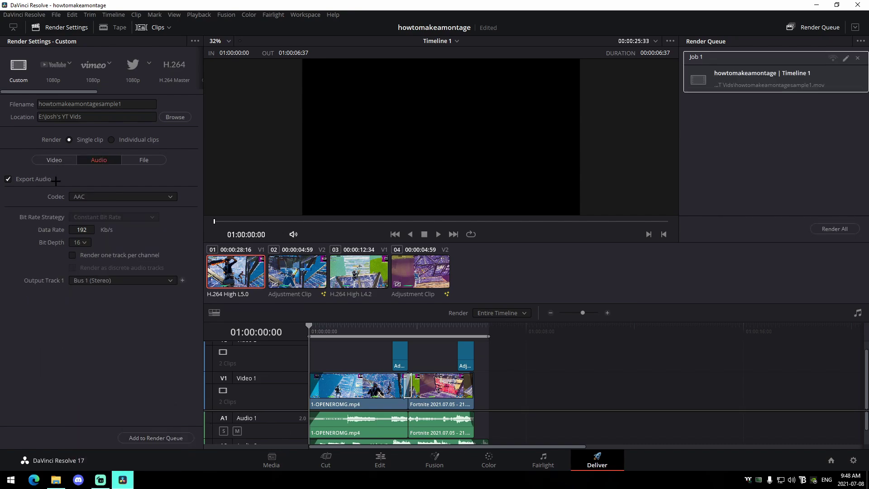
pyautogui.click(67, 160)
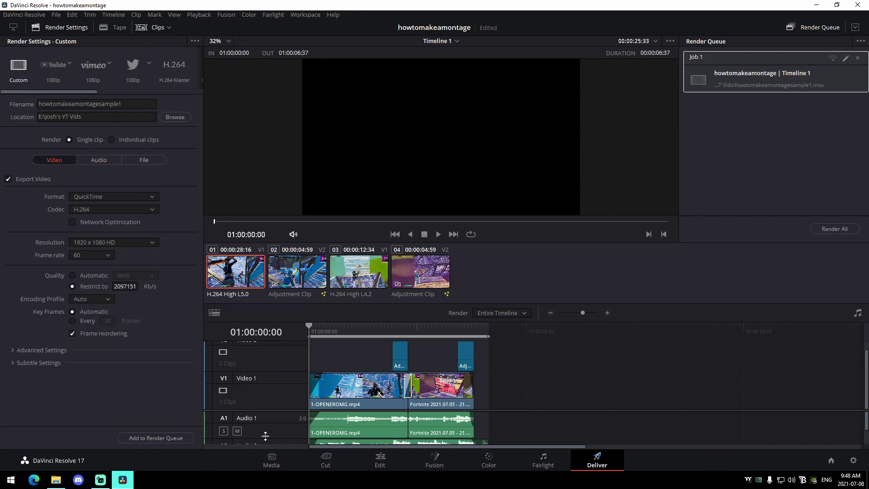
pyautogui.click(826, 228)
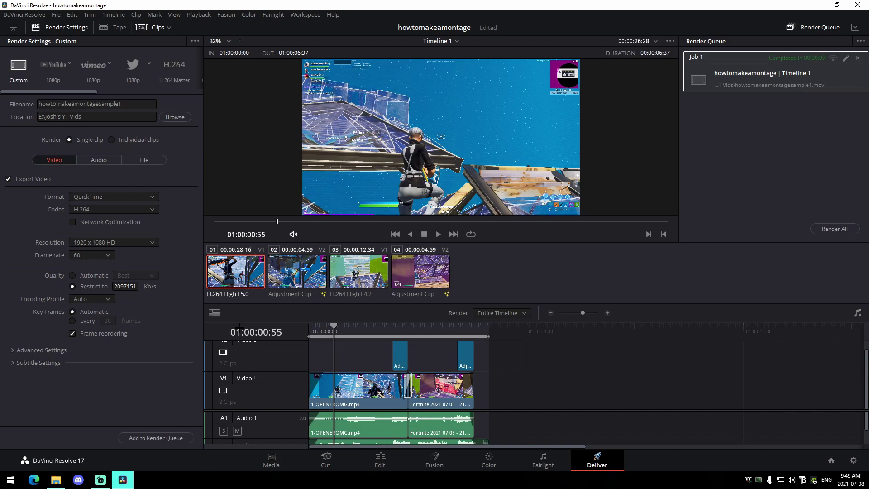
# Switch to File Explorer, open the YT Vids folder and play the rendered howtomakeamontagesample1 video to review it.
pyautogui.click(56, 480)
pyautogui.scroll(5, 365, 301)
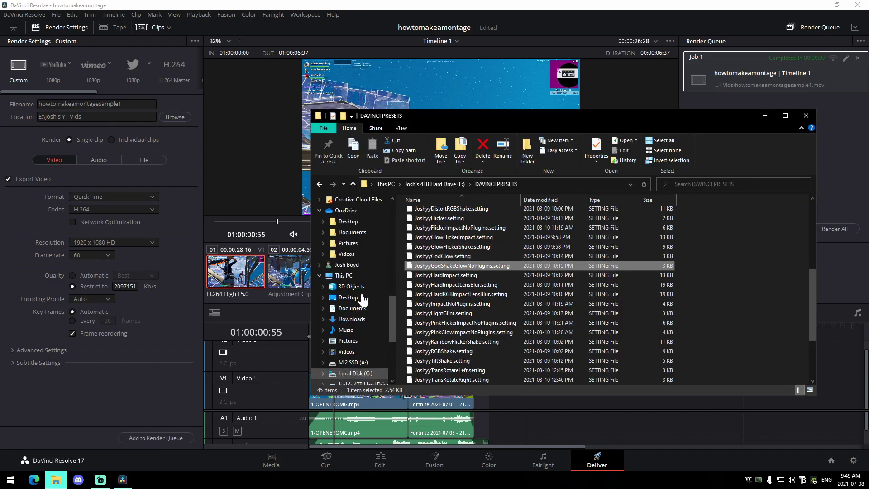
pyautogui.scroll(2, 362, 299)
pyautogui.click(351, 253)
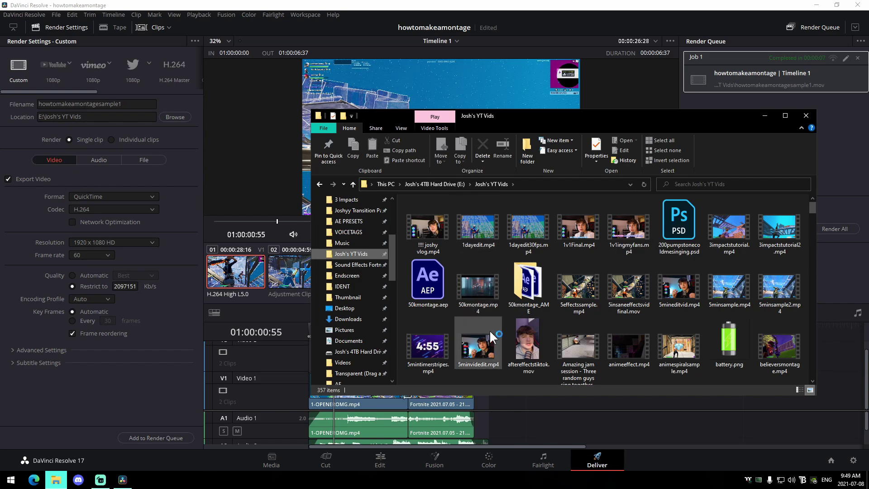
pyautogui.moveTo(490, 330)
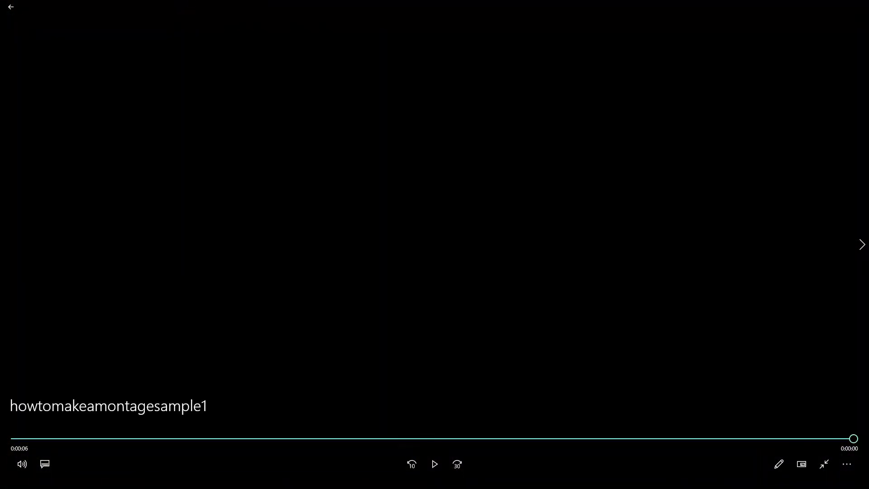
pyautogui.moveTo(238, 438); pyautogui.dragTo(553, 409)
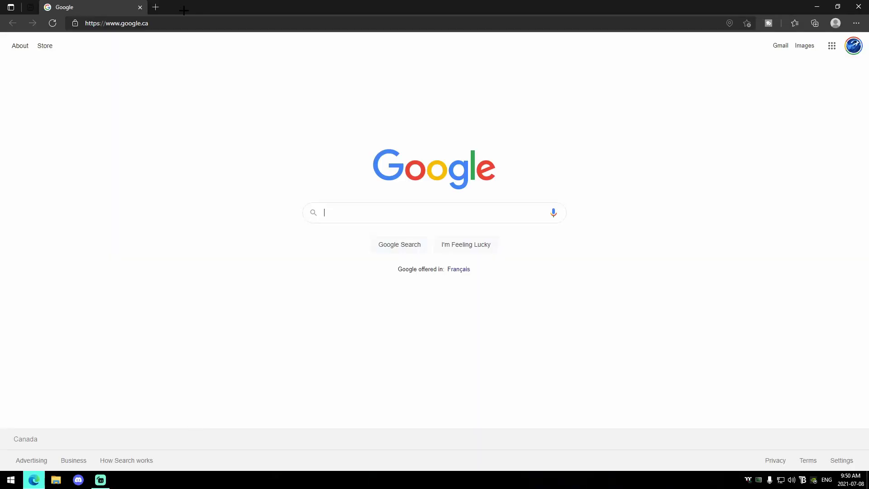
# Go to YouTube in the web browser and search for "fortnite season 7 render packs".
pyautogui.click(180, 23)
pyautogui.write('yo')
pyautogui.press('Return')
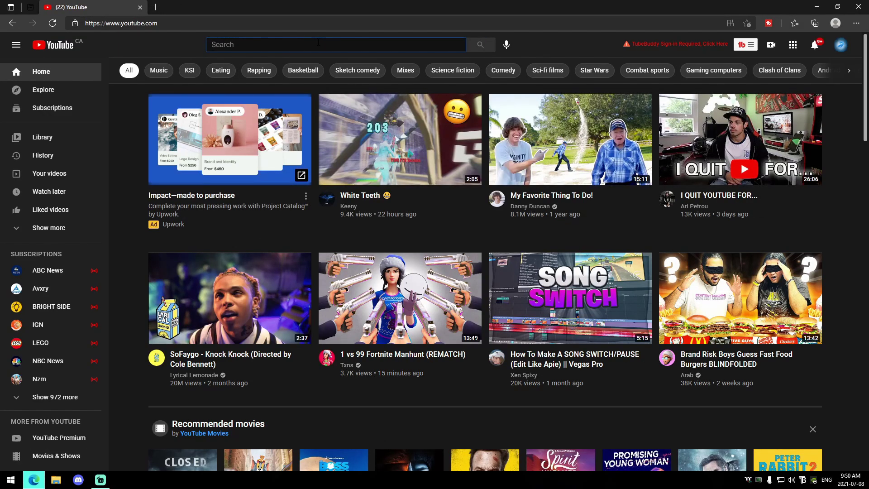
pyautogui.write('fortnit')
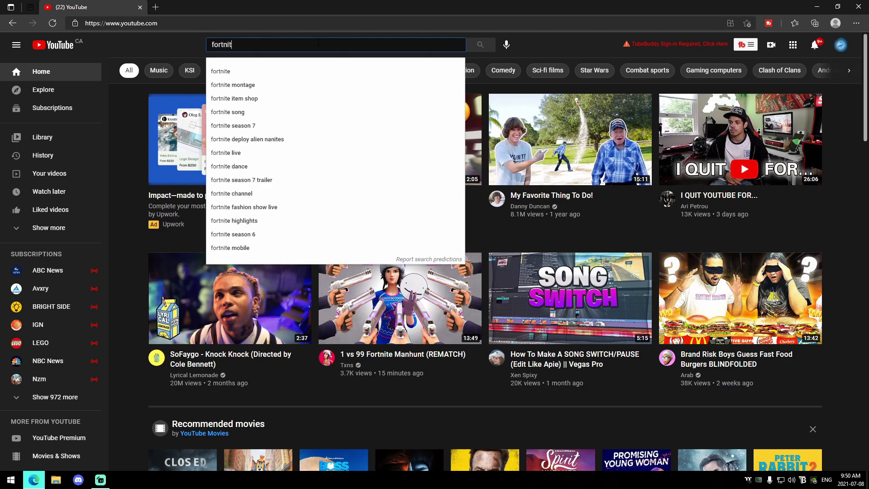
pyautogui.write('e season 7 render packs')
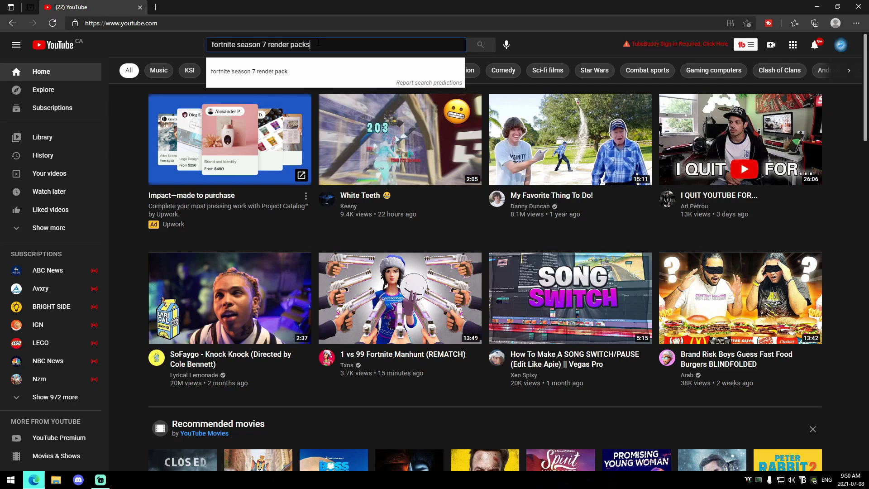
pyautogui.press('Return')
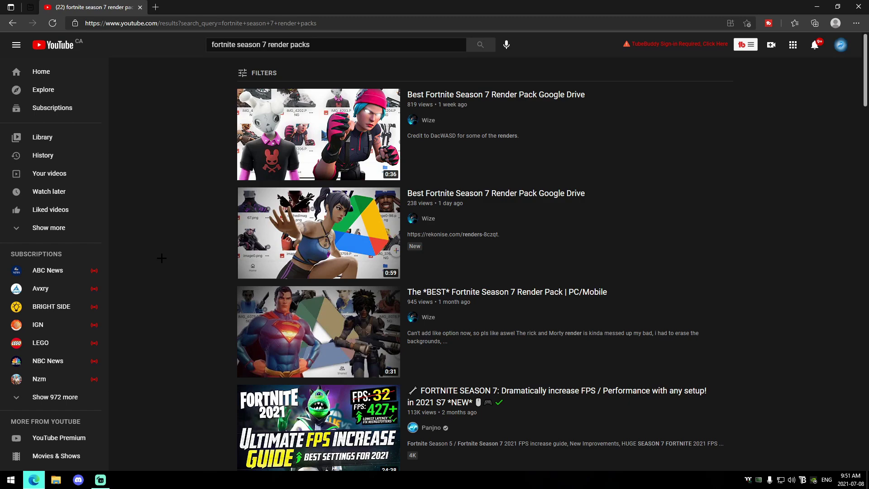
# Open the day-old "Best Fortnite Season 7 Render Pack Google Drive" video and follow the rekonise.com/renders-8czqt link in its description.
pyautogui.moveTo(306, 230)
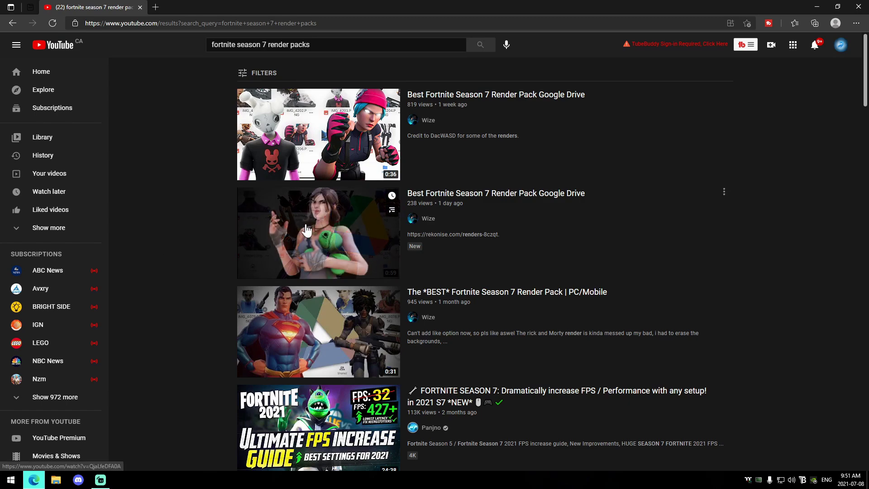
pyautogui.click(355, 243)
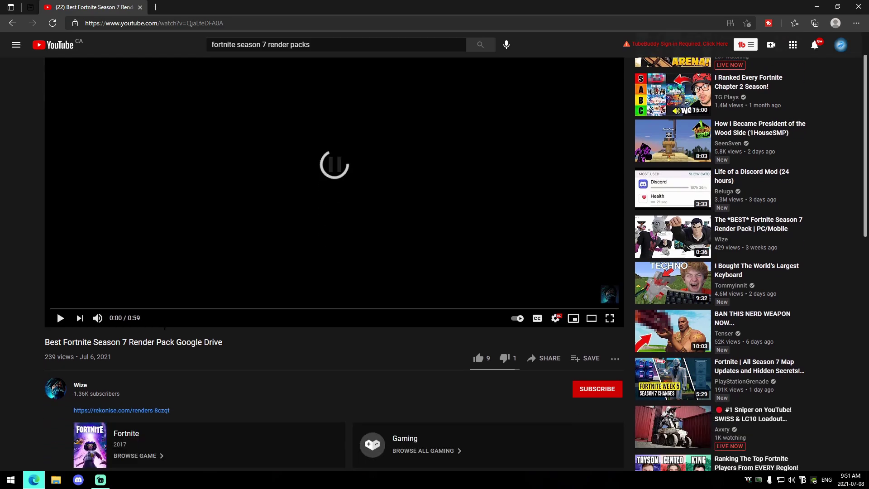
pyautogui.scroll(-2, 122, 290)
pyautogui.click(121, 301)
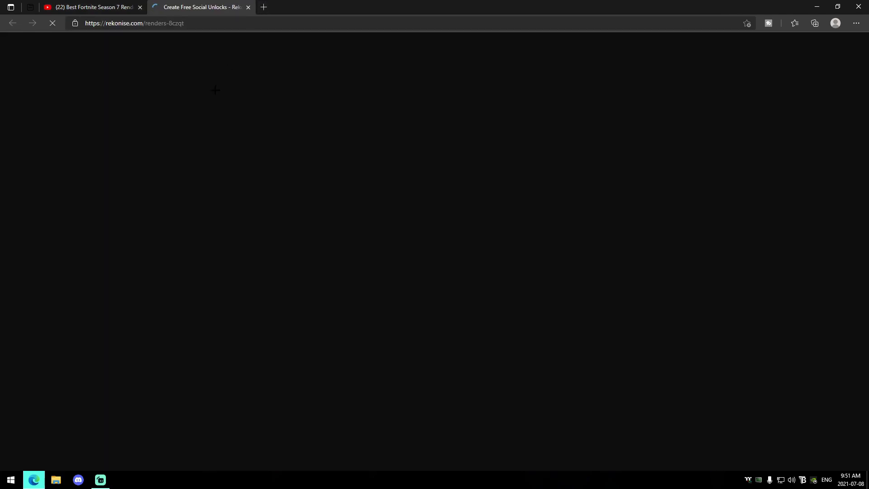
pyautogui.click(98, 6)
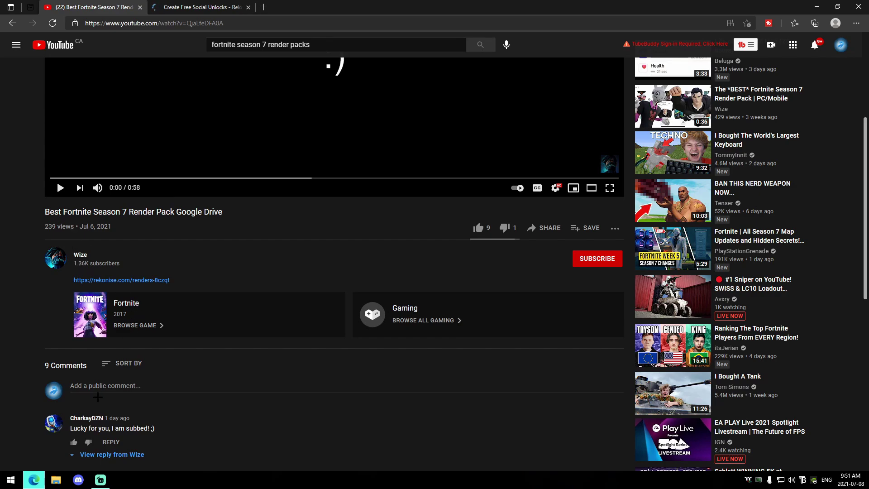
pyautogui.scroll(4, 98, 397)
pyautogui.scroll(-2, 91, 388)
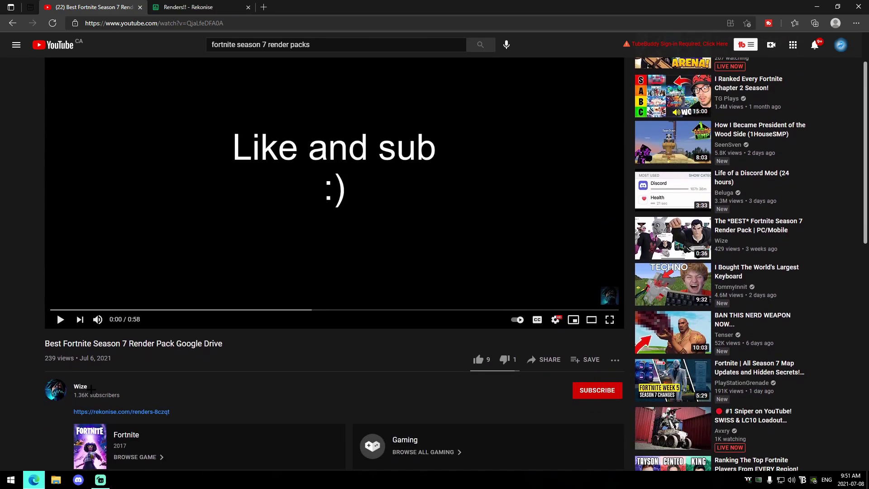
# Trigger the Subscribe on YouTube action on the Rekonise page, close the extra pages it opens, and unlock the renders link.
pyautogui.click(247, 13)
pyautogui.click(422, 248)
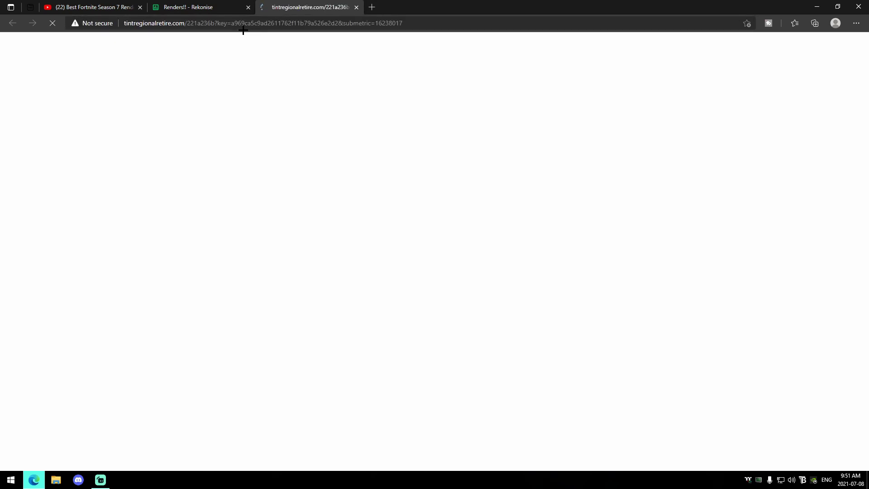
pyautogui.click(227, 7)
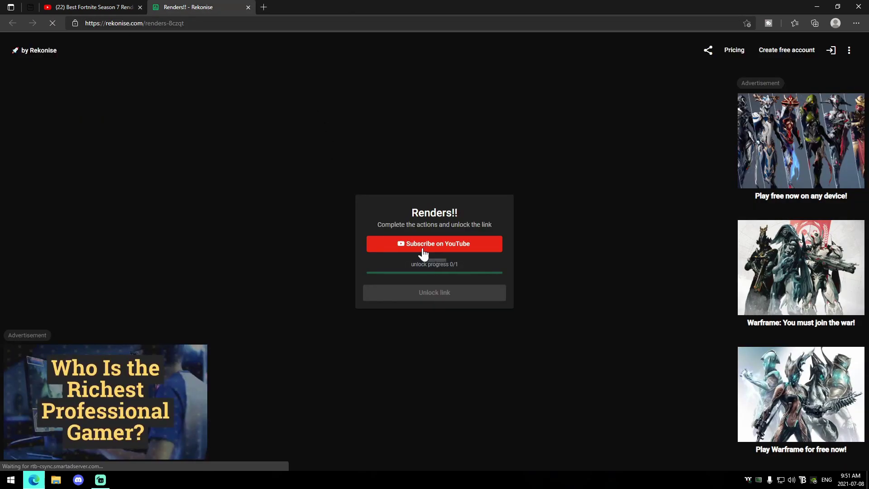
pyautogui.click(403, 244)
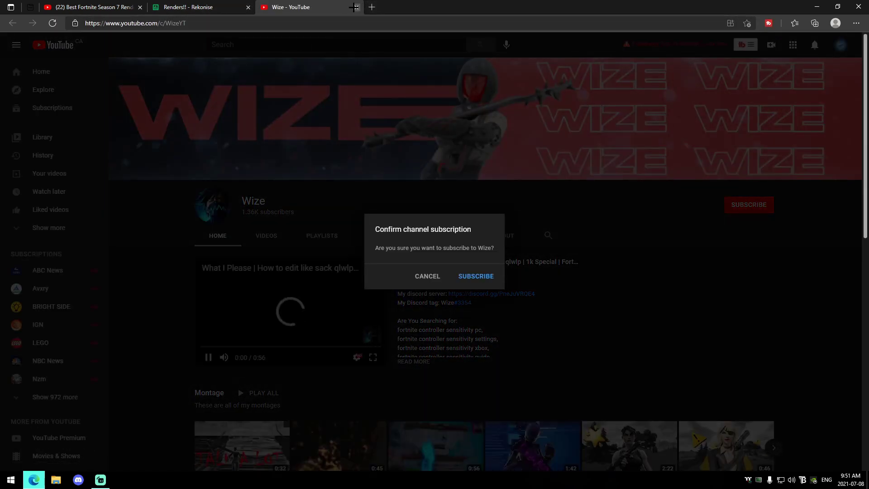
pyautogui.click(356, 7)
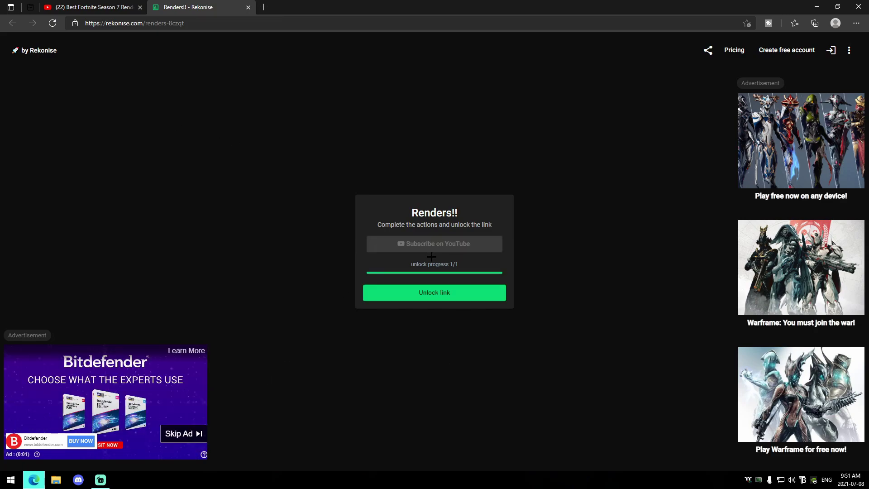
pyautogui.click(428, 297)
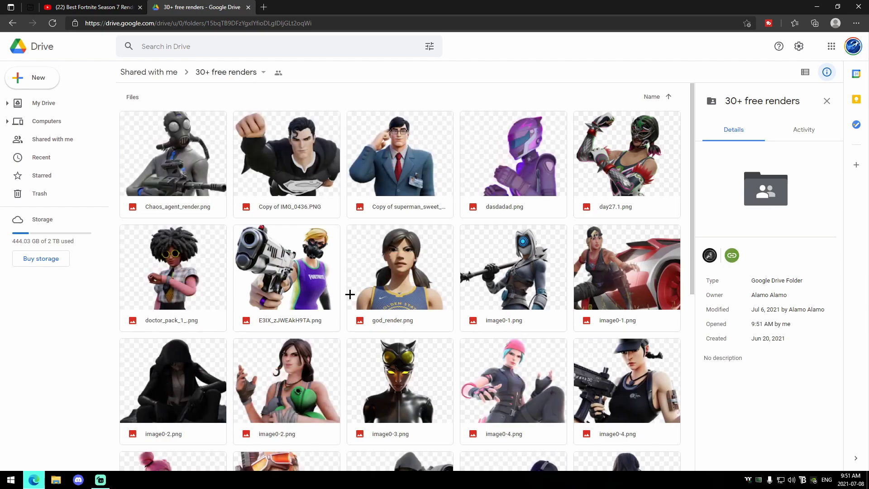
# Download Chaos_agent_render.png from the 30+ free renders folder and save it in the Thumbnail folder.
pyautogui.scroll(-7, 350, 295)
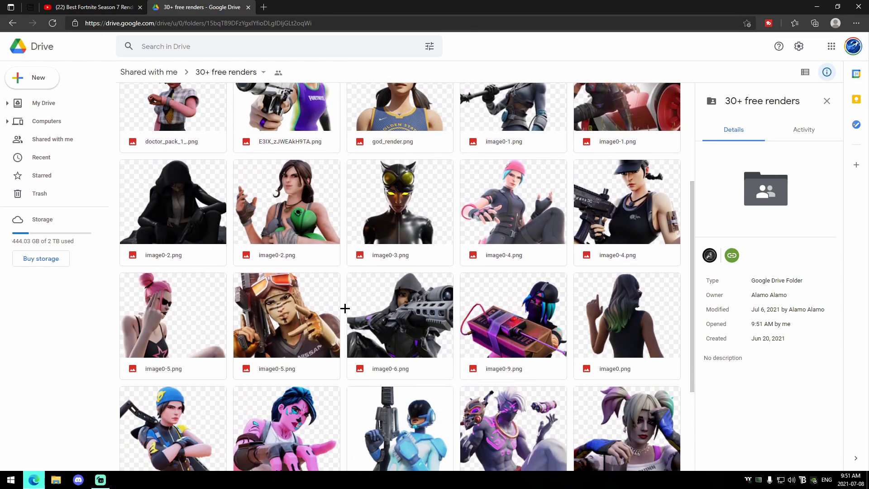
pyautogui.rightClick(195, 152)
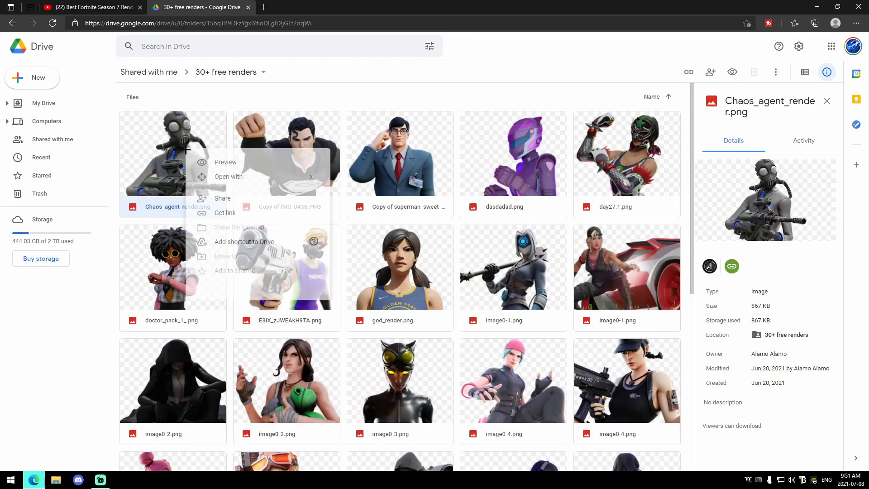
pyautogui.click(221, 335)
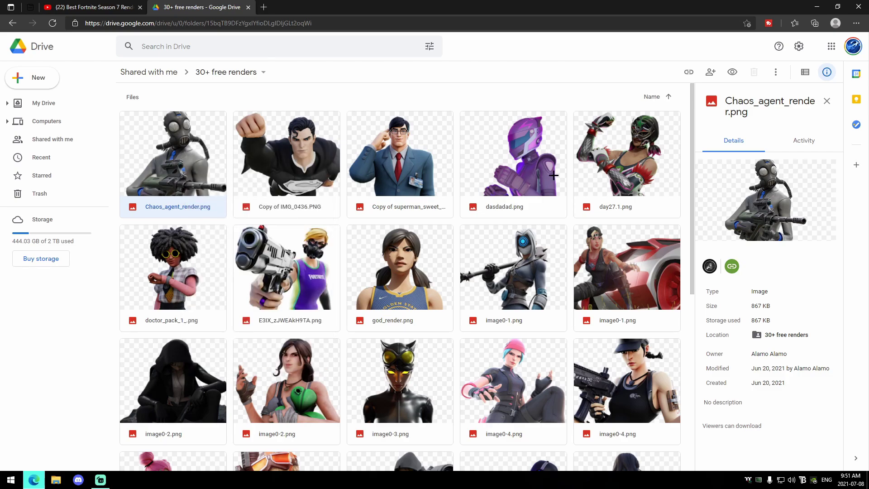
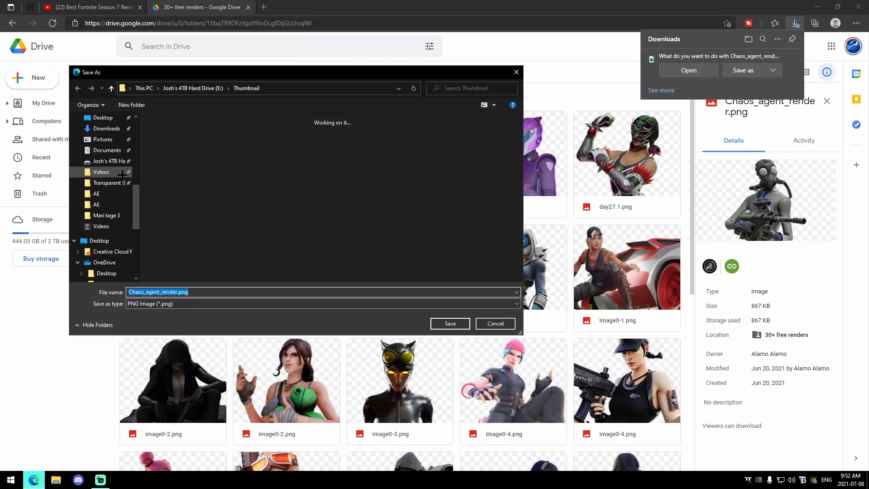
pyautogui.click(445, 326)
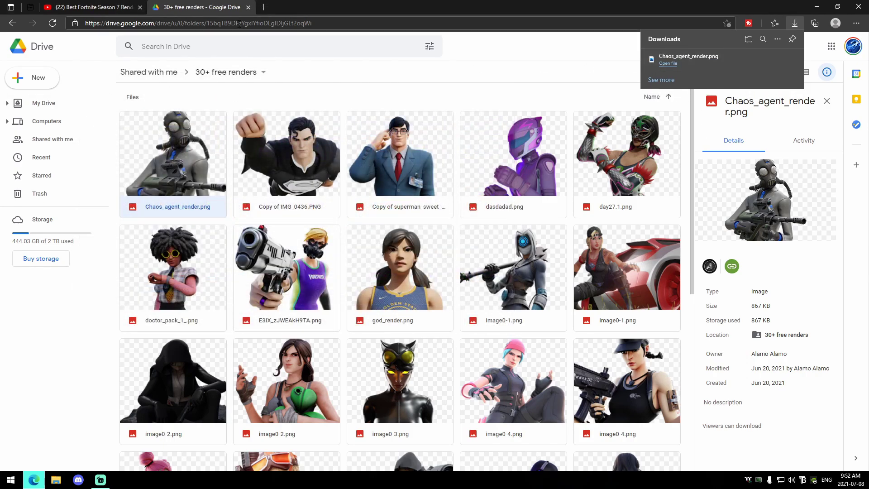
# Return to YouTube and search for "fortnite gfx pack google drive".
pyautogui.click(252, 22)
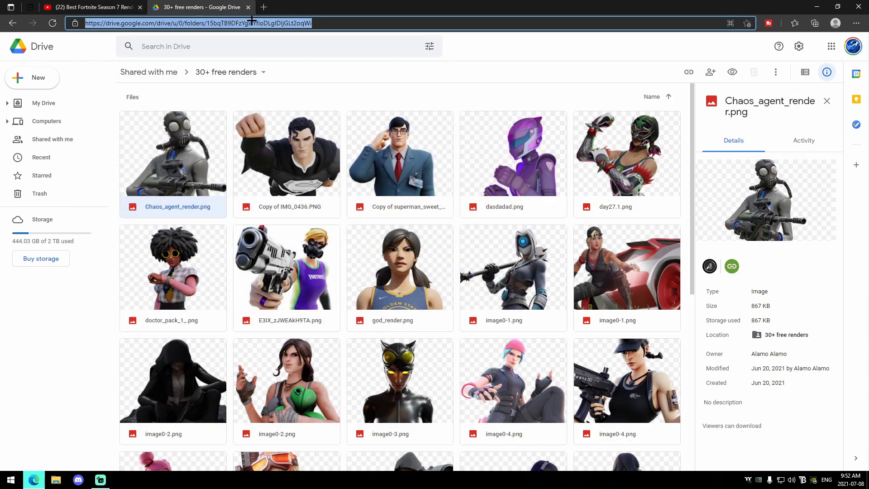
pyautogui.write('google.ca')
pyautogui.press('Return')
pyautogui.click(266, 21)
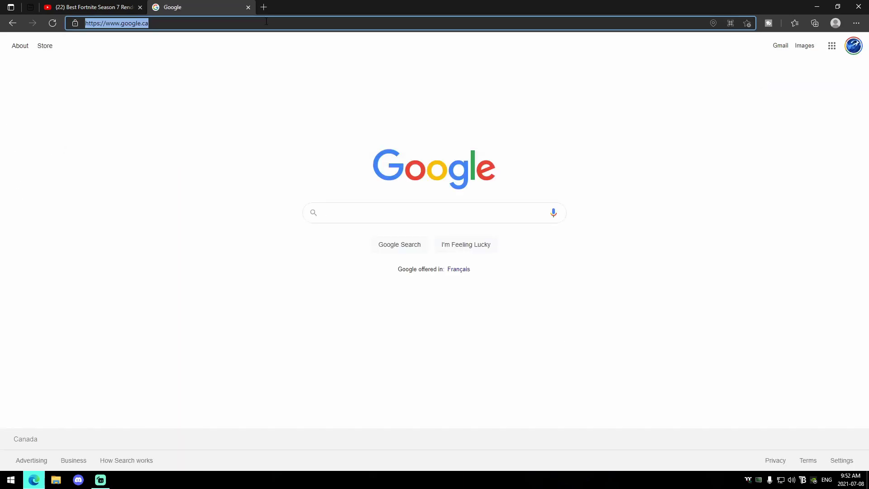
pyautogui.write('yo')
pyautogui.press('Return')
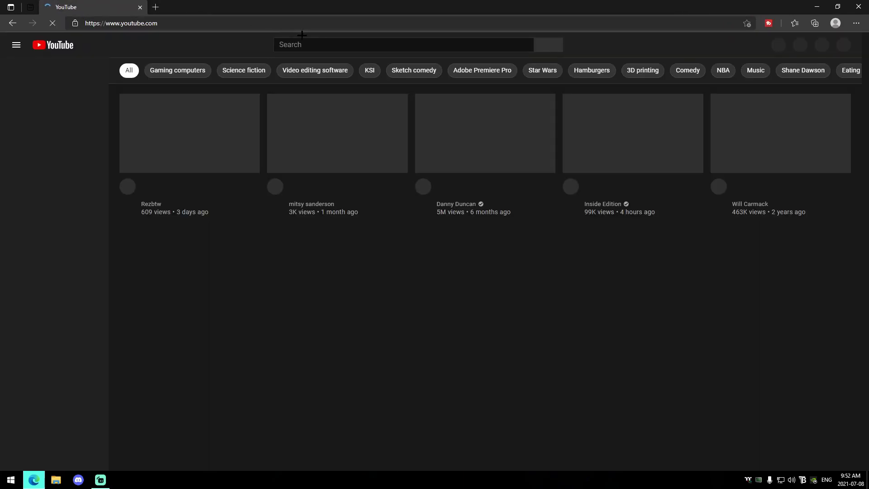
pyautogui.write('fortnite ')
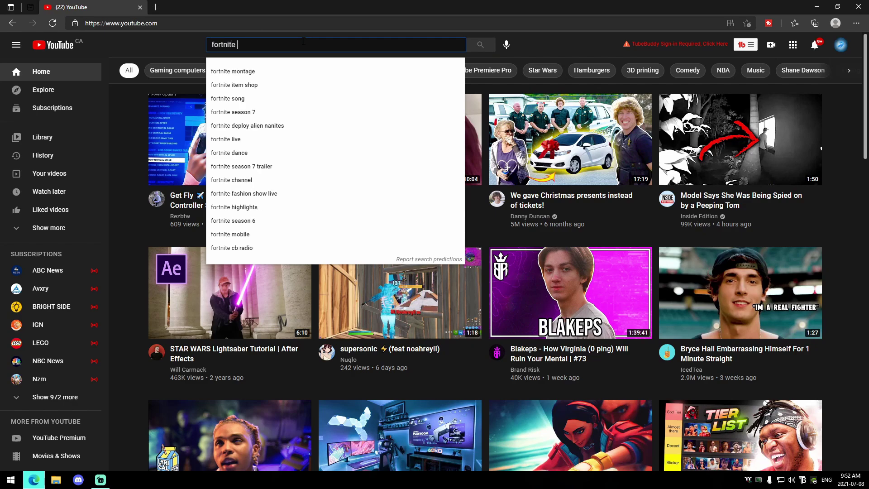
pyautogui.write('gfx pack')
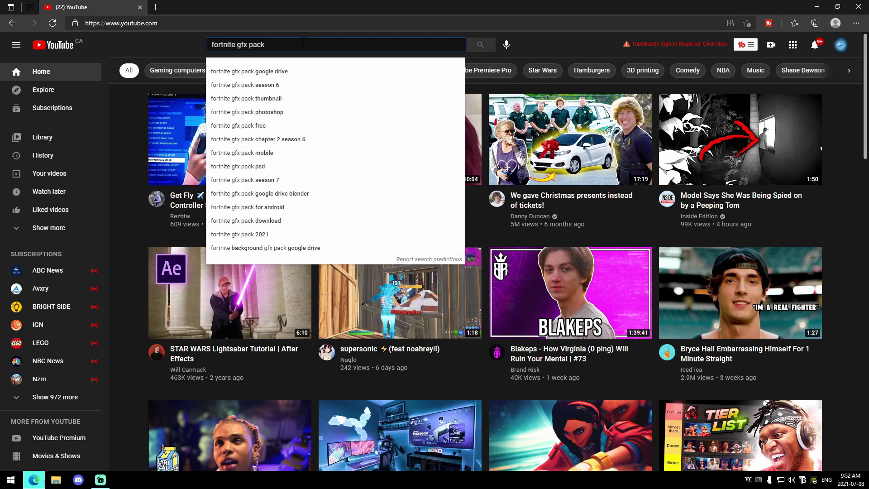
pyautogui.click(263, 71)
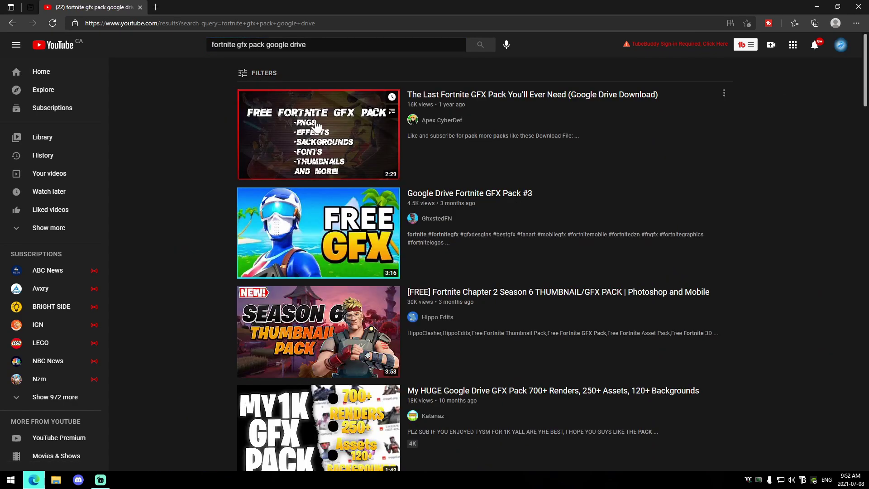
# Open "The Last Fortnite GFX Pack You'll Ever Need" video, follow its download link, and open the Backgrounds folder of Apex's GFX pack.
pyautogui.click(342, 137)
pyautogui.scroll(-7, 106, 184)
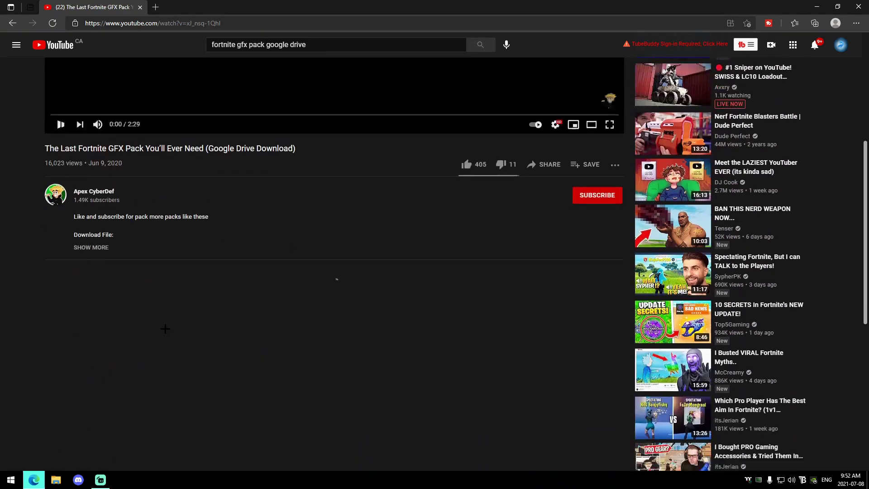
pyautogui.click(92, 180)
pyautogui.click(136, 176)
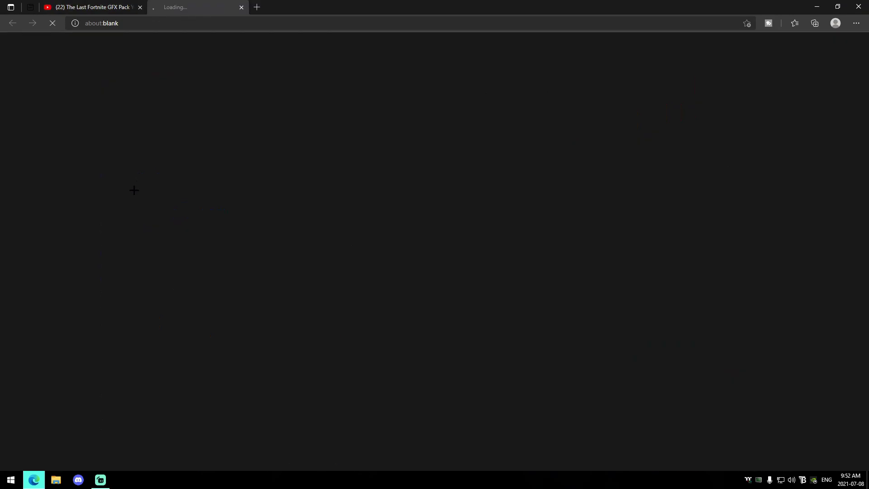
pyautogui.doubleClick(166, 124)
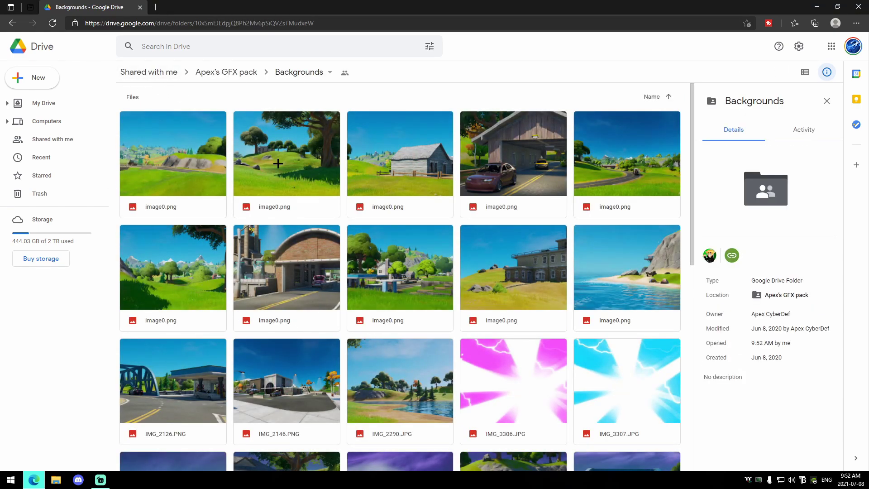
# Download the image0.png background showing the curved road and save it in the Thumbnail folder.
pyautogui.doubleClick(621, 180)
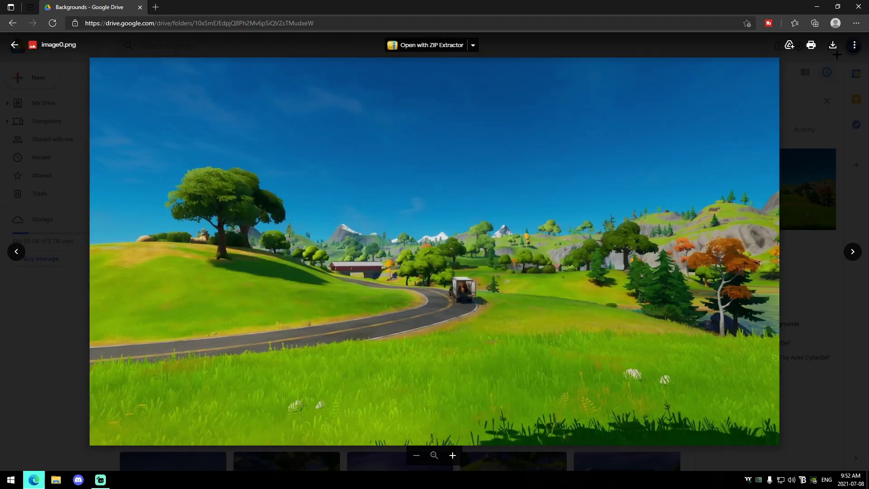
pyautogui.click(833, 46)
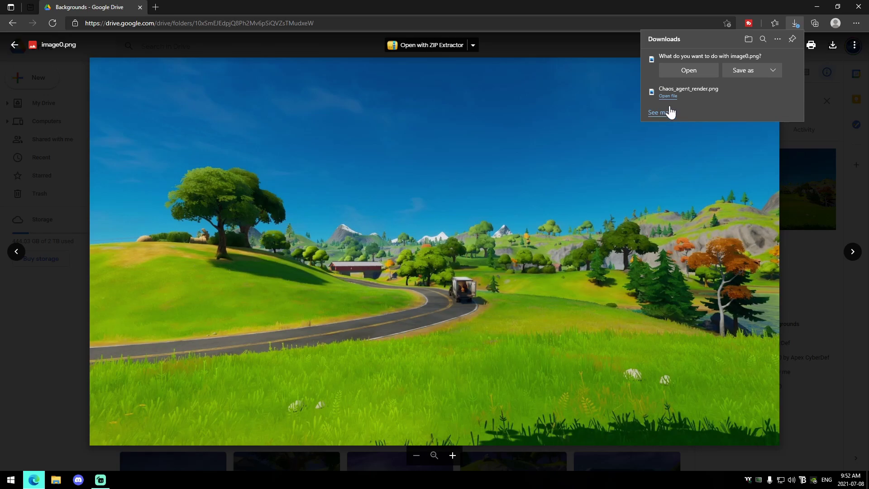
pyautogui.click(743, 71)
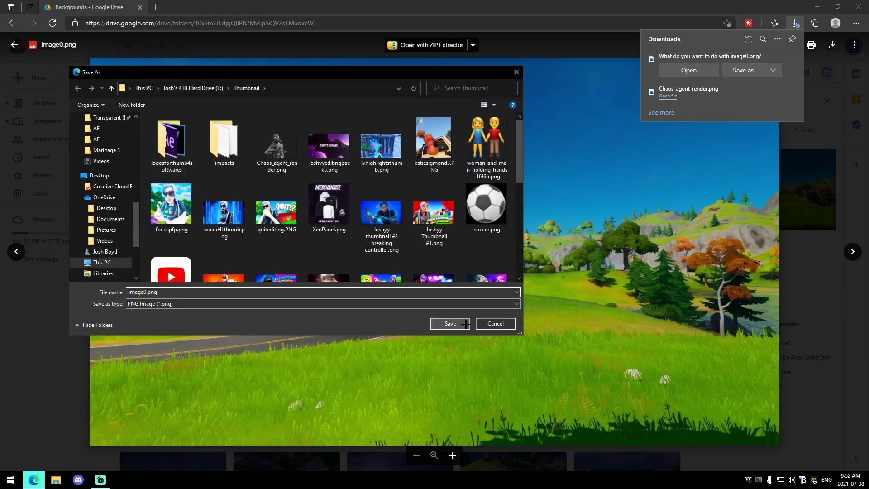
pyautogui.click(450, 323)
pyautogui.press('Escape')
pyautogui.scroll(-6, 439, 339)
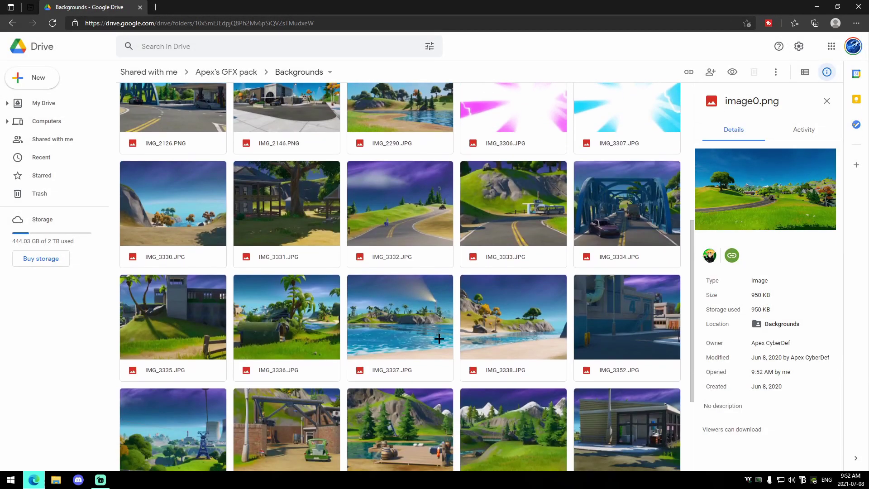
pyautogui.scroll(-3, 439, 339)
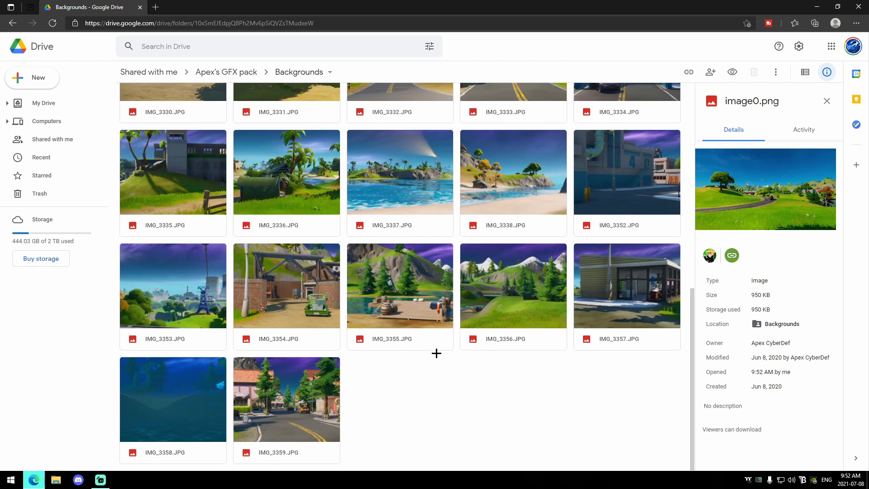
# Launch Adobe Photoshop CS6 and create a new blank document with a white background.
pyautogui.press('super+d')
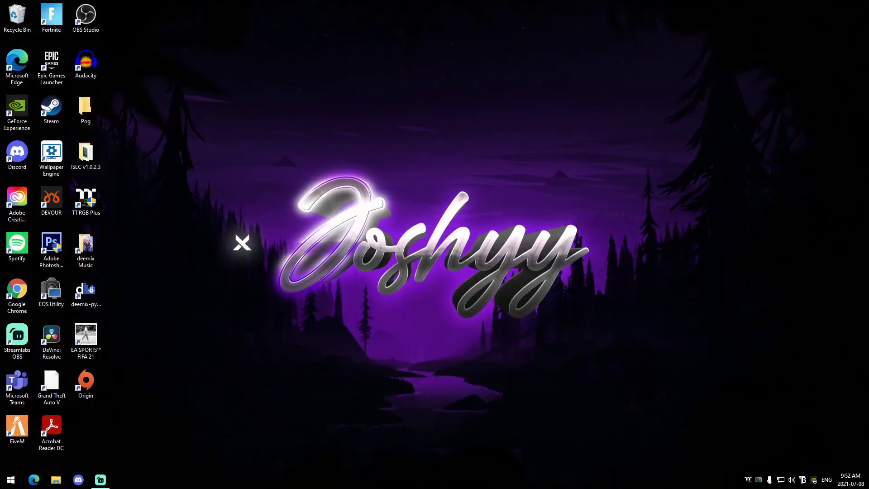
pyautogui.press('super+s')
pyautogui.write('photo')
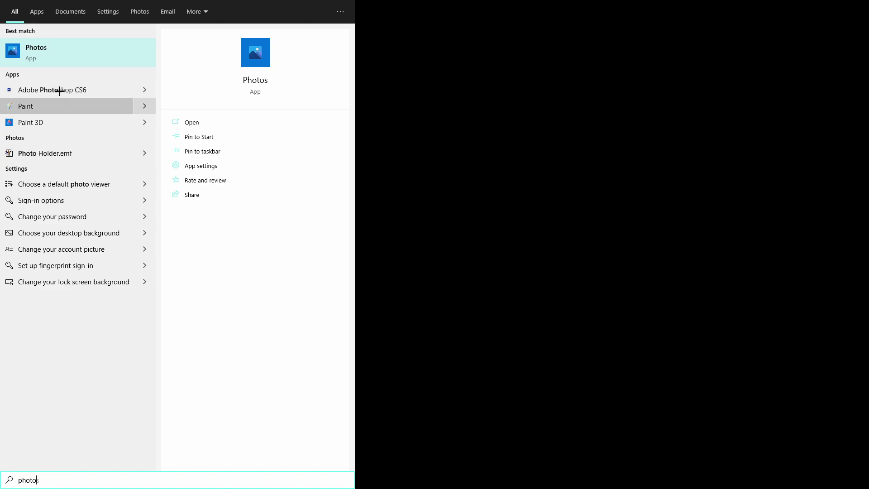
pyautogui.click(18, 74)
pyautogui.click(58, 89)
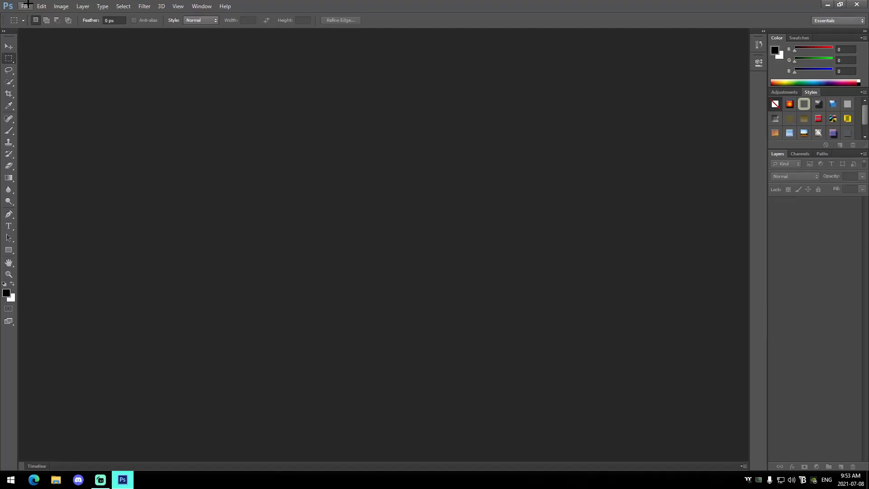
pyautogui.click(27, 5)
pyautogui.click(47, 16)
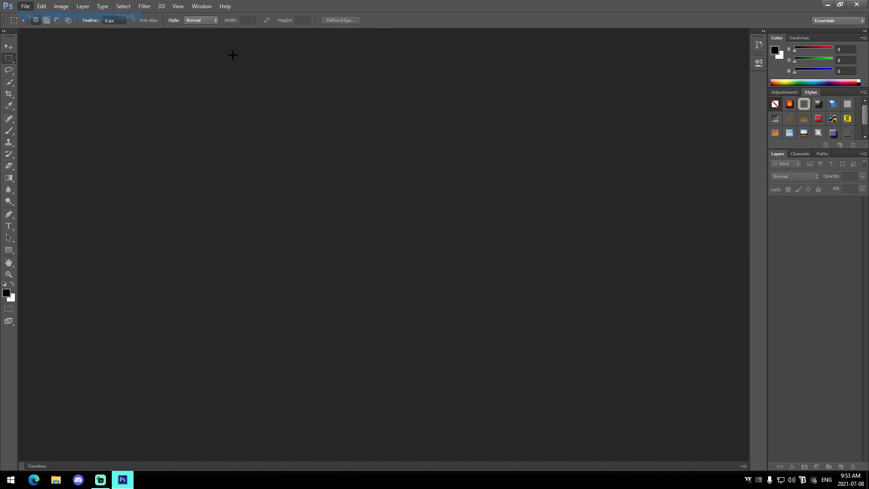
pyautogui.click(521, 122)
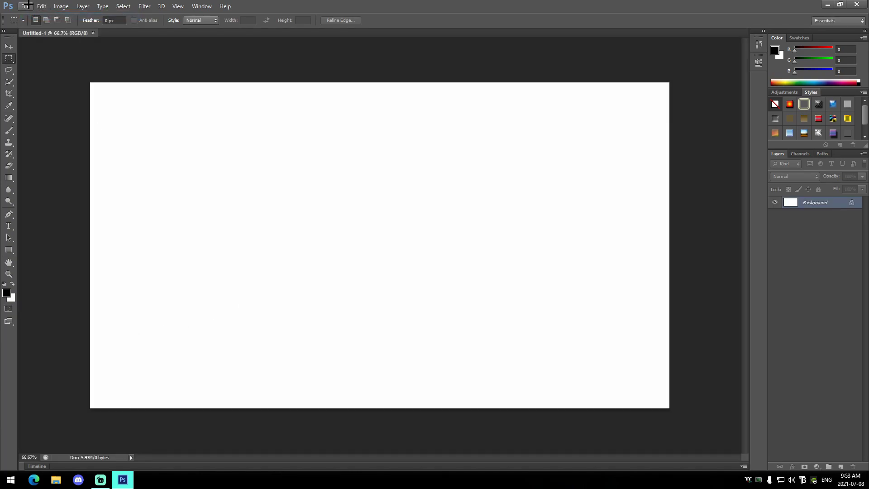
# Start placing a file, browse to the Thumbnail folder on the E: drive, and sort its files with the newest first.
pyautogui.click(27, 5)
pyautogui.click(32, 153)
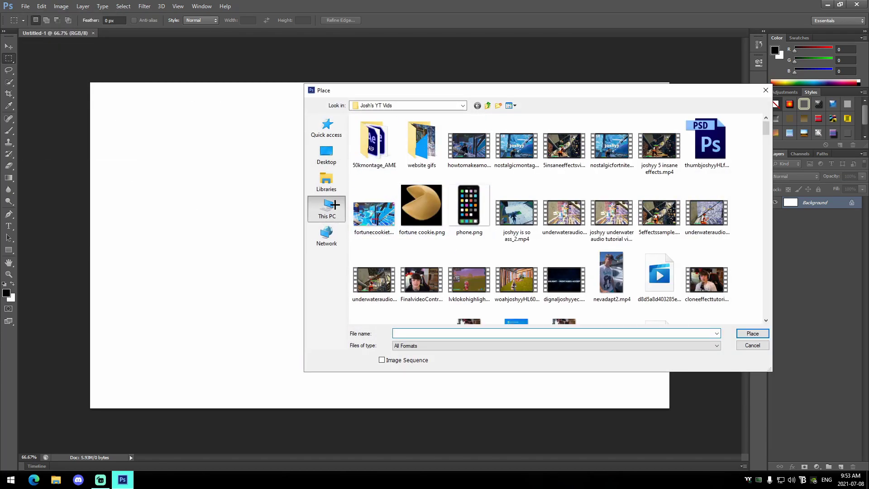
pyautogui.click(335, 205)
pyautogui.doubleClick(588, 193)
pyautogui.scroll(-15, 394, 247)
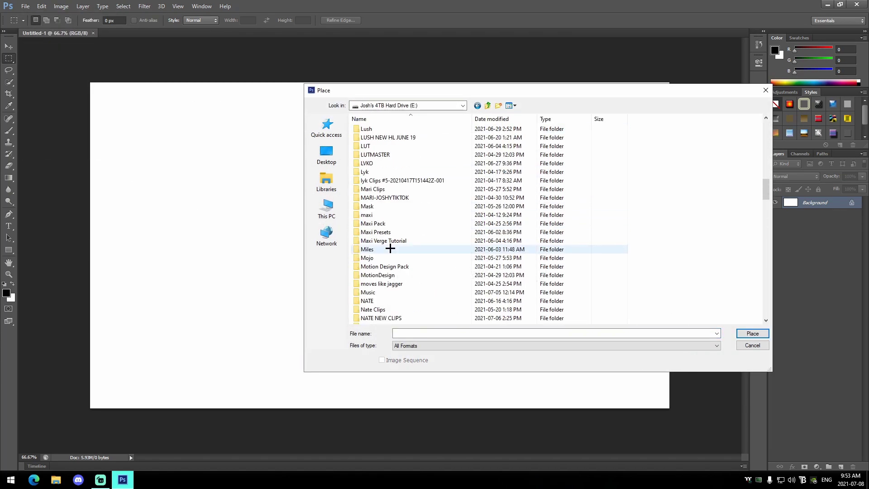
pyautogui.scroll(-10, 390, 248)
pyautogui.doubleClick(364, 281)
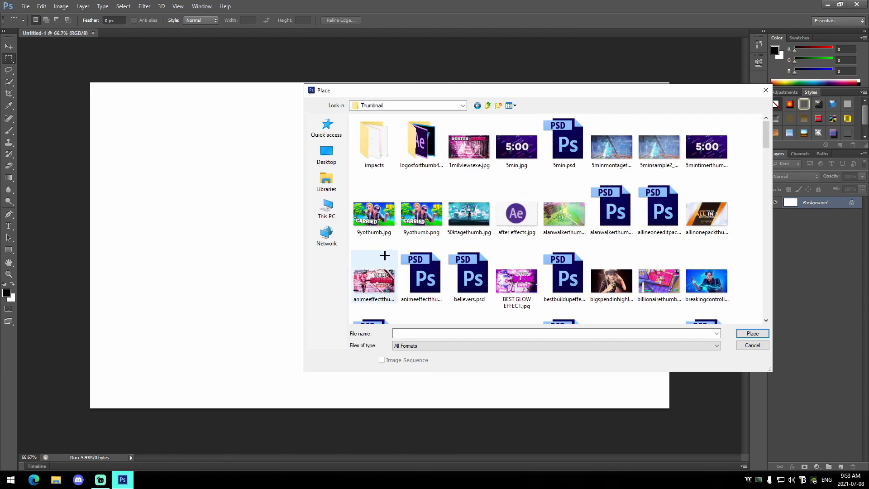
pyautogui.click(352, 190)
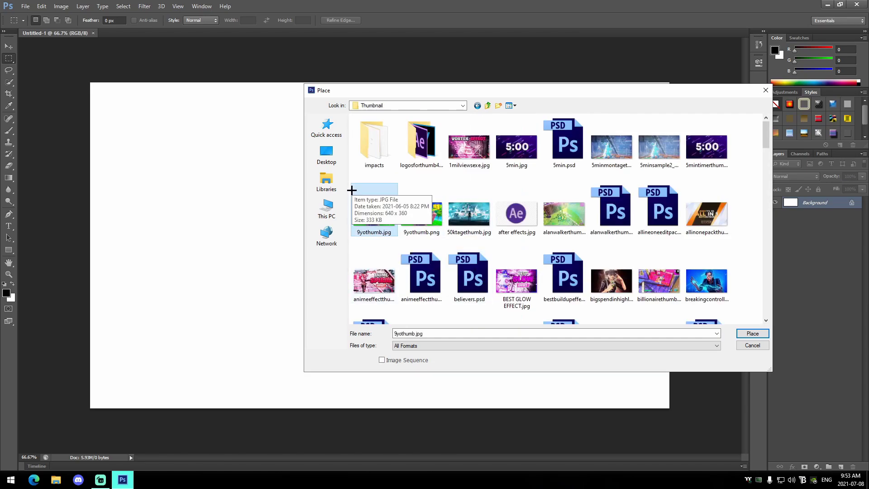
pyautogui.rightClick(355, 174)
pyautogui.moveTo(380, 195)
pyautogui.click(473, 205)
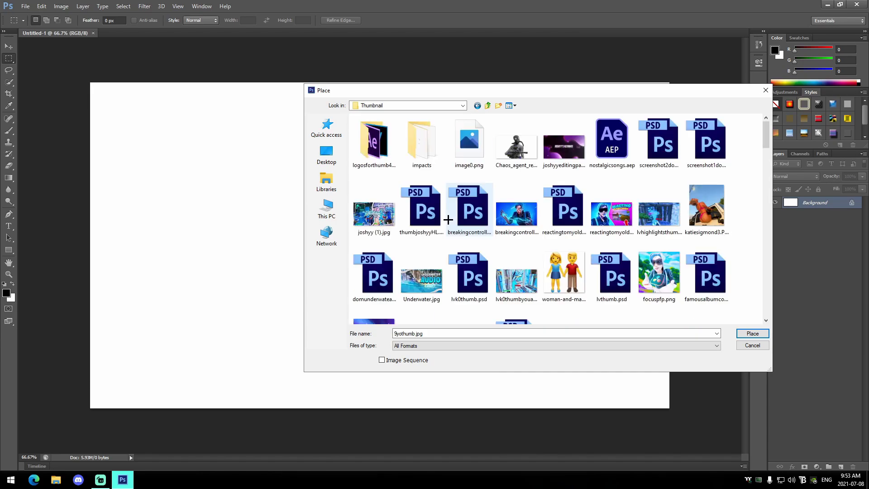
# Try to place image0.png from the Thumbnail folder into the document.
pyautogui.click(467, 141)
pyautogui.click(759, 333)
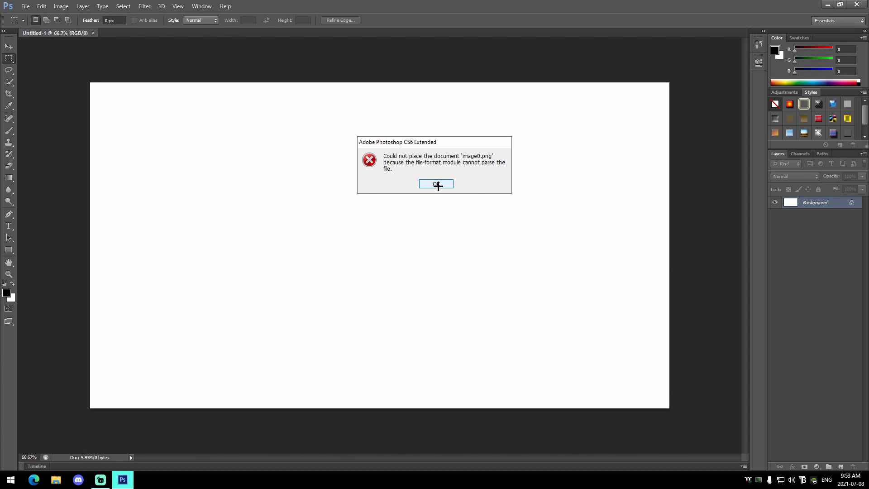
pyautogui.click(436, 184)
# Place Chaos_agent_render.png from the Thumbnail folder as a new layer in the document.
pyautogui.click(20, 5)
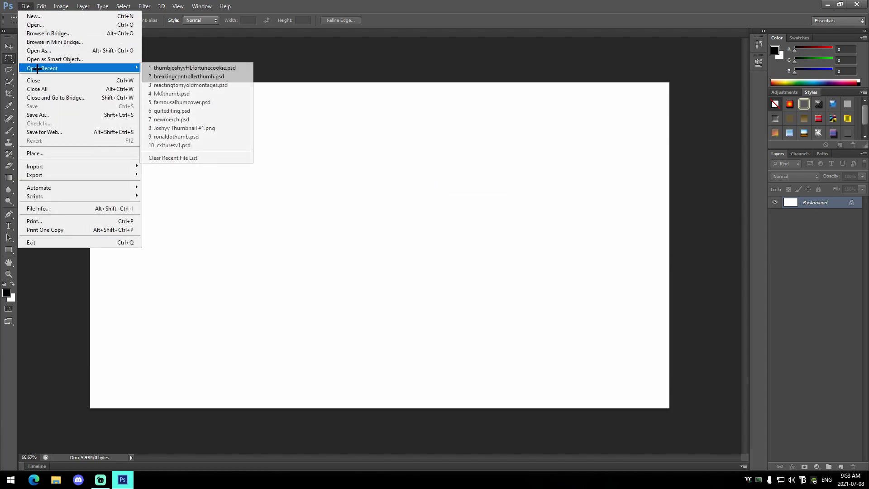
pyautogui.click(31, 152)
pyautogui.click(513, 145)
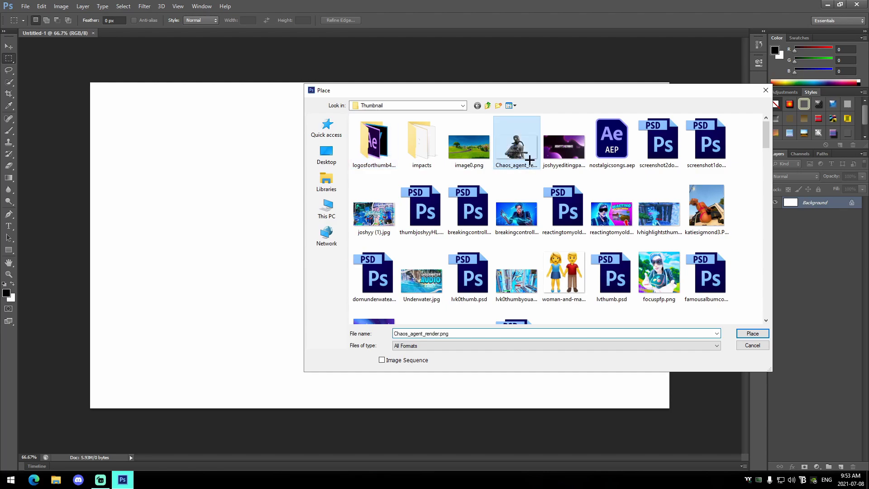
pyautogui.click(745, 334)
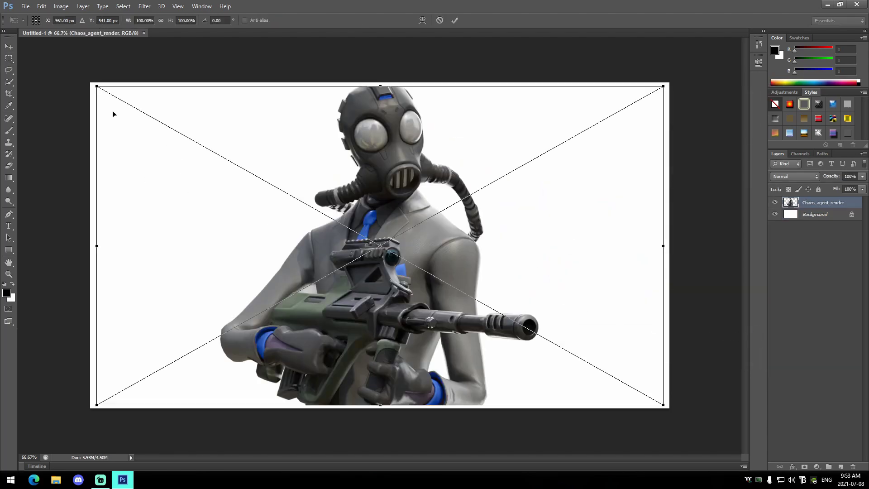
pyautogui.click(10, 47)
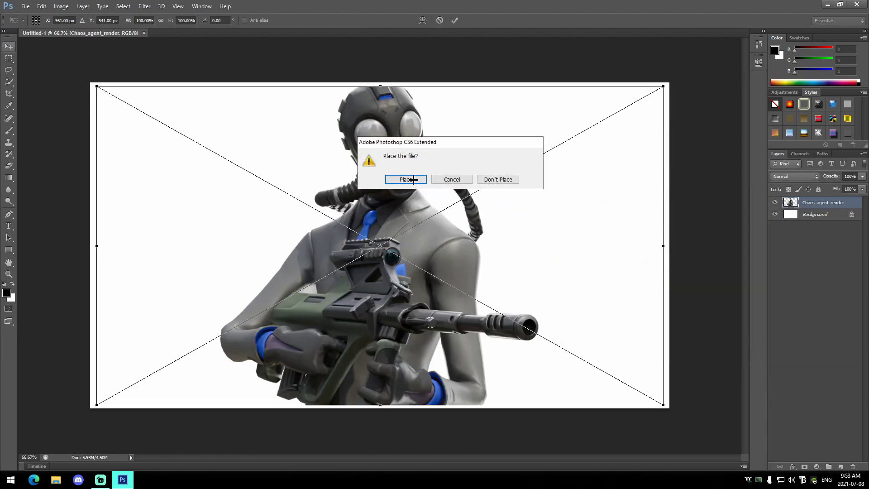
pyautogui.click(408, 180)
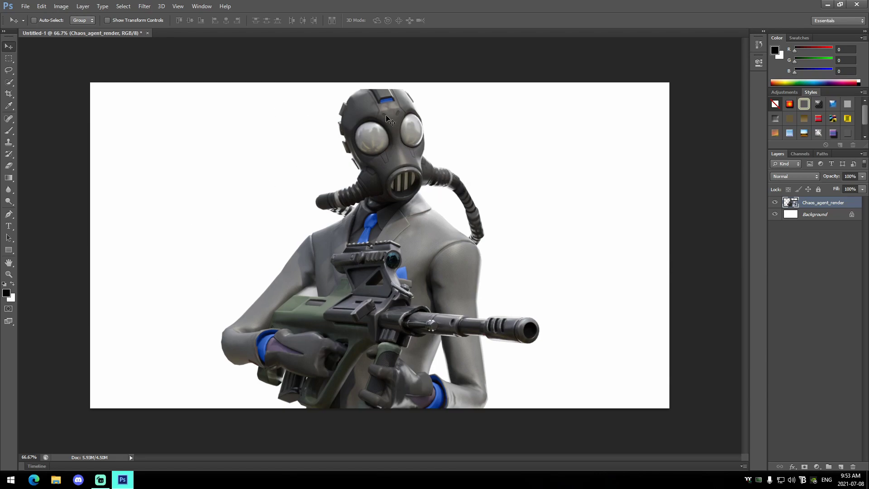
# Scale the Chaos agent render proportionally to about 103% with Free Transform so it spans the full canvas, and apply it.
pyautogui.click(41, 7)
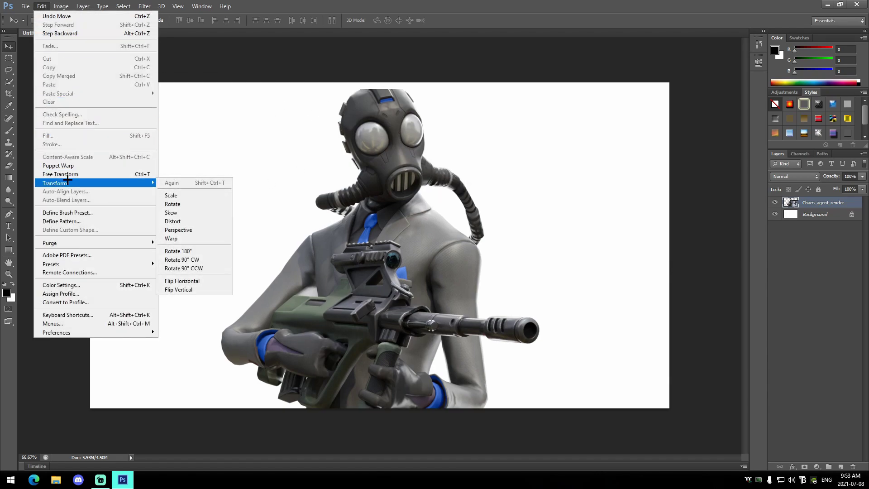
pyautogui.click(68, 175)
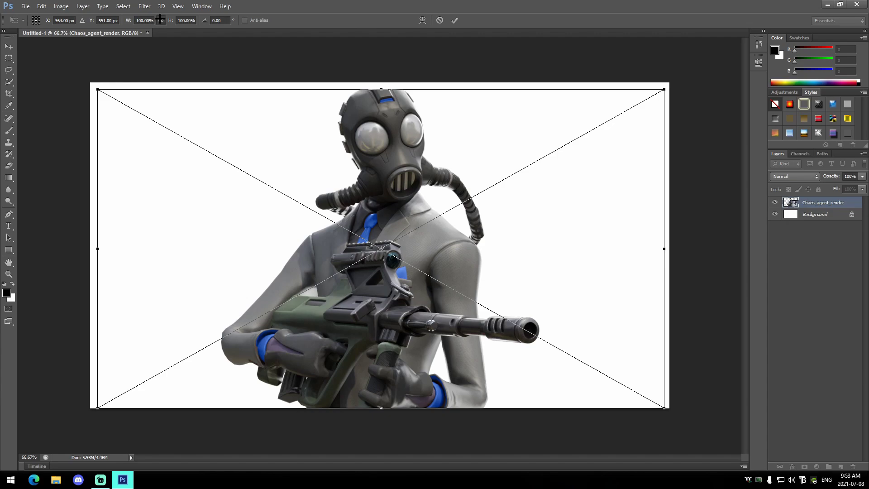
pyautogui.moveTo(666, 86); pyautogui.dragTo(681, 77)
pyautogui.moveTo(617, 120); pyautogui.dragTo(610, 120)
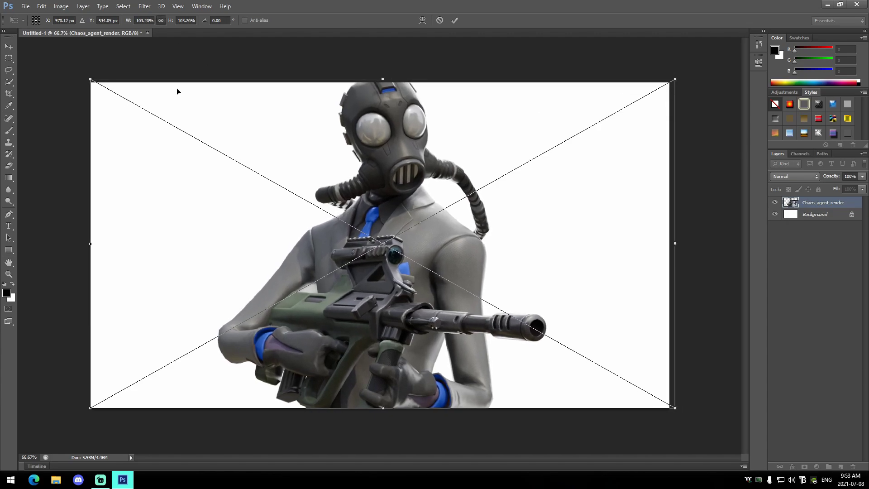
pyautogui.click(12, 44)
pyautogui.click(404, 179)
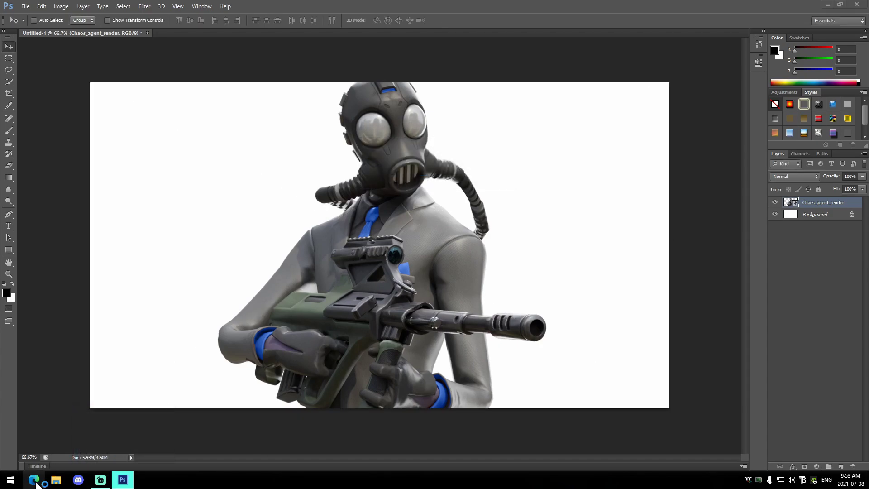
# Switch to Edge, reopen the "The Last Fortnite GFX Pack You'll Ever Need" video from history, and follow its download link to the Backgrounds folder.
pyautogui.click(34, 480)
pyautogui.click(856, 24)
pyautogui.press('Escape')
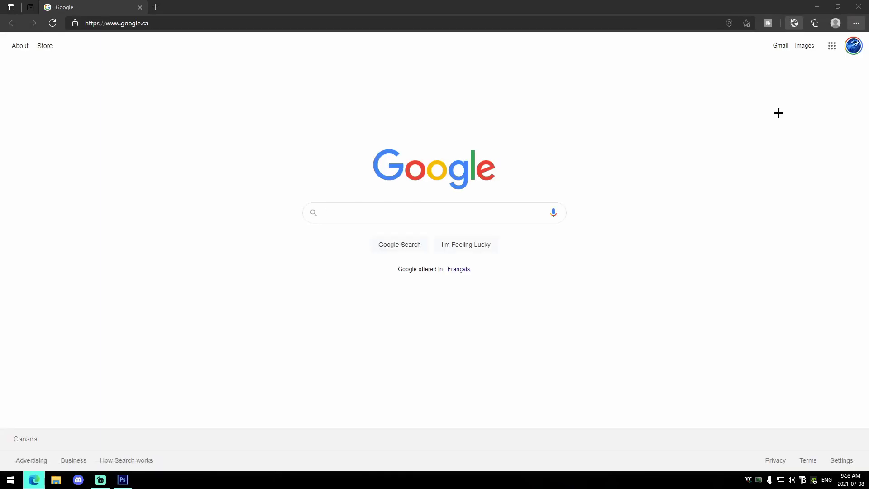
pyautogui.hotkey('ctrl', 'h')
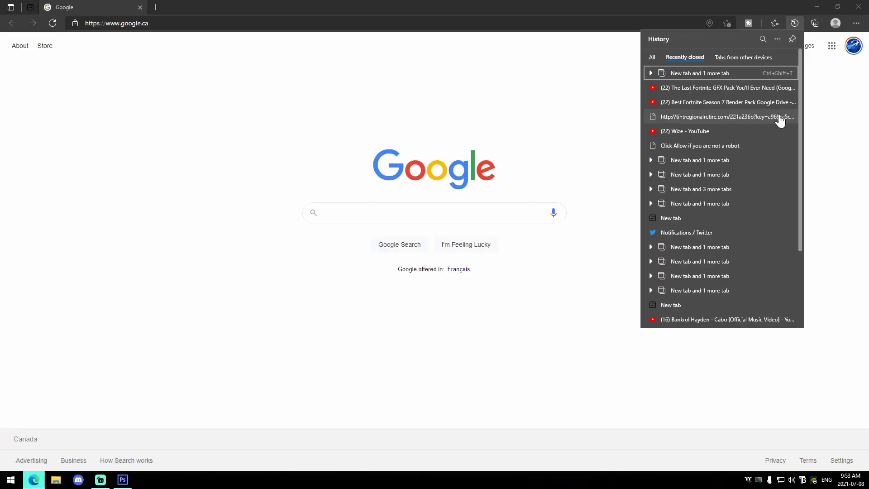
pyautogui.click(715, 88)
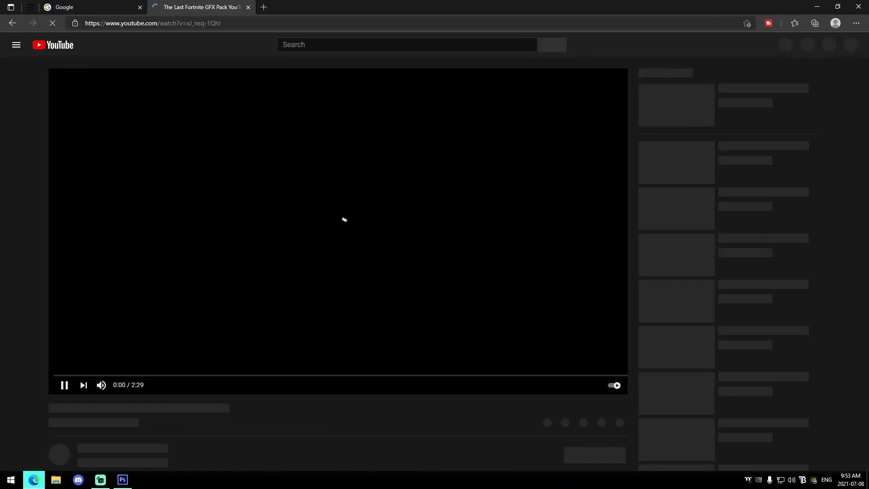
pyautogui.scroll(-3, 122, 312)
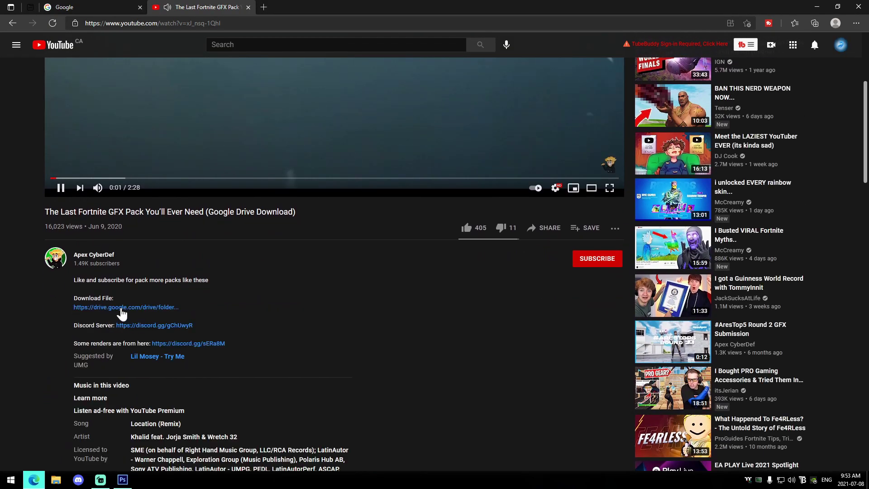
pyautogui.click(122, 308)
pyautogui.click(170, 122)
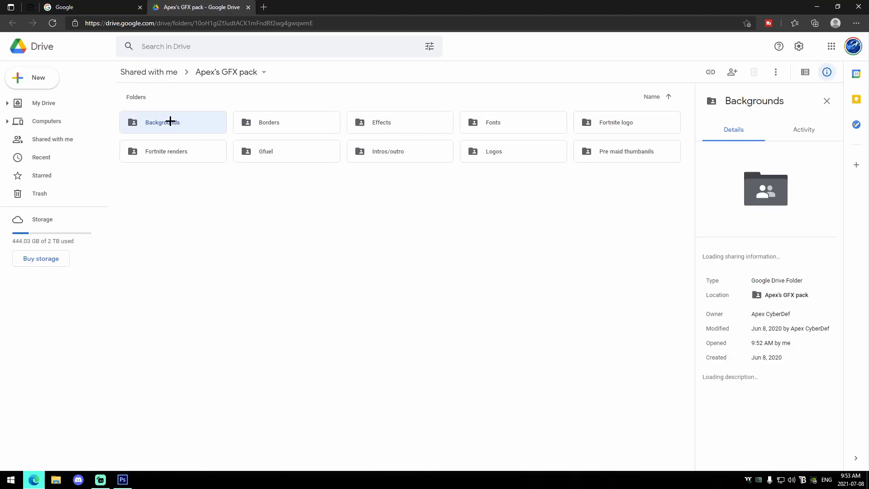
pyautogui.doubleClick(170, 121)
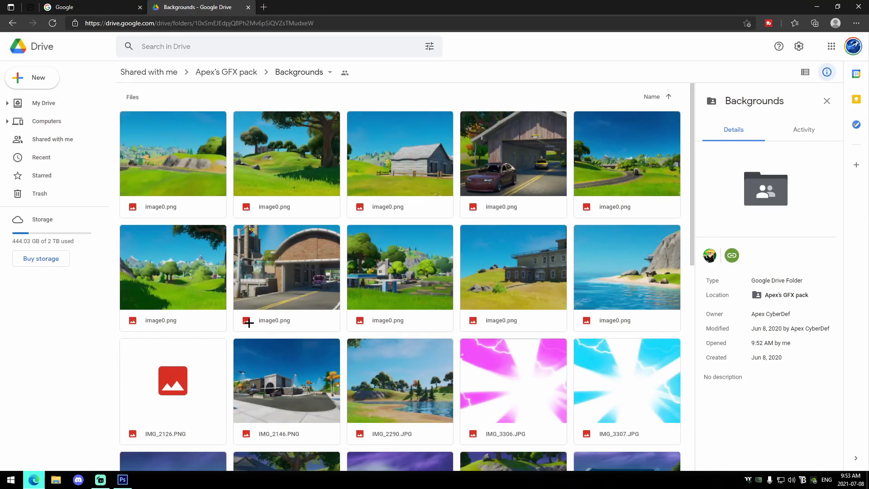
# Download IMG_3356.JPG, the background with snowy mountains and a purple sky, and save it.
pyautogui.scroll(-4, 248, 322)
pyautogui.scroll(-5, 396, 352)
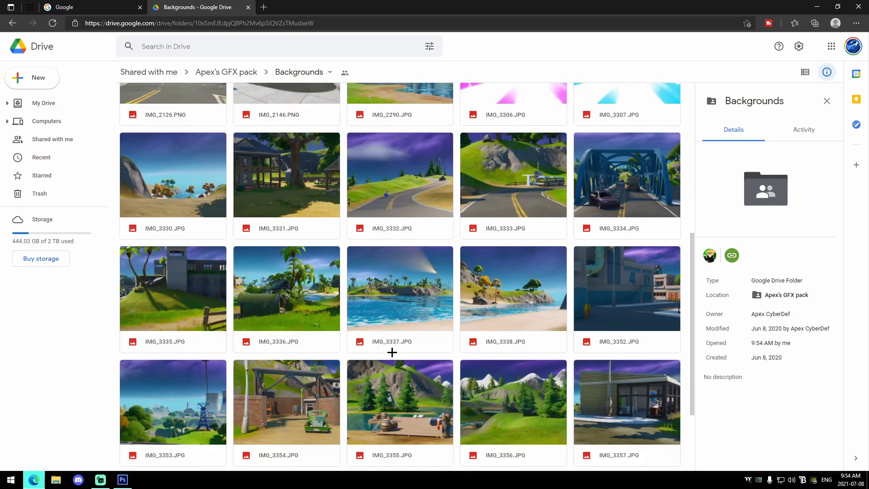
pyautogui.doubleClick(537, 346)
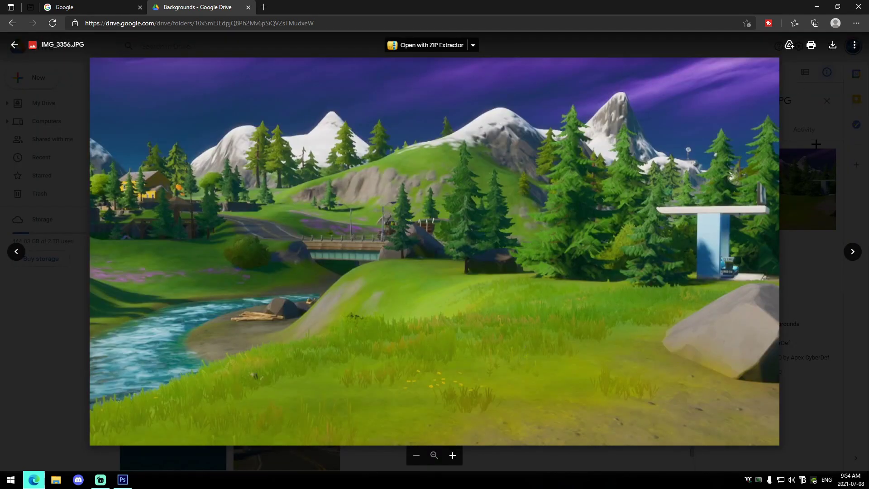
pyautogui.click(832, 45)
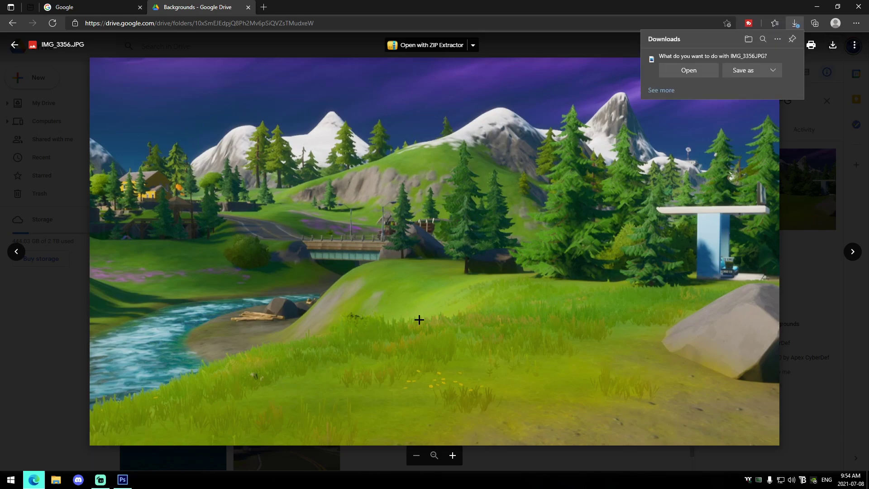
pyautogui.click(739, 75)
pyautogui.press('Return')
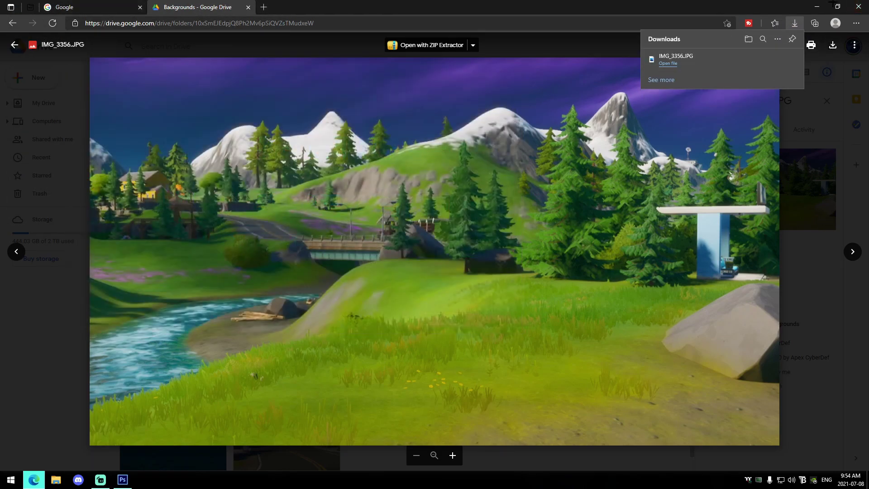
# Switch to Photoshop, place IMG_3356.JPG from the Thumbnail folder at full canvas size, and move its layer beneath the Chaos agent render.
pyautogui.click(817, 6)
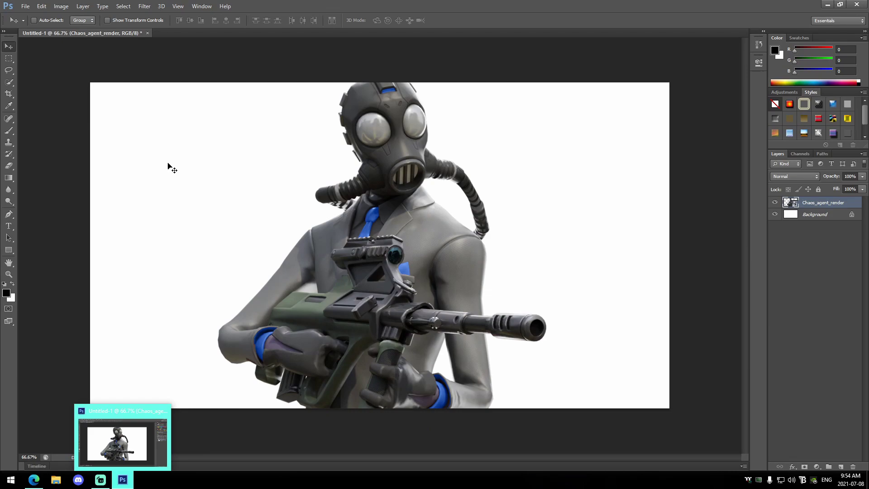
pyautogui.click(25, 7)
pyautogui.click(41, 151)
pyautogui.click(469, 146)
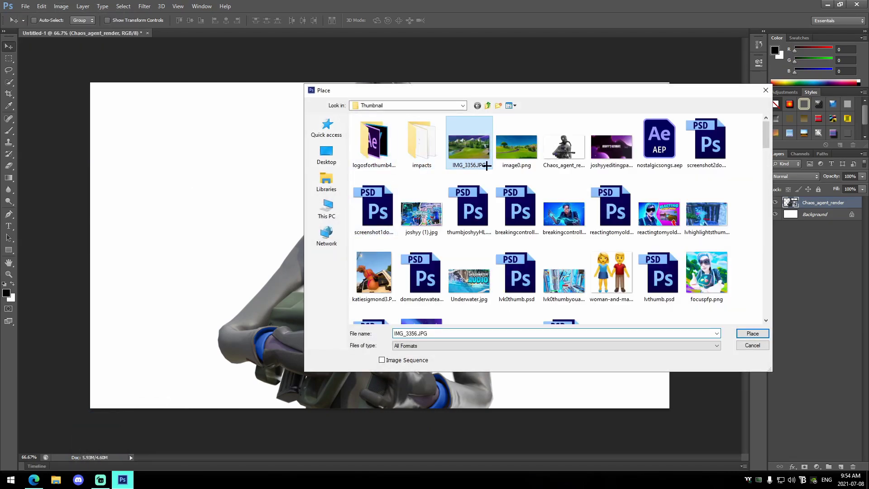
pyautogui.click(752, 333)
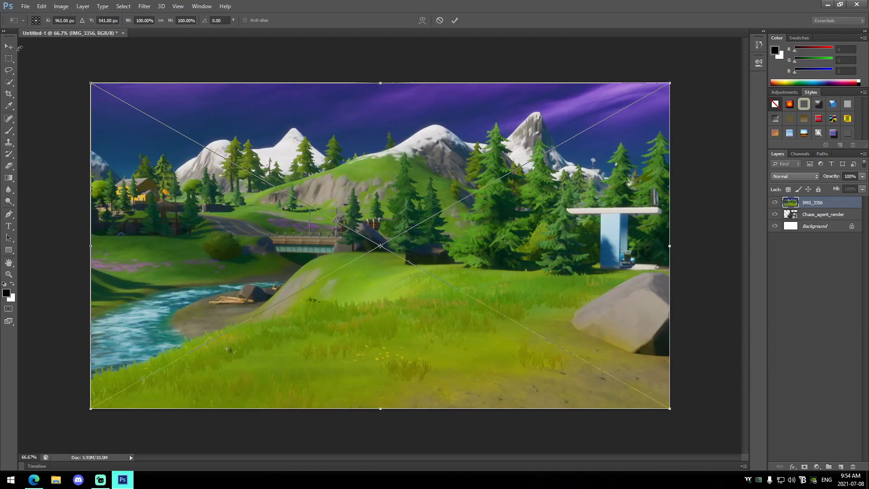
pyautogui.click(9, 46)
pyautogui.click(402, 177)
pyautogui.moveTo(400, 189); pyautogui.dragTo(400, 189)
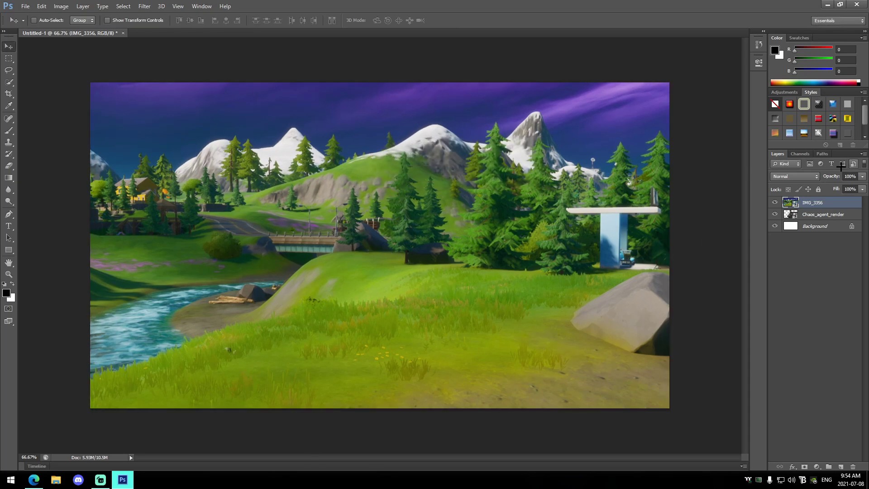
pyautogui.moveTo(814, 204); pyautogui.dragTo(817, 222)
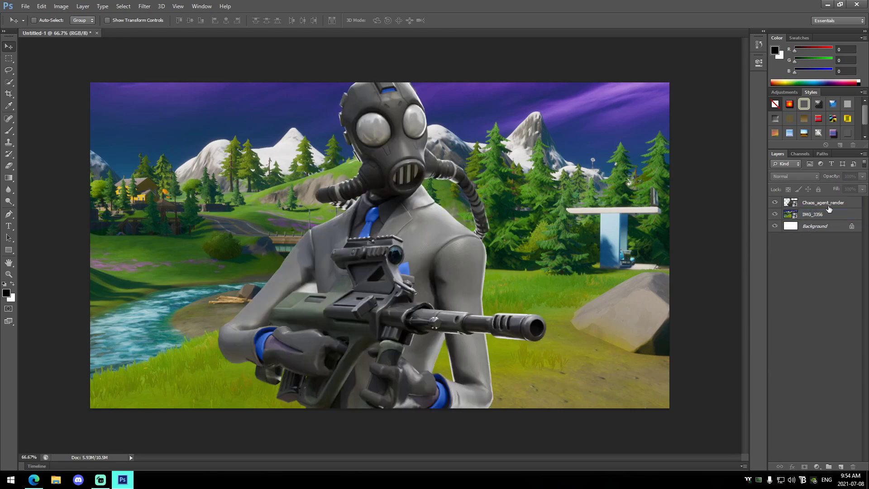
# Rasterize the IMG_3356 background image layer.
pyautogui.click(822, 215)
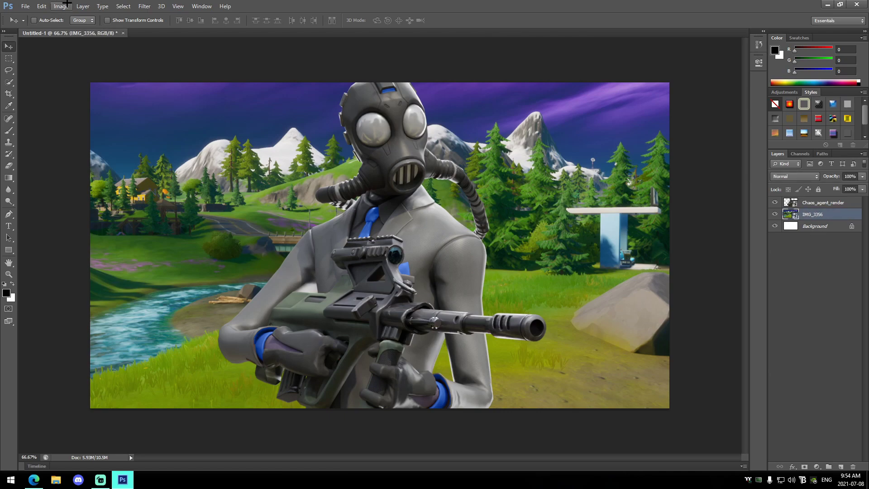
pyautogui.click(67, 4)
pyautogui.click(807, 229)
pyautogui.rightClick(807, 229)
pyautogui.click(721, 213)
# Apply Brightness/Contrast to the IMG_3356 layer with a brightness of 53 and reduced contrast.
pyautogui.click(64, 7)
pyautogui.moveTo(77, 18)
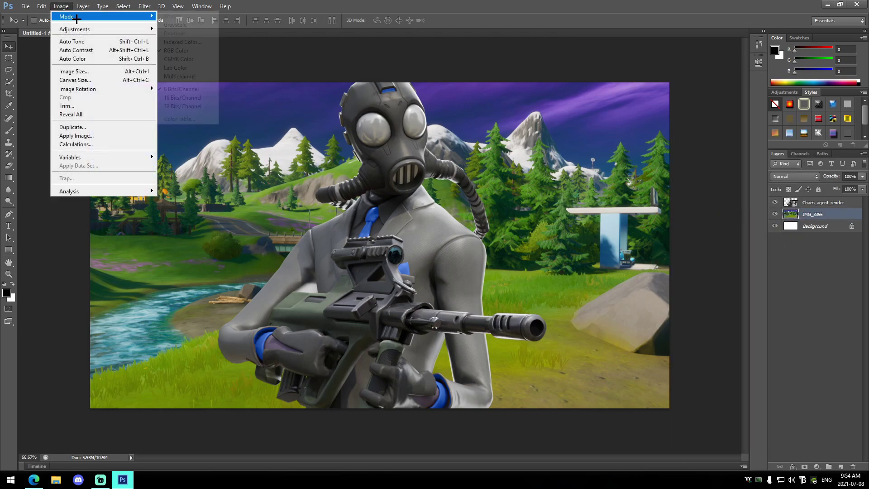
pyautogui.click(183, 29)
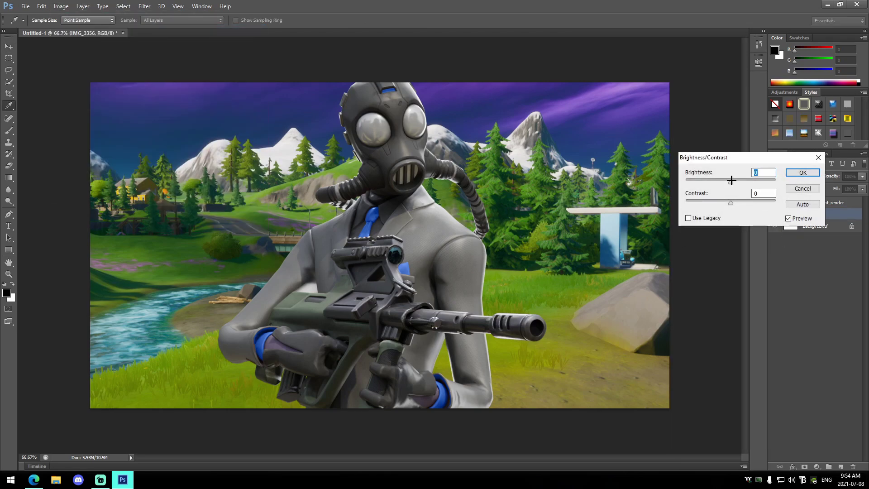
pyautogui.moveTo(731, 180); pyautogui.dragTo(675, 201)
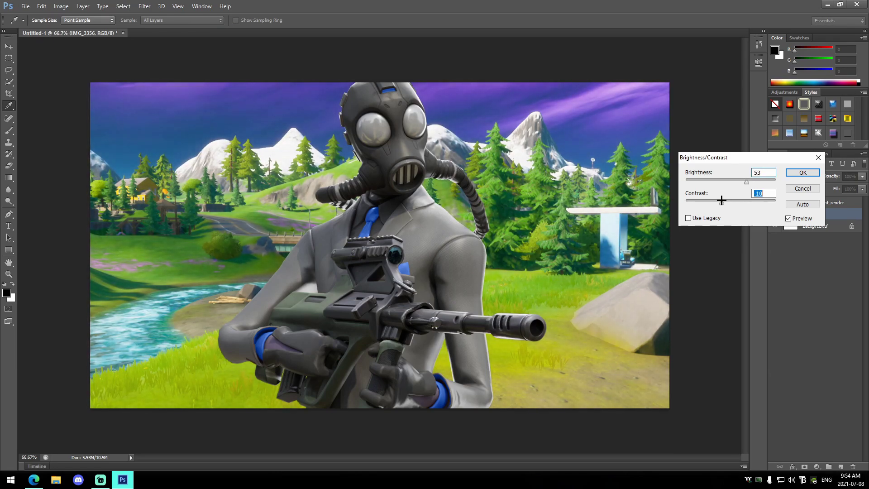
pyautogui.click(790, 172)
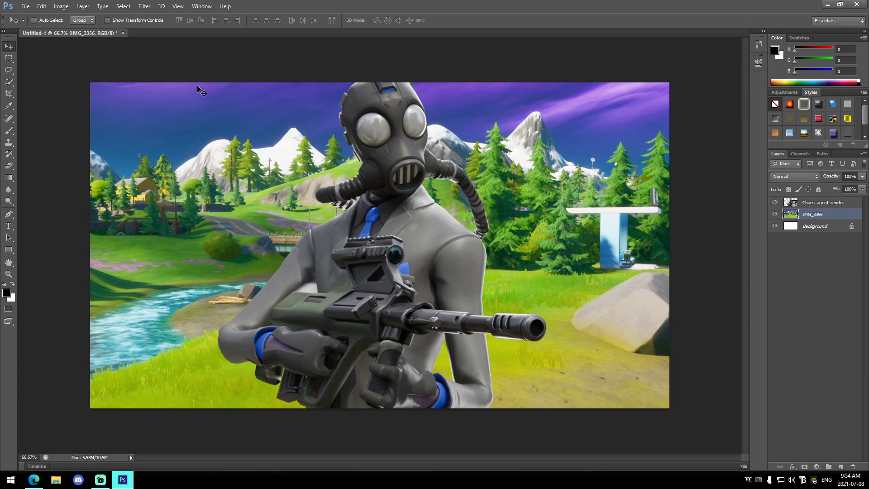
# Brighten the IMG_3356 layer with Curves by raising an RGB point at input 167 to output 189.
pyautogui.click(57, 5)
pyautogui.moveTo(73, 27)
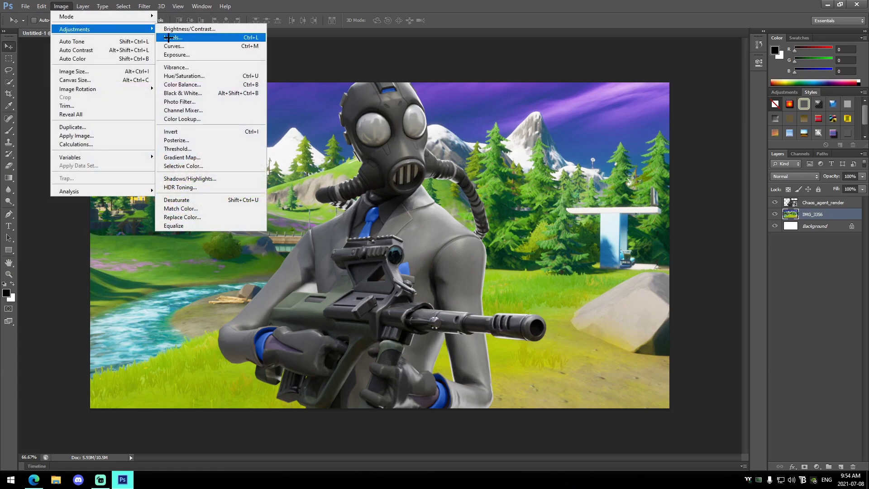
pyautogui.click(167, 46)
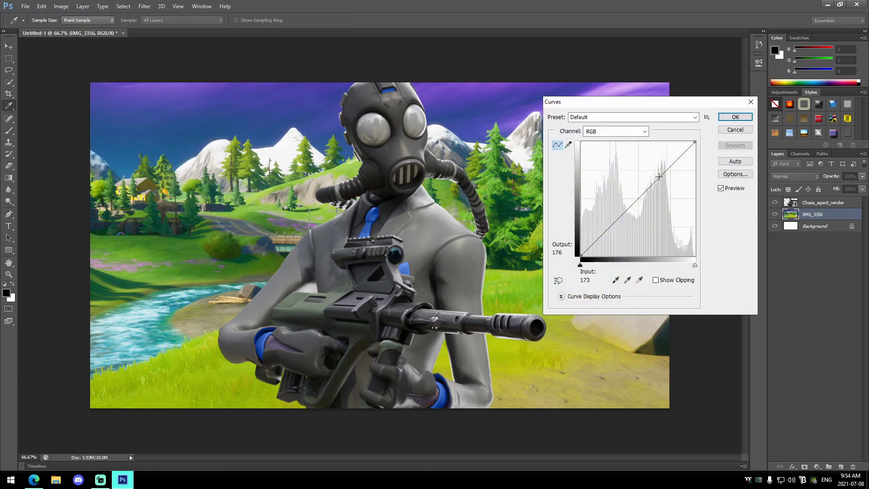
pyautogui.moveTo(659, 176)
pyautogui.mouseDown()
pyautogui.moveTo(639, 149)
pyautogui.moveTo(655, 171)
pyautogui.mouseUp()
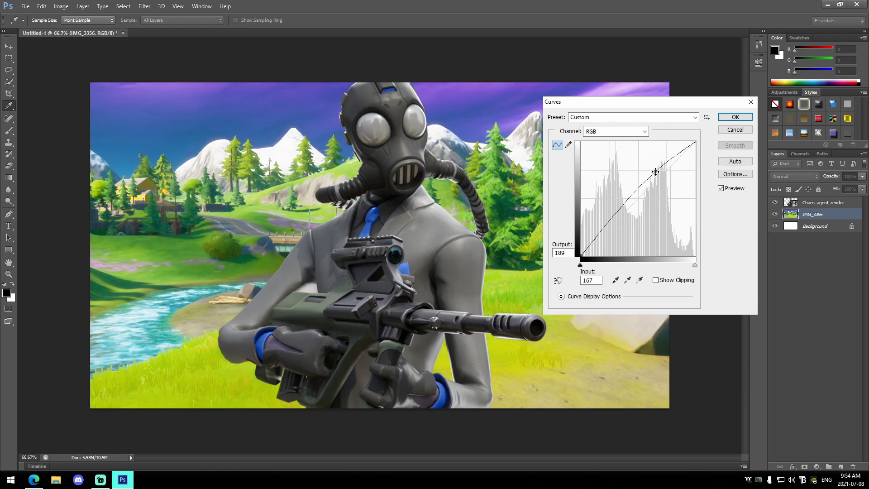
pyautogui.click(729, 117)
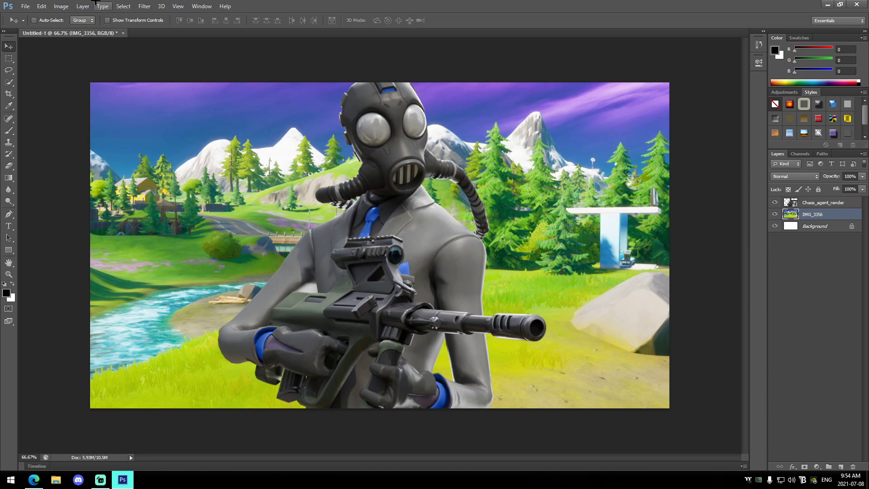
# Shift the IMG_3356 layer's hue to +10 with the Hue/Saturation adjustment.
pyautogui.click(61, 6)
pyautogui.moveTo(68, 27)
pyautogui.click(181, 75)
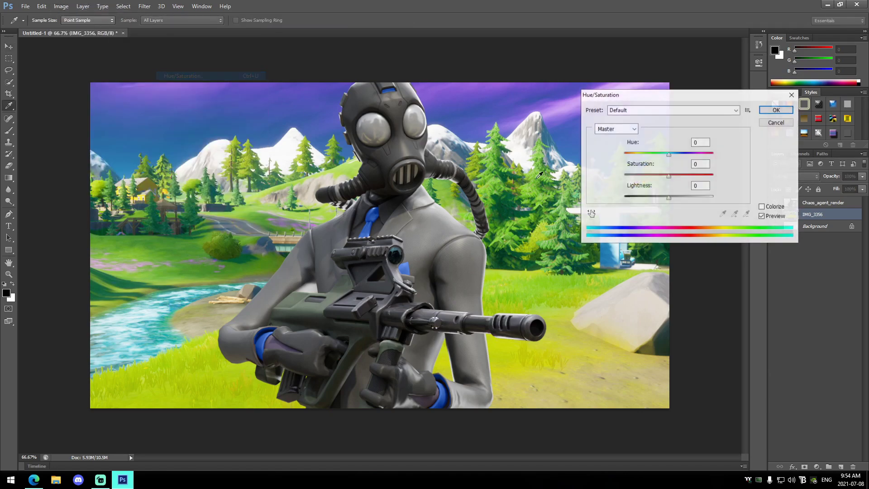
pyautogui.moveTo(671, 154); pyautogui.dragTo(674, 154)
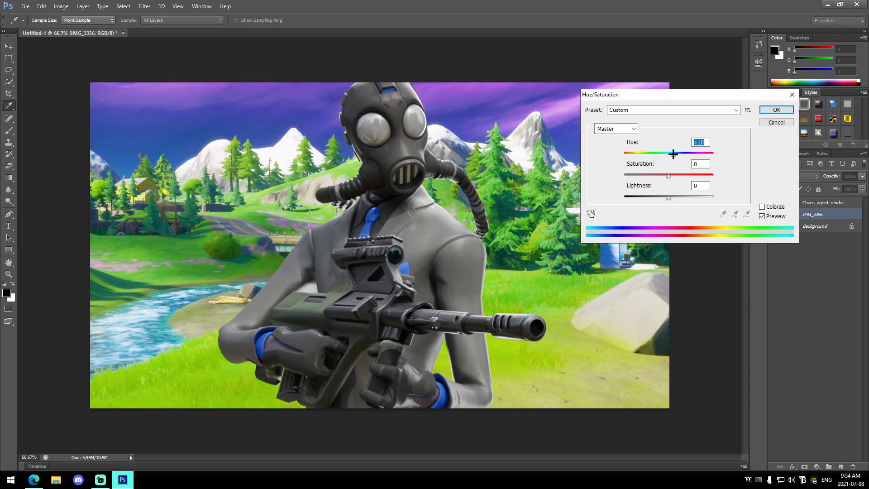
pyautogui.click(777, 110)
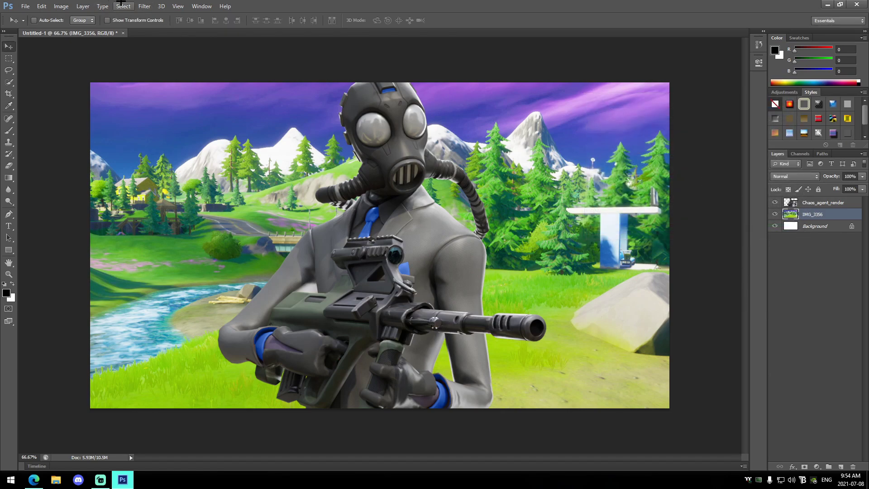
# Apply a Gaussian Blur to the IMG_3356 layer to soften the scenery behind the character.
pyautogui.click(145, 5)
pyautogui.moveTo(181, 63)
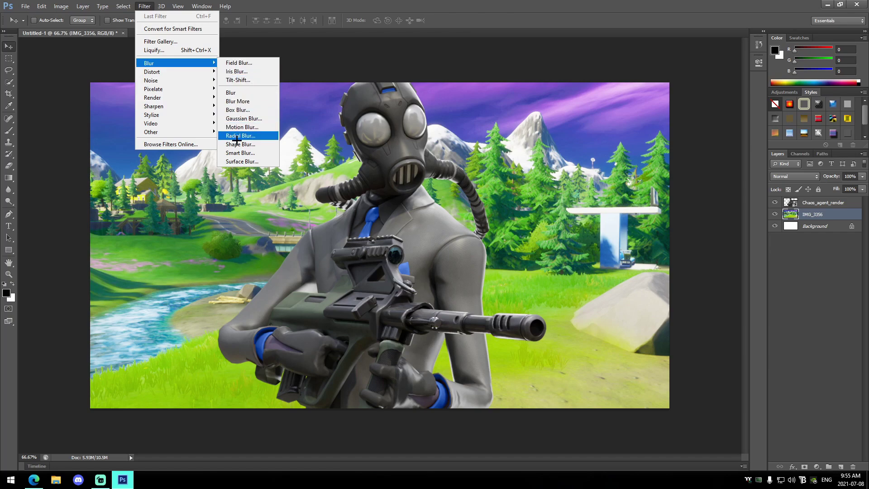
pyautogui.click(243, 118)
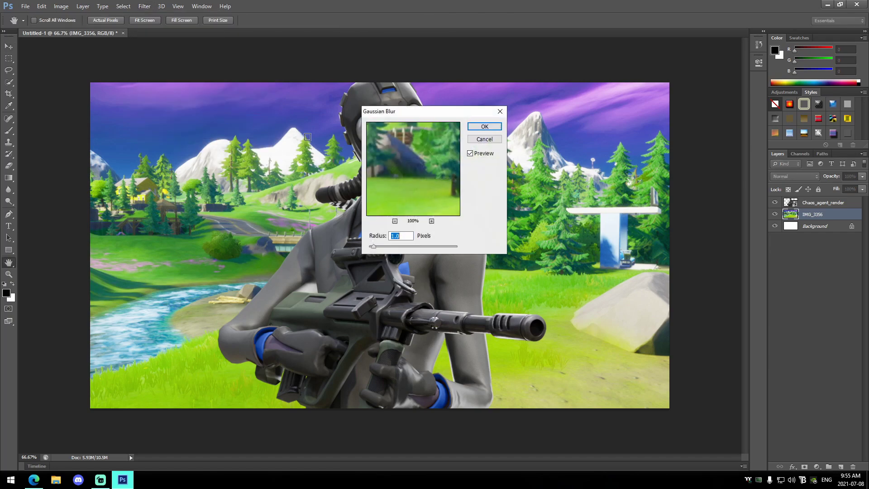
pyautogui.click(481, 127)
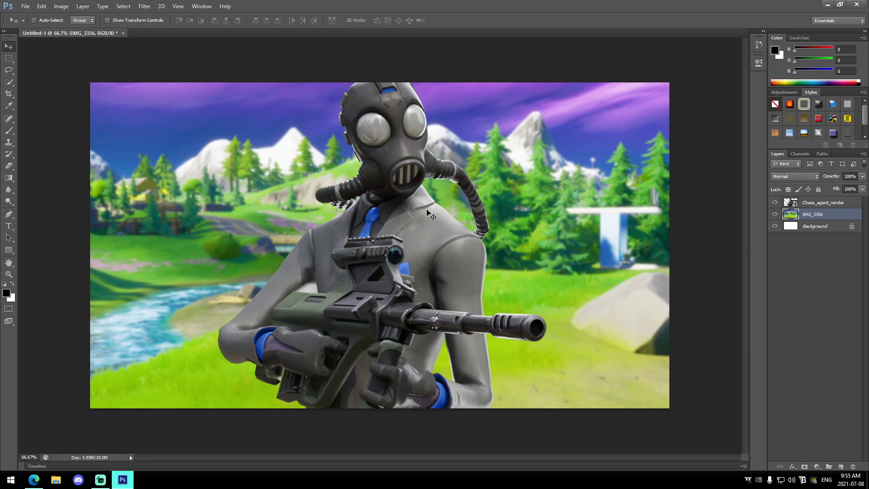
# Add an Outer Glow layer style to the Chaos agent render and set the glow colour to white.
pyautogui.click(824, 203)
pyautogui.rightClick(830, 202)
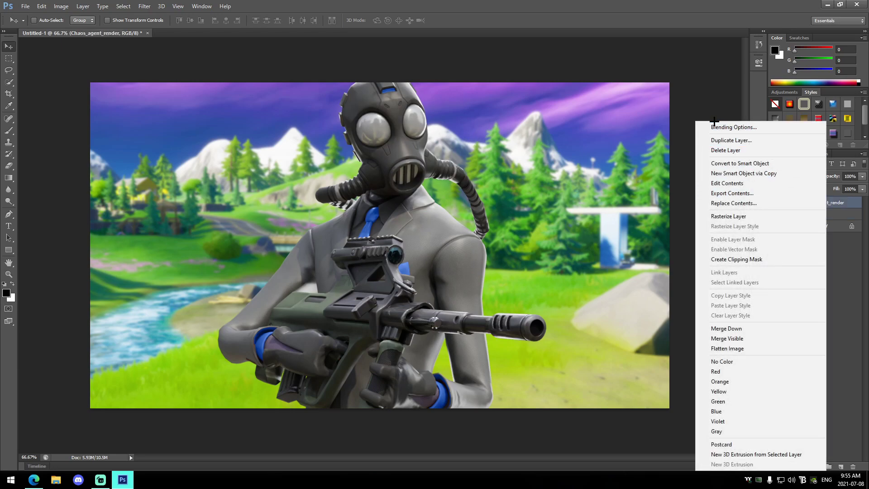
pyautogui.click(715, 127)
pyautogui.moveTo(393, 77); pyautogui.dragTo(710, 113)
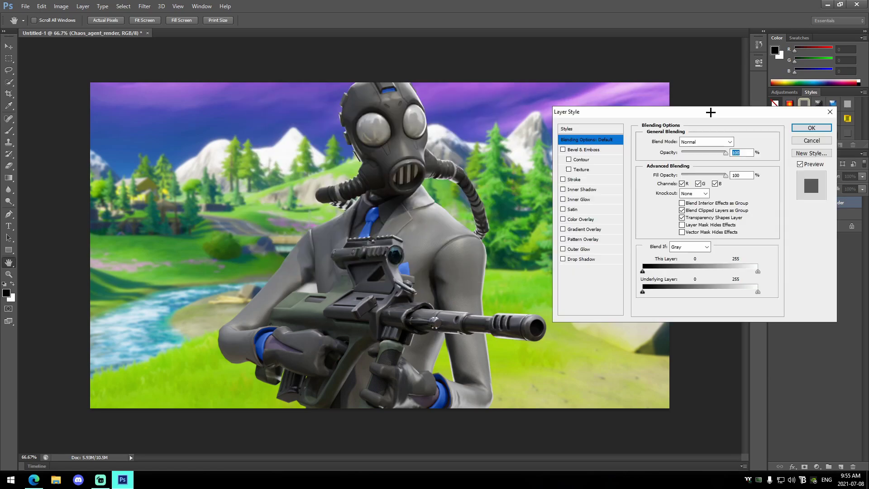
pyautogui.click(563, 250)
pyautogui.click(577, 249)
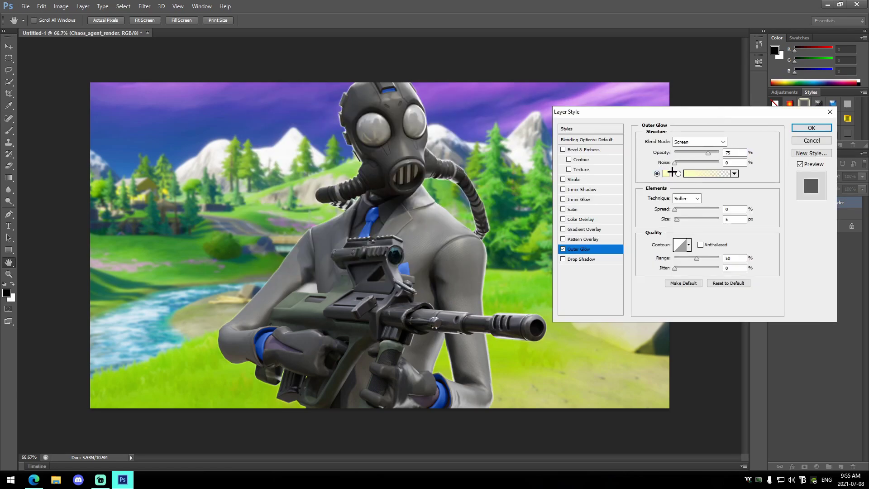
pyautogui.click(665, 174)
pyautogui.click(316, 129)
pyautogui.click(526, 123)
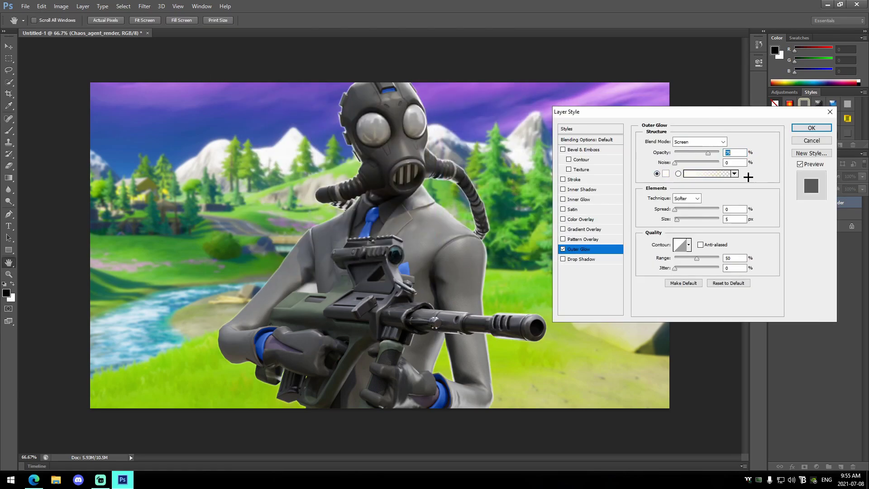
# Raise the outer glow's opacity to the maximum, increase its size slightly, and apply the layer style.
pyautogui.moveTo(714, 154); pyautogui.dragTo(787, 157)
pyautogui.moveTo(675, 219); pyautogui.dragTo(679, 219)
pyautogui.click(811, 128)
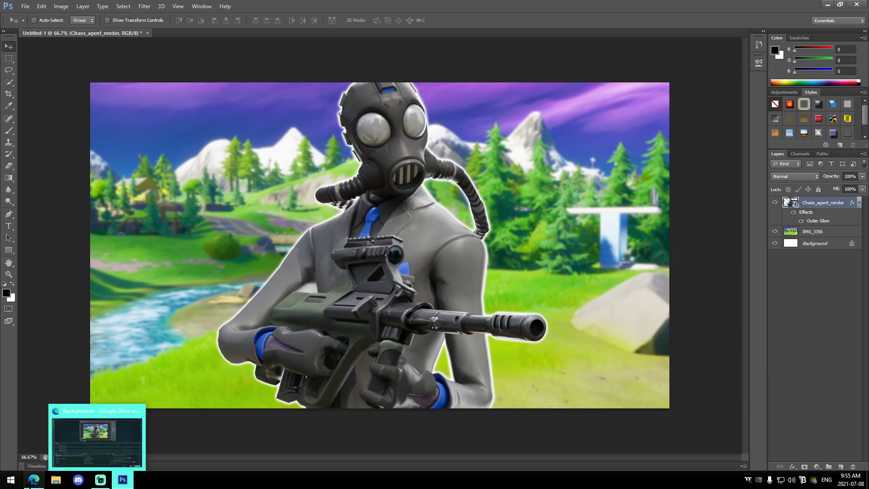
# Switch to Edge, go to google.ca, search for "phone emoji", and open Emojipedia's Mobile Phone page.
pyautogui.click(34, 480)
pyautogui.click(50, 324)
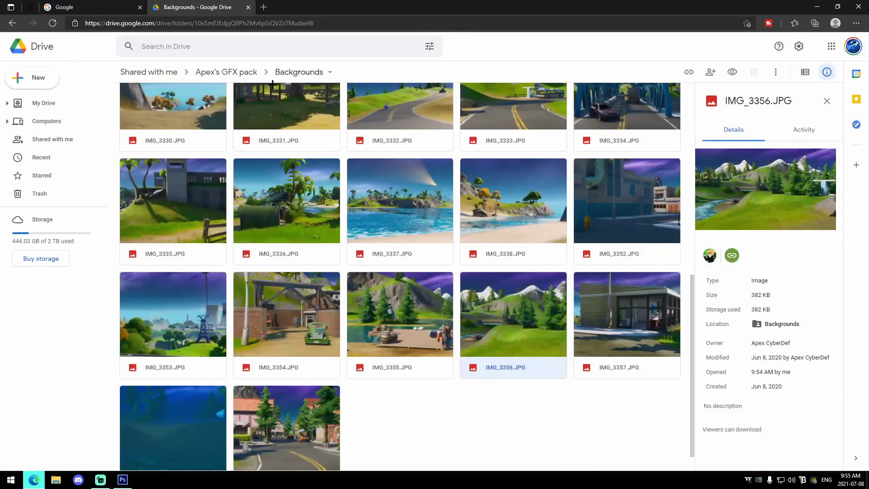
pyautogui.click(270, 19)
pyautogui.write('google.ca')
pyautogui.press('Return')
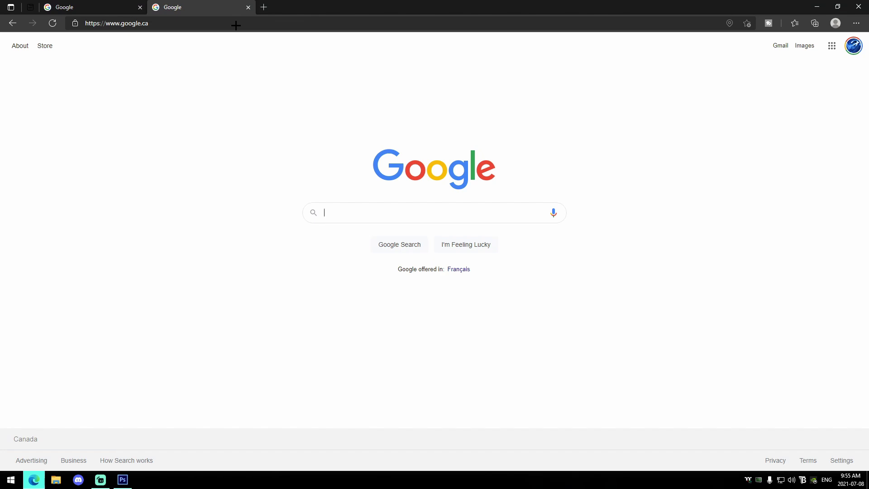
pyautogui.write('phone')
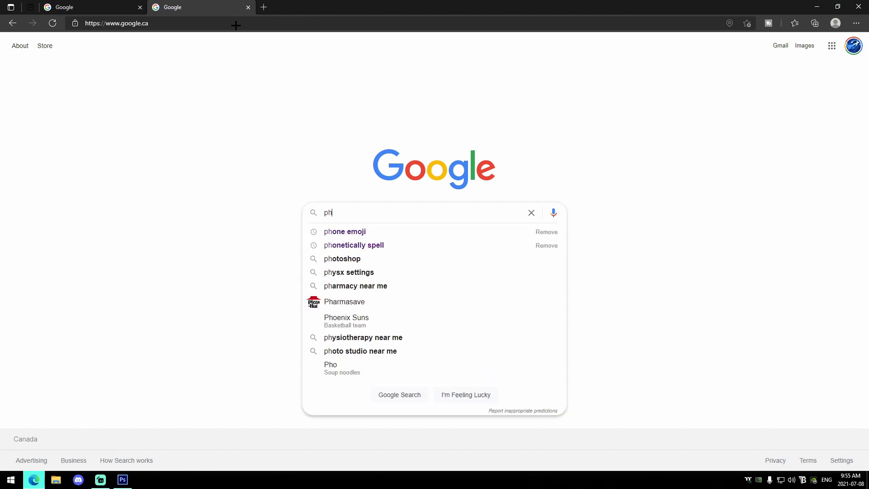
pyautogui.click(362, 231)
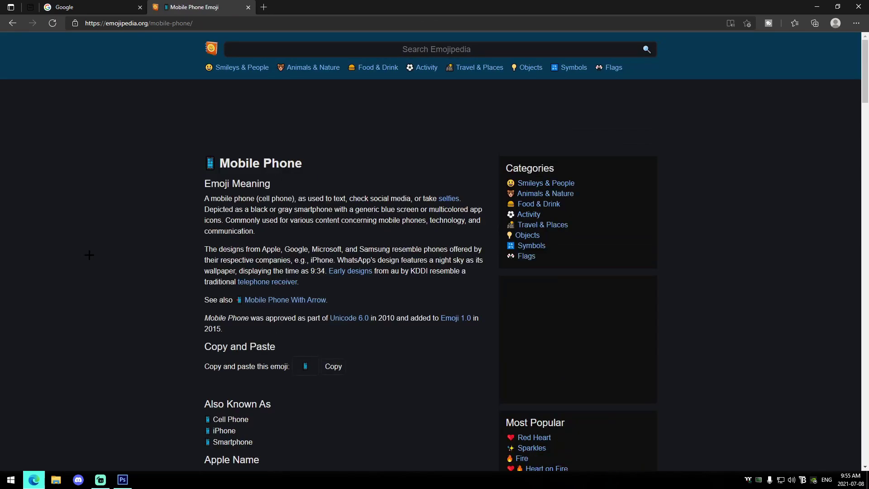
# Save the Apple version of the mobile phone emoji to the Thumbnail folder as a PNG named phone.
pyautogui.scroll(-8, 330, 353)
pyautogui.scroll(-9, 394, 394)
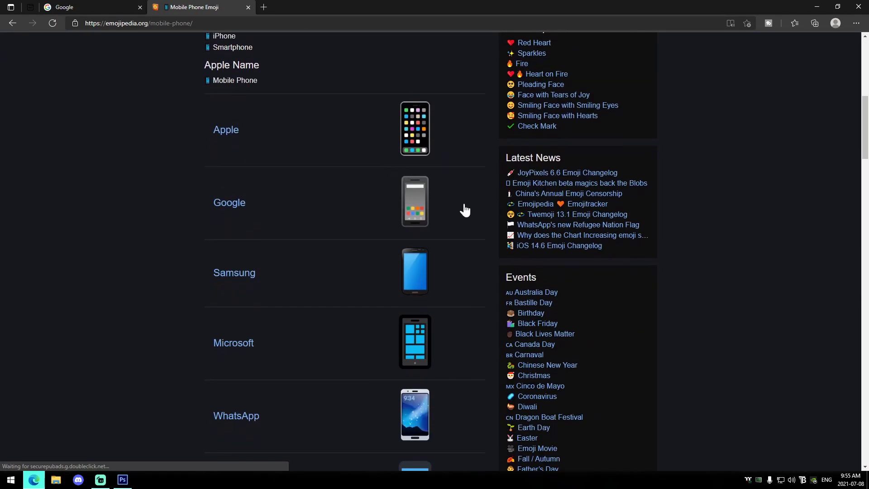
pyautogui.scroll(1, 395, 386)
pyautogui.scroll(-10, 394, 385)
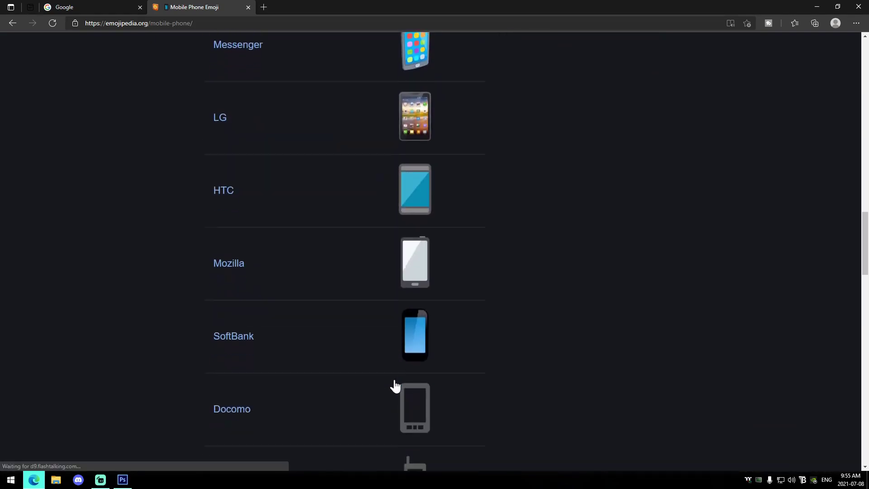
pyautogui.scroll(15, 394, 375)
pyautogui.scroll(4, 388, 341)
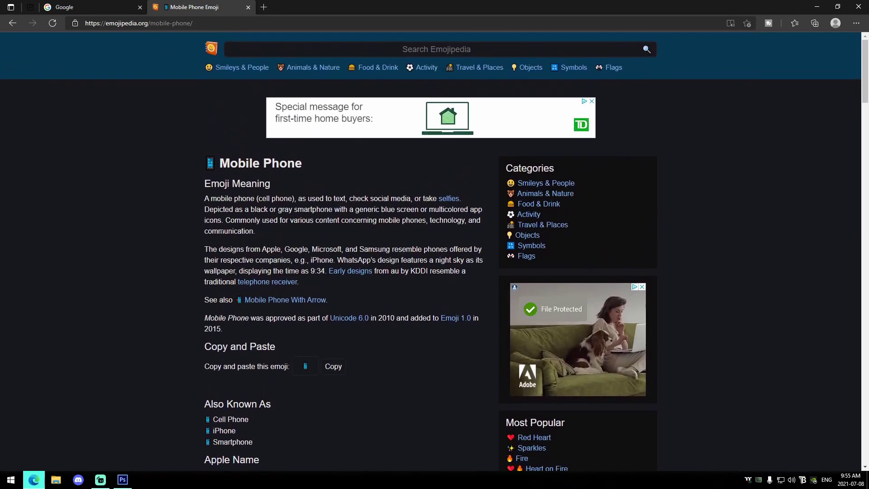
pyautogui.scroll(-8, 358, 355)
pyautogui.rightClick(411, 116)
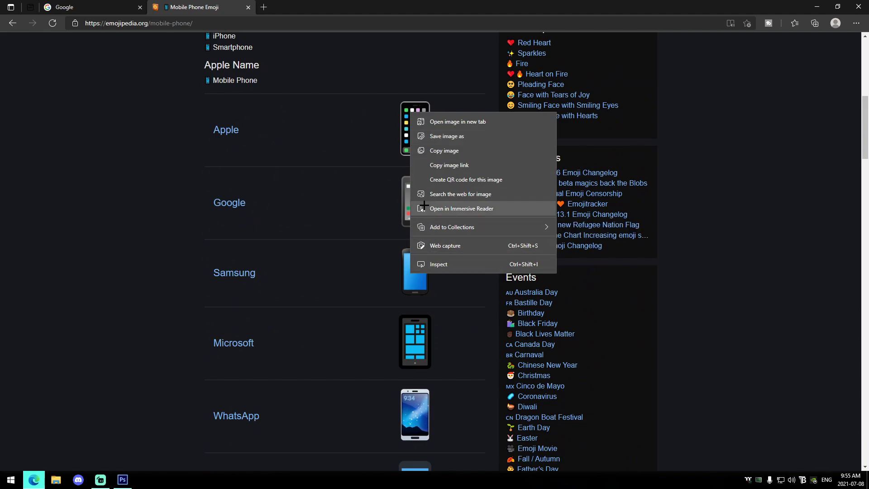
pyautogui.click(442, 136)
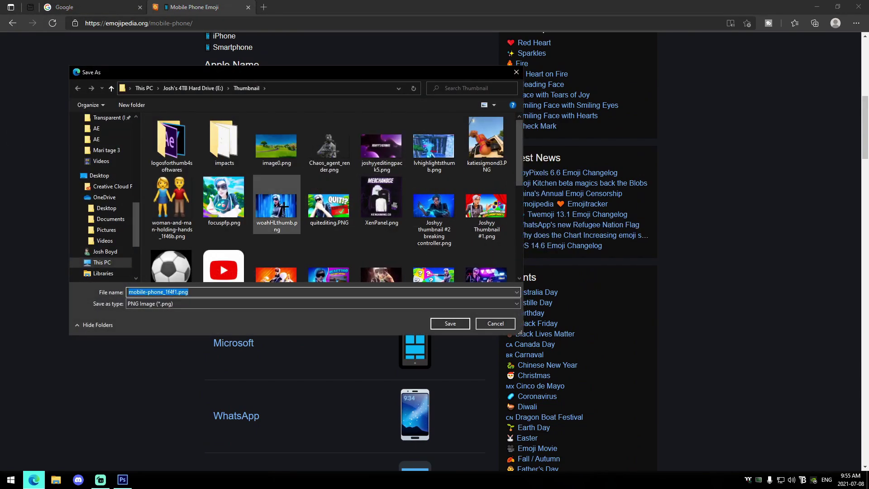
pyautogui.write('phone')
pyautogui.press('Return')
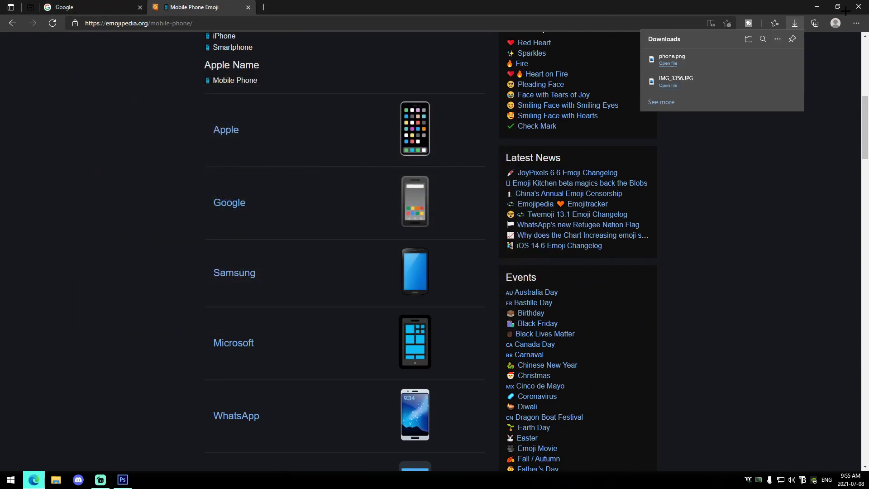
# Switch back to Photoshop and place phone.png from the Thumbnail folder into the thumbnail document.
pyautogui.click(820, 4)
pyautogui.click(25, 6)
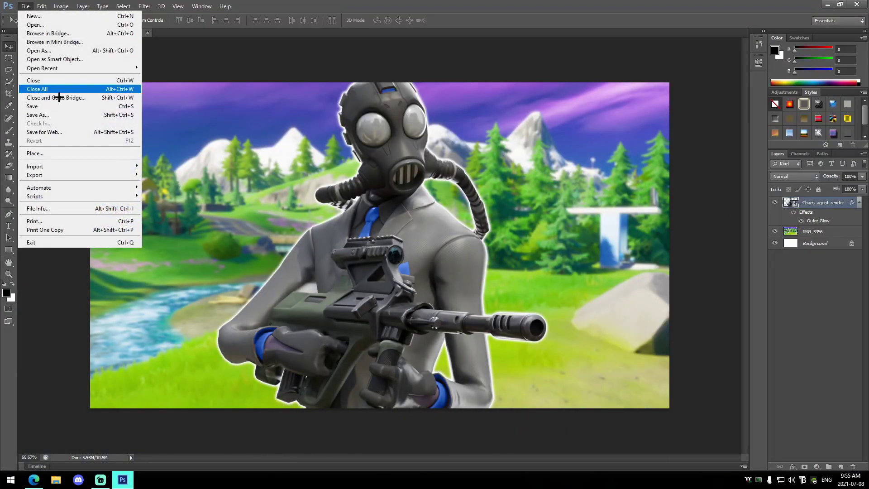
pyautogui.click(40, 153)
pyautogui.click(471, 140)
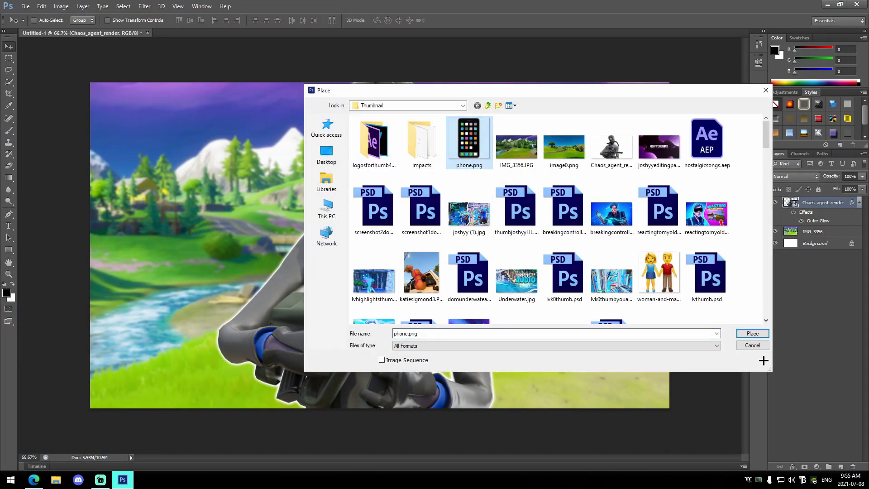
pyautogui.click(727, 331)
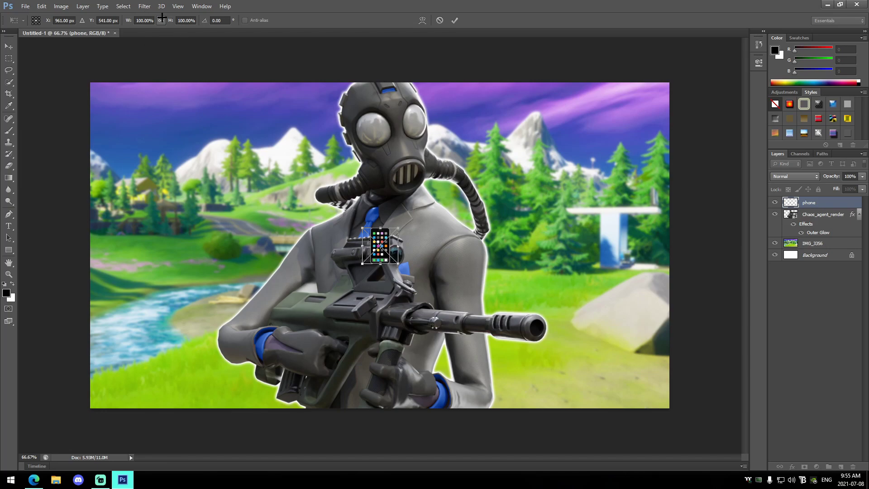
# Enlarge the phone emoji to about 236%, rotate it about -16°, position it in the canvas's upper-left corner, and commit the placement.
pyautogui.moveTo(400, 221); pyautogui.dragTo(152, 121)
pyautogui.moveTo(172, 81); pyautogui.dragTo(165, 86)
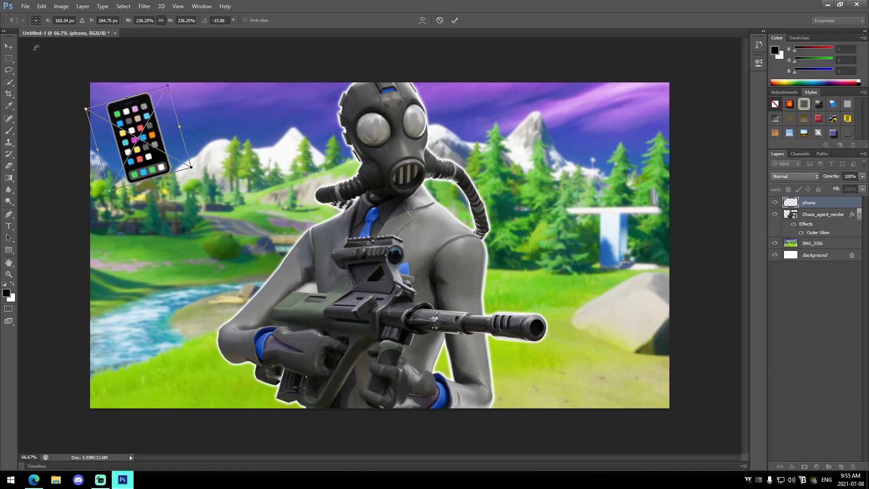
pyautogui.click(9, 46)
pyautogui.click(394, 180)
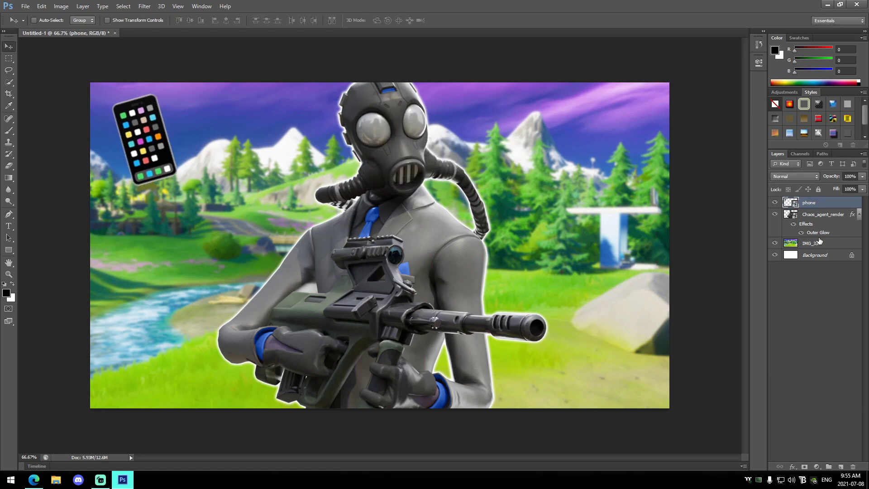
# Add a white Outer Glow layer style to the phone layer at 100% opacity with a slightly increased size, and apply it.
pyautogui.rightClick(810, 211)
pyautogui.click(717, 127)
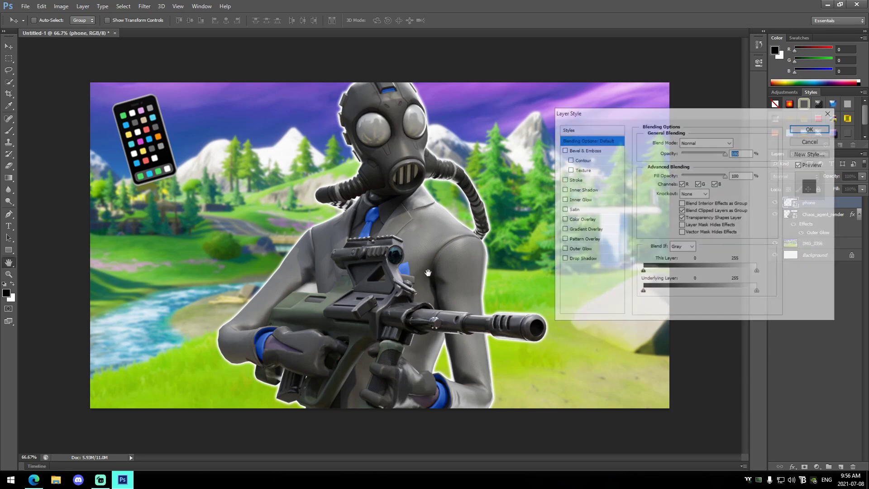
pyautogui.click(576, 249)
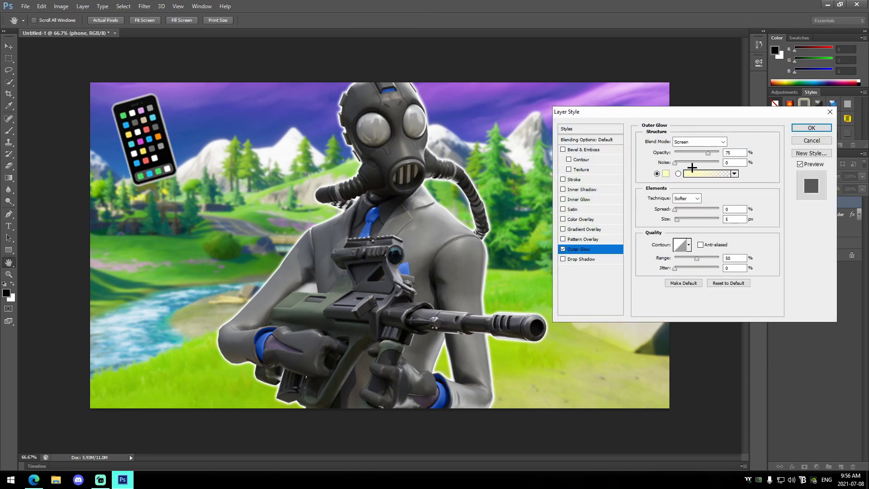
pyautogui.click(666, 173)
pyautogui.moveTo(348, 164); pyautogui.dragTo(316, 130)
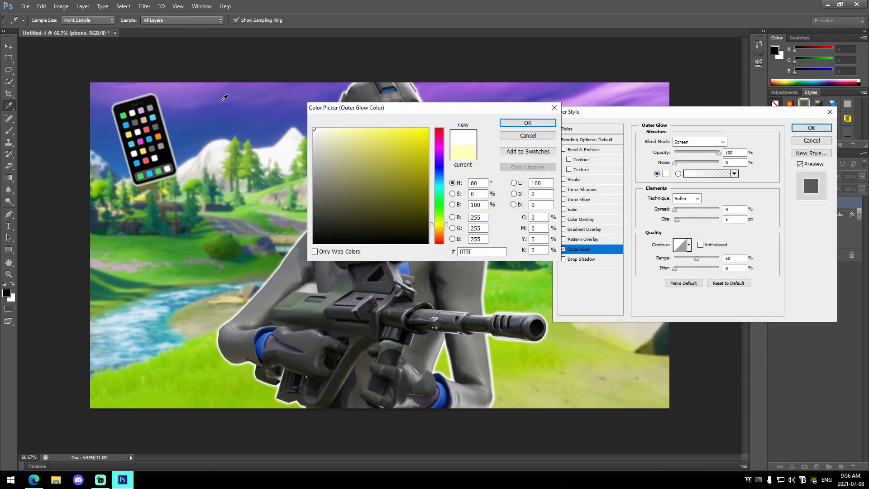
pyautogui.click(526, 123)
pyautogui.click(679, 218)
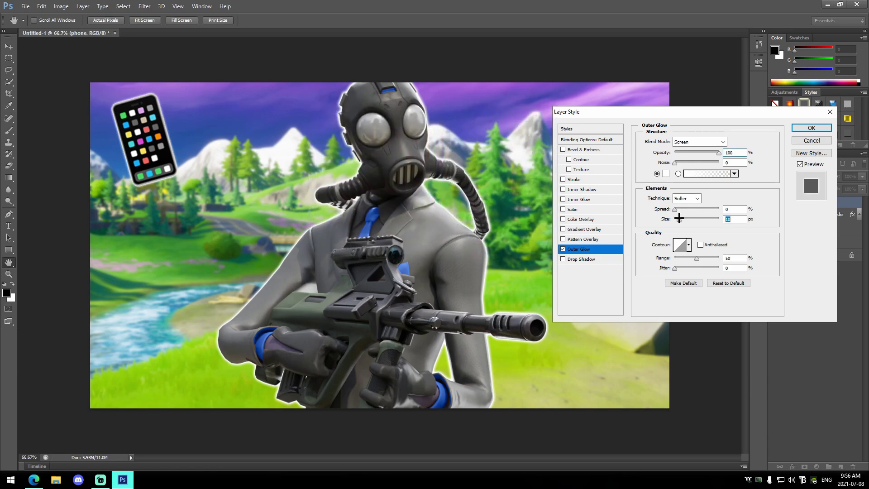
pyautogui.click(811, 127)
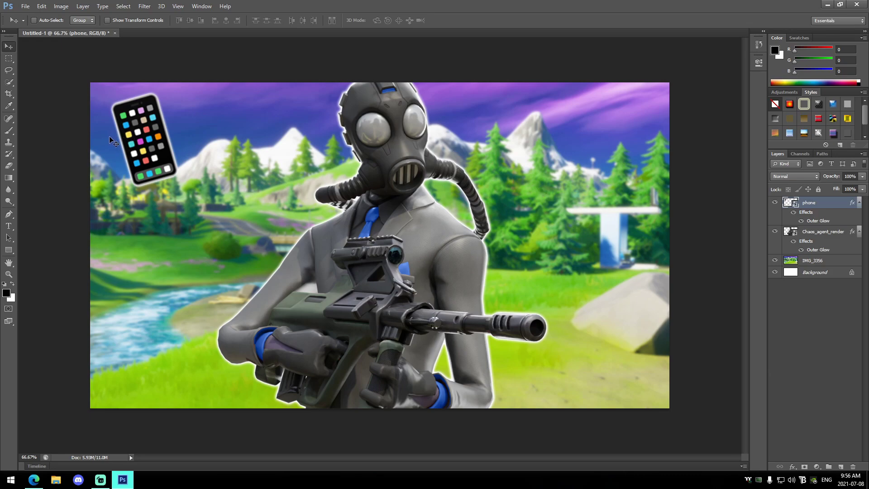
# Begin saving the document under a new name and browse to the Thumbnail folder on the E: drive.
pyautogui.click(25, 6)
pyautogui.click(37, 115)
pyautogui.click(326, 210)
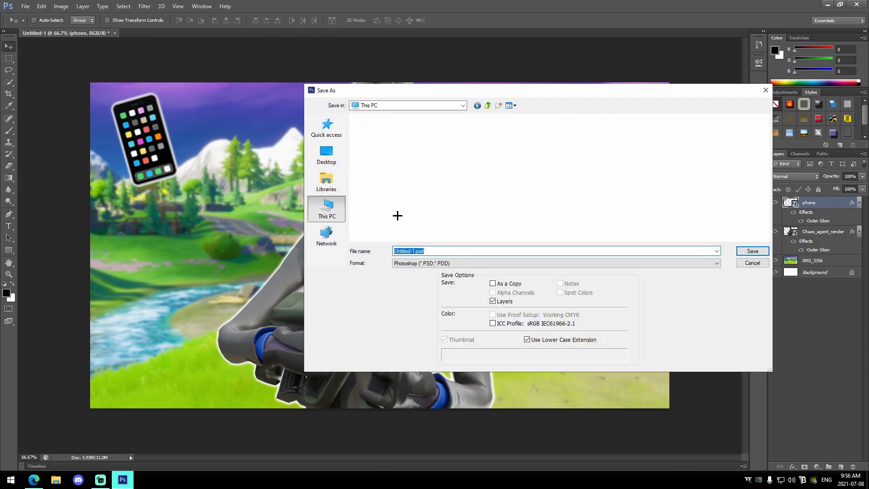
pyautogui.doubleClick(597, 198)
pyautogui.scroll(-12, 388, 228)
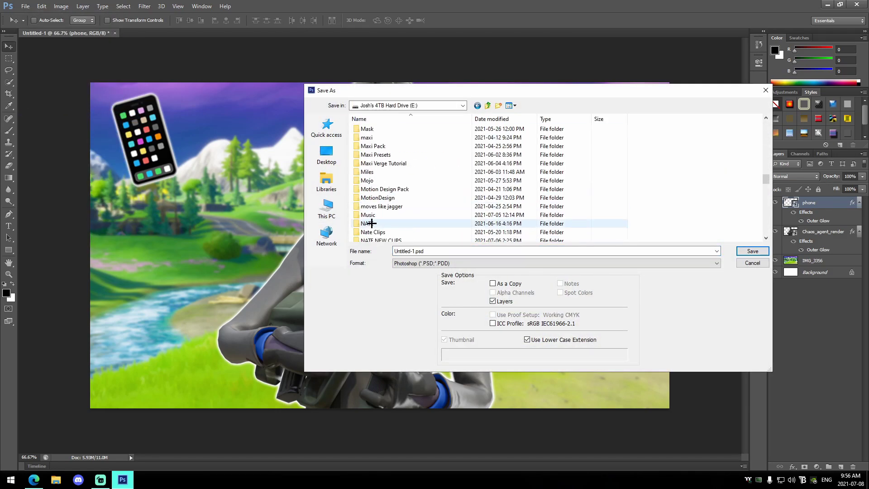
pyautogui.scroll(-6, 382, 219)
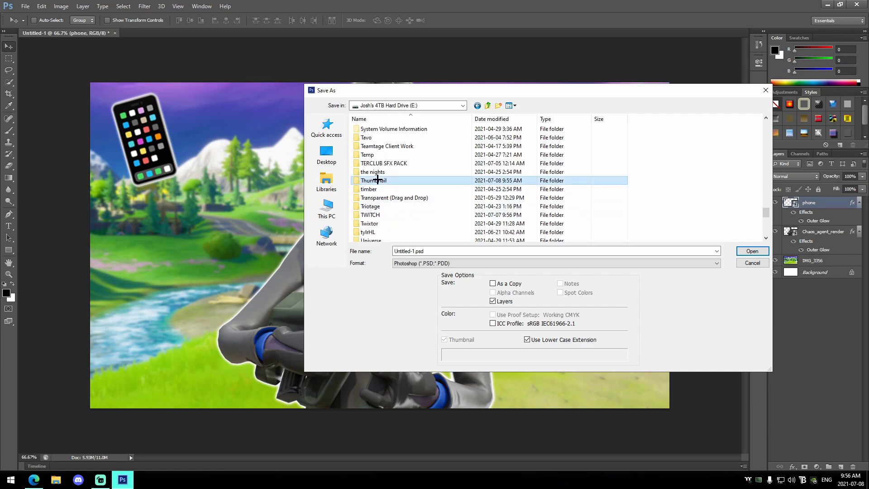
pyautogui.doubleClick(380, 175)
# Save the thumbnail as a JPEG named fortnitemontagesampletutorialthumb at maximum quality 12.
pyautogui.click(434, 253)
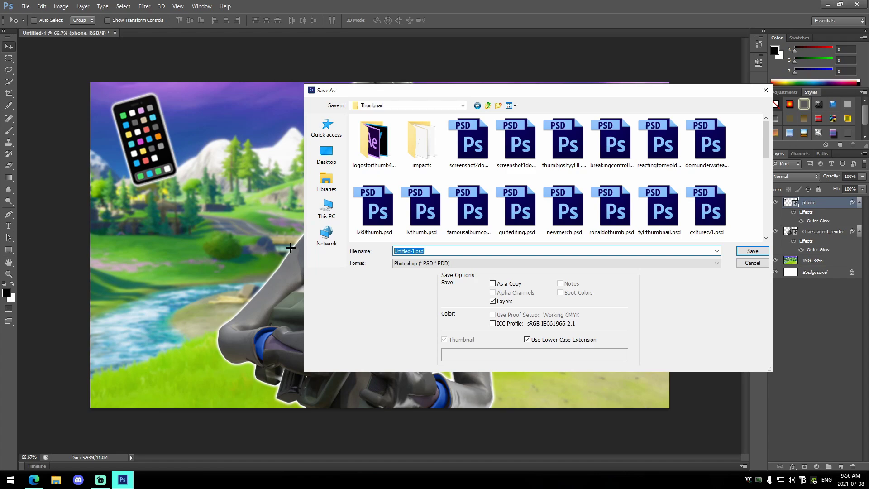
pyautogui.write('fortnitemontagesampletutorialthumb')
pyautogui.click(429, 262)
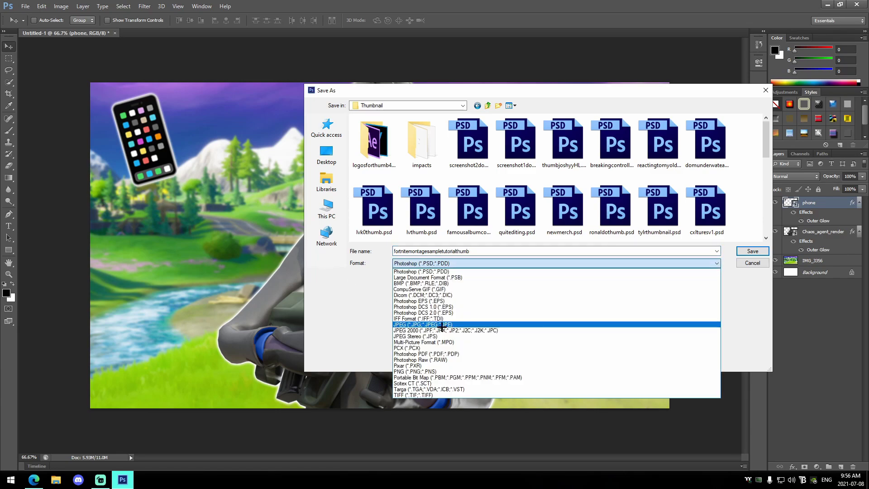
pyautogui.click(441, 326)
pyautogui.click(758, 251)
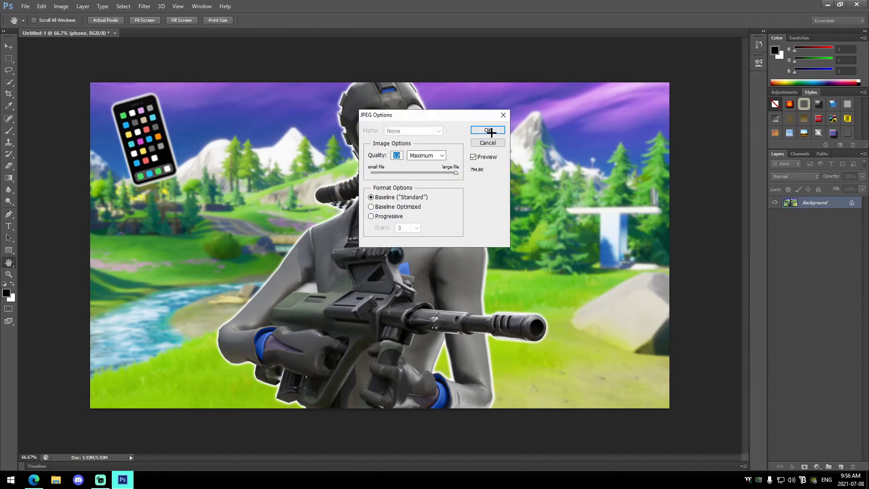
pyautogui.click(486, 129)
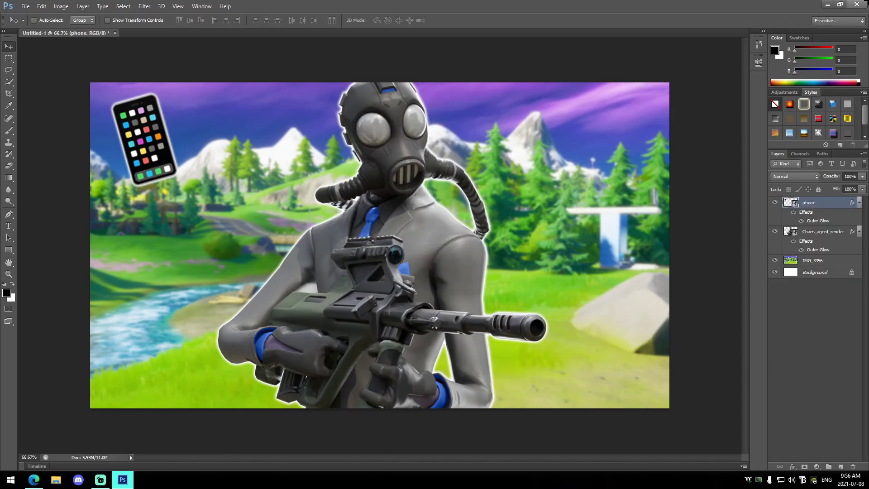
# Close Photoshop, saving the layered project as a PSD named tutorialjuly8sam with Maximize Compatibility enabled.
pyautogui.click(857, 4)
pyautogui.click(402, 179)
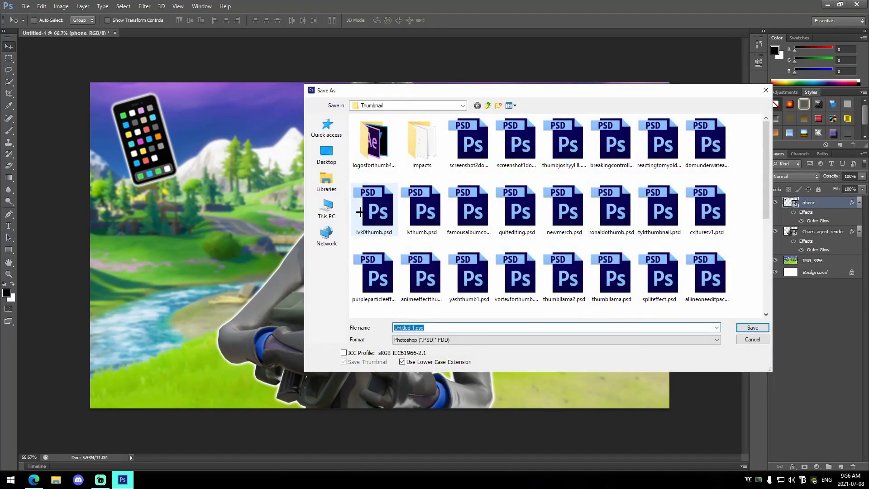
pyautogui.write('tutorialjuly')
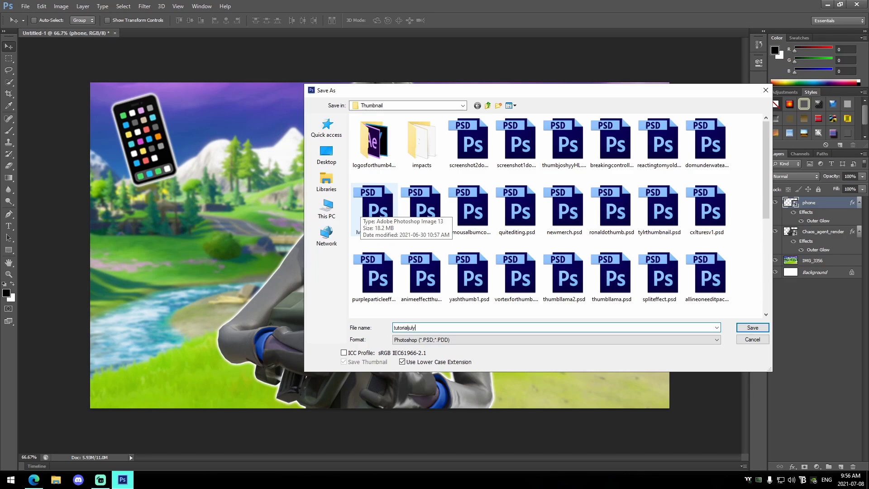
pyautogui.write('8sam')
pyautogui.press('Return')
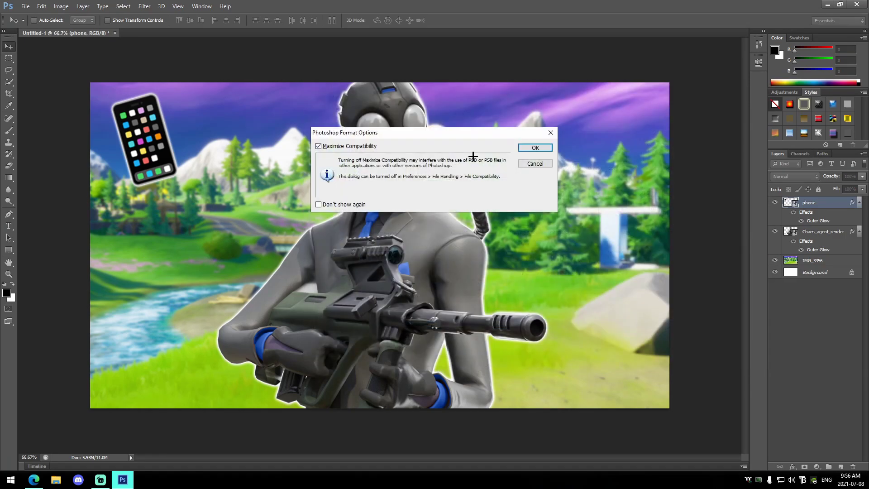
pyautogui.click(532, 148)
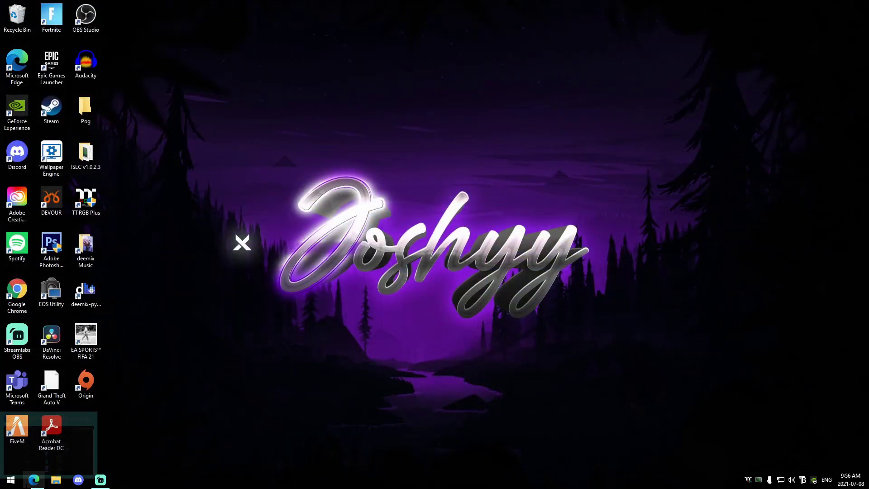
# Switch to Edge, go to YouTube, and start a new video upload.
pyautogui.click(32, 481)
pyautogui.click(169, 23)
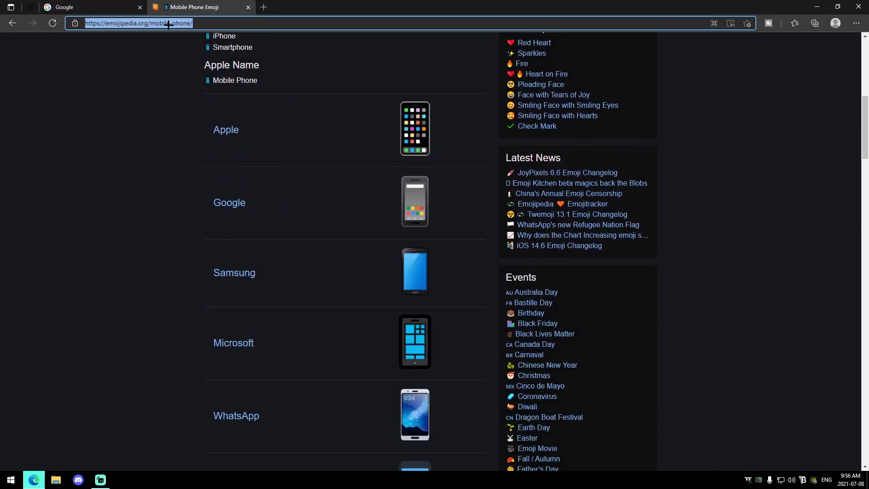
pyautogui.write('you')
pyautogui.press('Return')
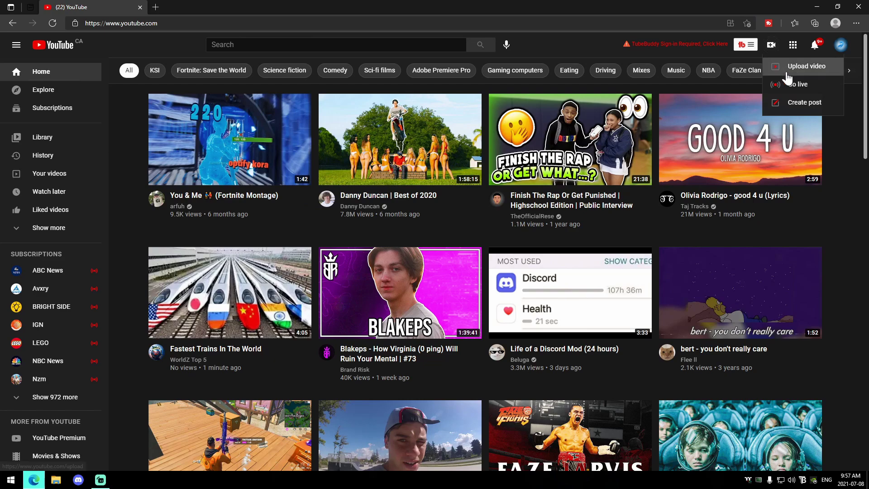
pyautogui.click(803, 66)
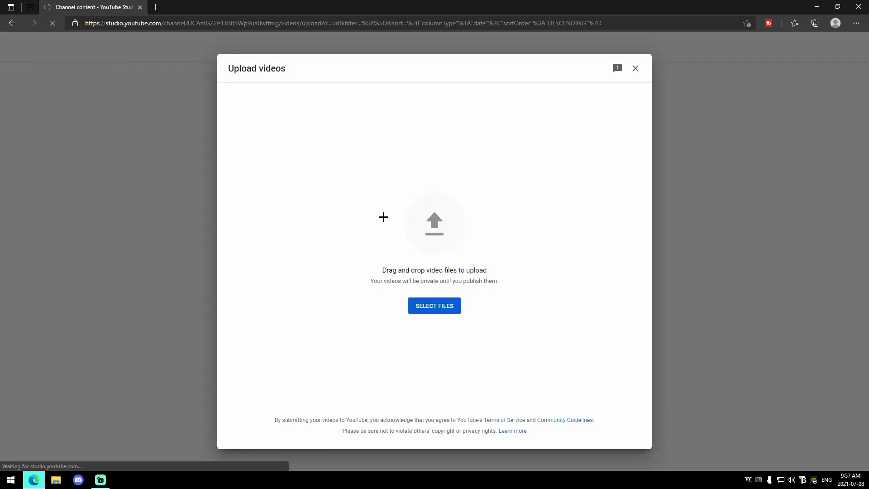
# Choose howtomakeamontagesample1.mov from the YT Vids folder as the video to upload.
pyautogui.click(434, 222)
pyautogui.scroll(5, 104, 213)
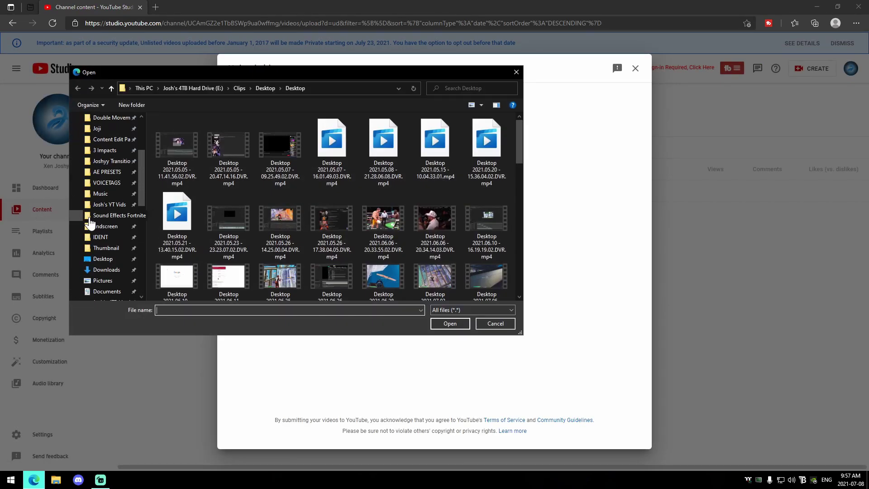
pyautogui.scroll(-2, 114, 208)
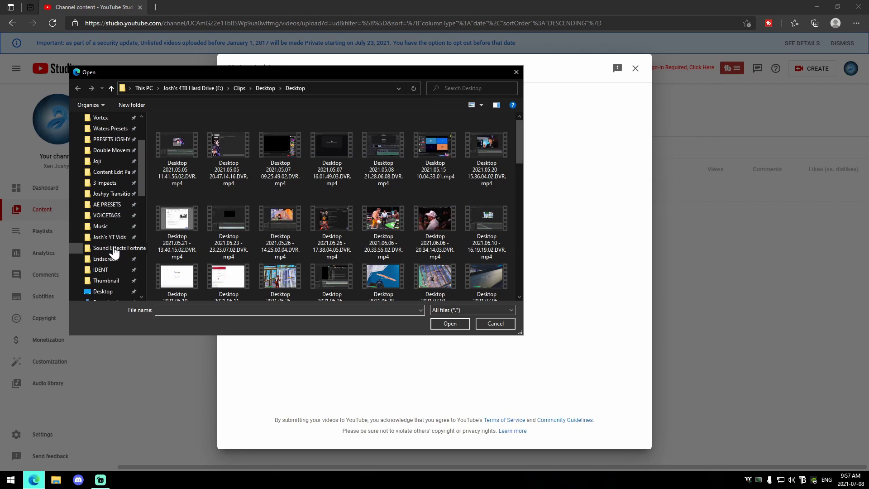
pyautogui.click(113, 237)
pyautogui.click(302, 163)
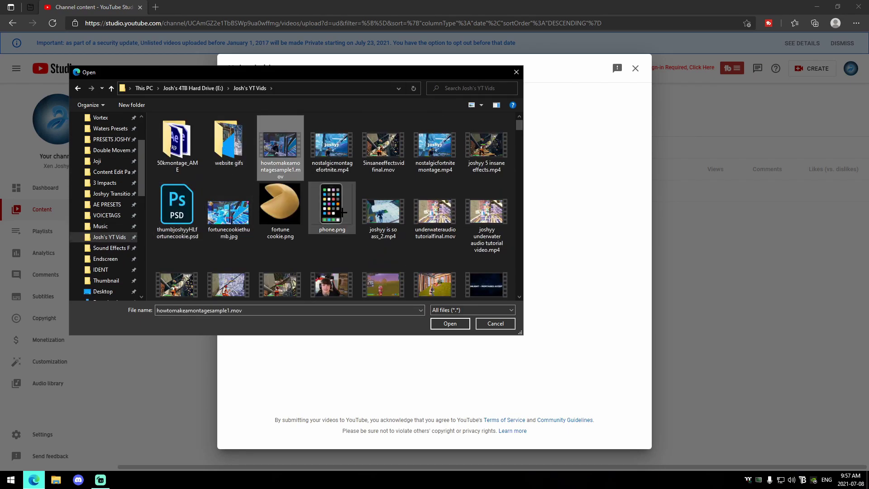
pyautogui.click(448, 322)
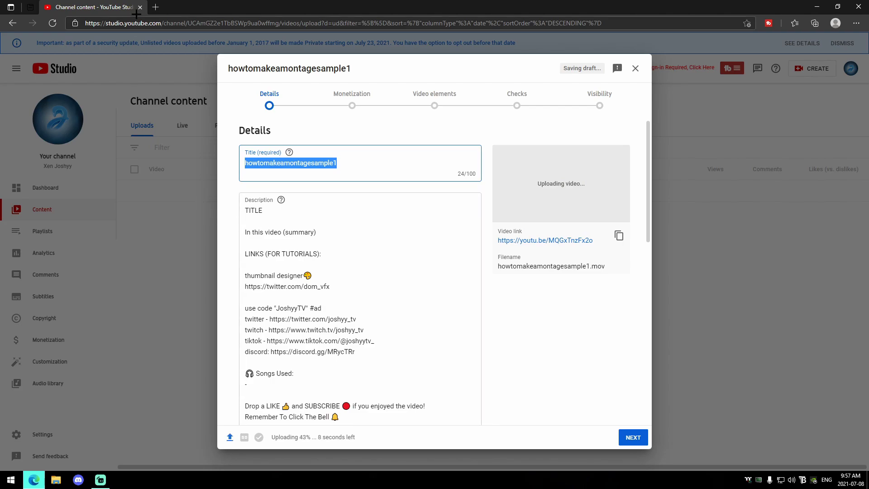
# Search Google for "phone emoji" in a new tab and copy the emoji from Emojipedia's Mobile Phone page.
pyautogui.click(155, 7)
pyautogui.write('go')
pyautogui.press('Return')
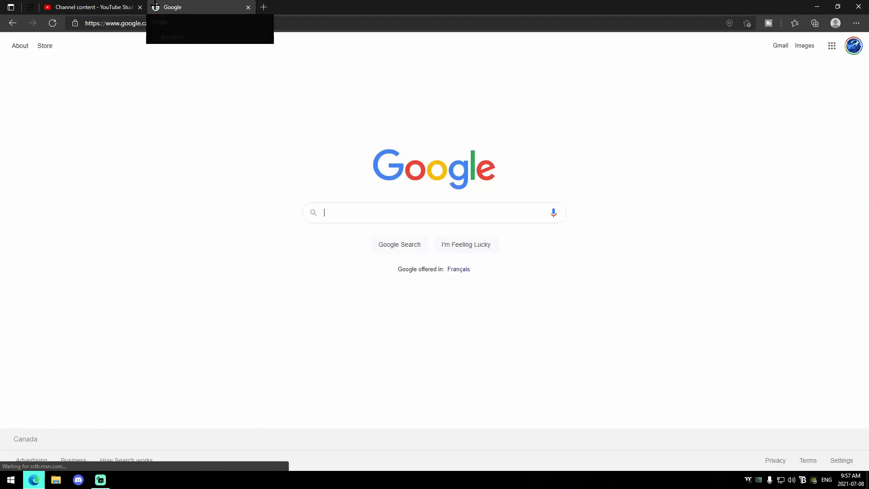
pyautogui.write('pho0ne')
pyautogui.press('BackSpace')
pyautogui.press('BackSpace')
pyautogui.press('BackSpace')
pyautogui.write('ne')
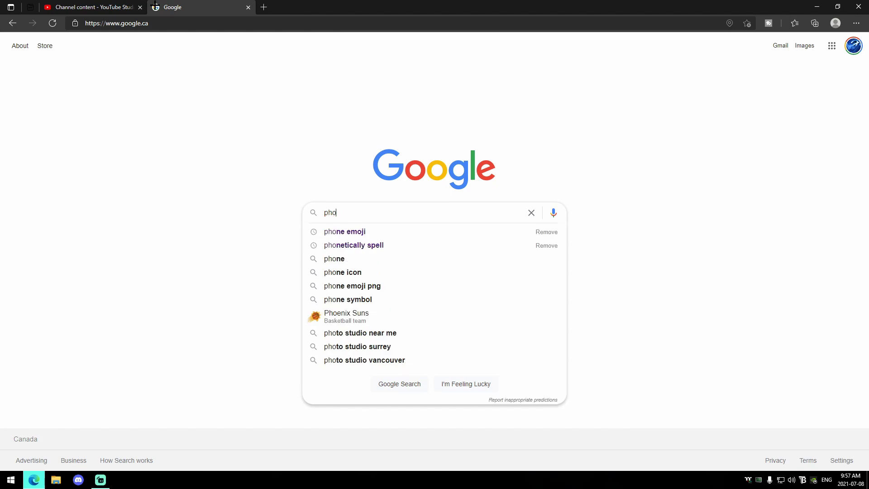
pyautogui.click(358, 231)
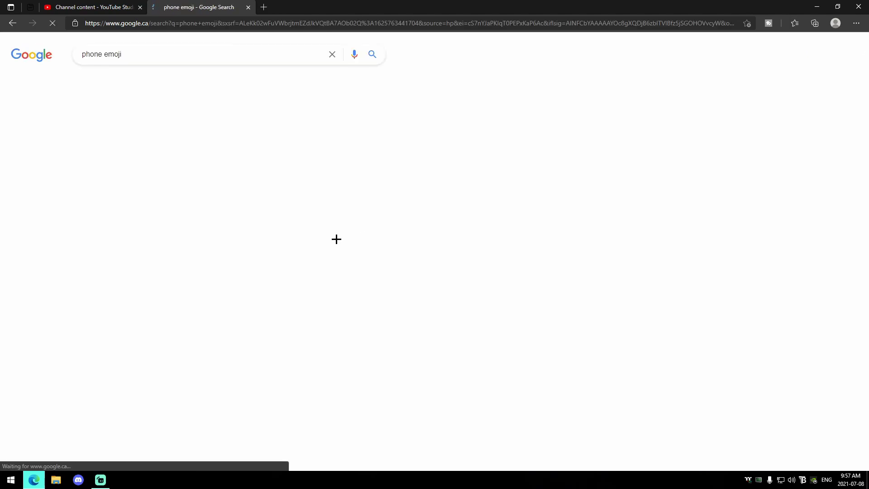
pyautogui.click(136, 113)
pyautogui.click(334, 367)
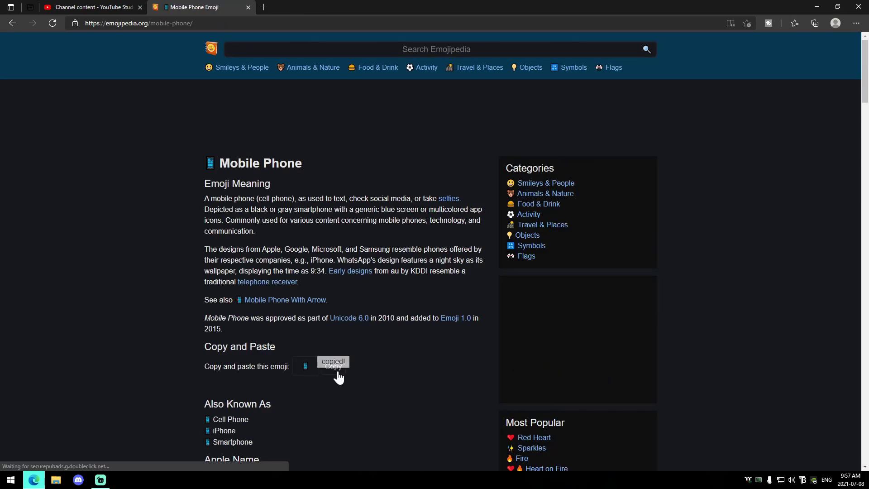
# Return to the YouTube Studio upload and replace the video title with "Call my Phone 📱 | ", using the copied emoji.
pyautogui.click(97, 6)
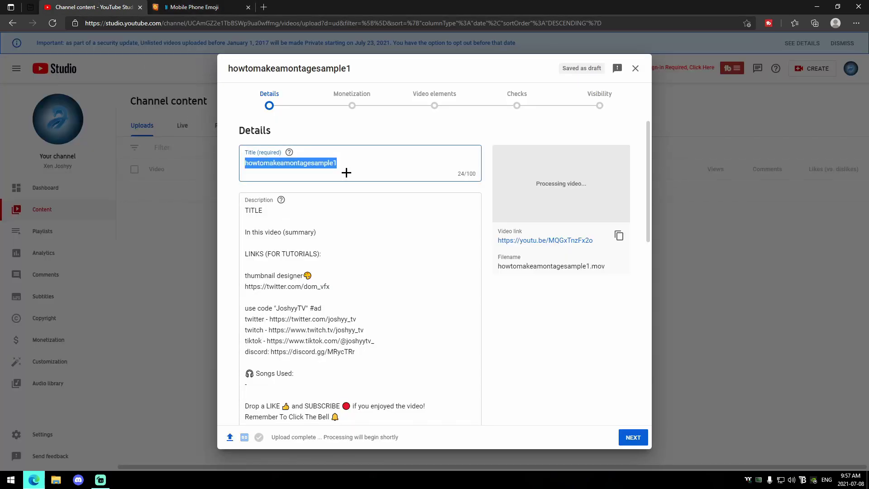
pyautogui.write('Cally m,y')
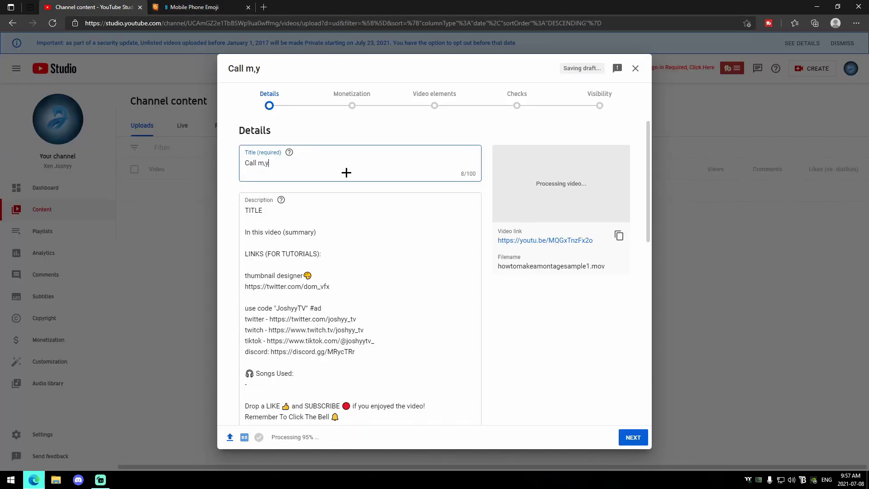
pyautogui.press('BackSpace')
pyautogui.press('BackSpace')
pyautogui.write('y Phone')
pyautogui.hotkey('ctrl', 'v')
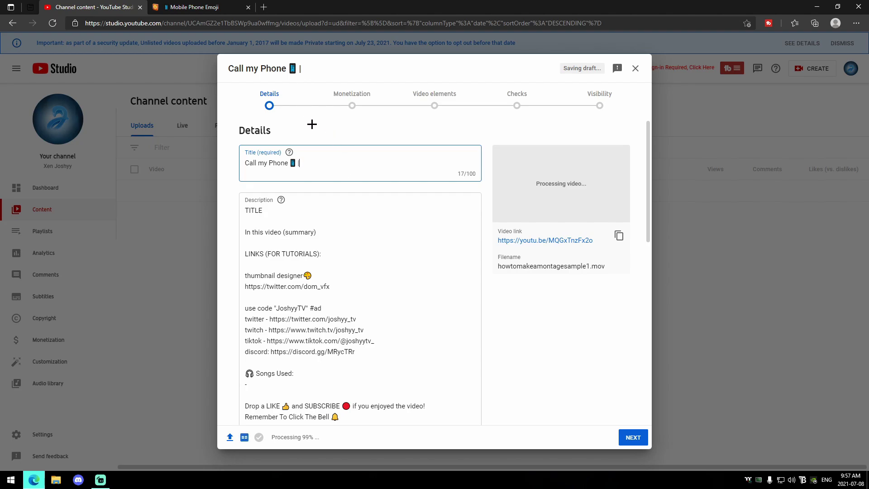
pyautogui.write('| ')
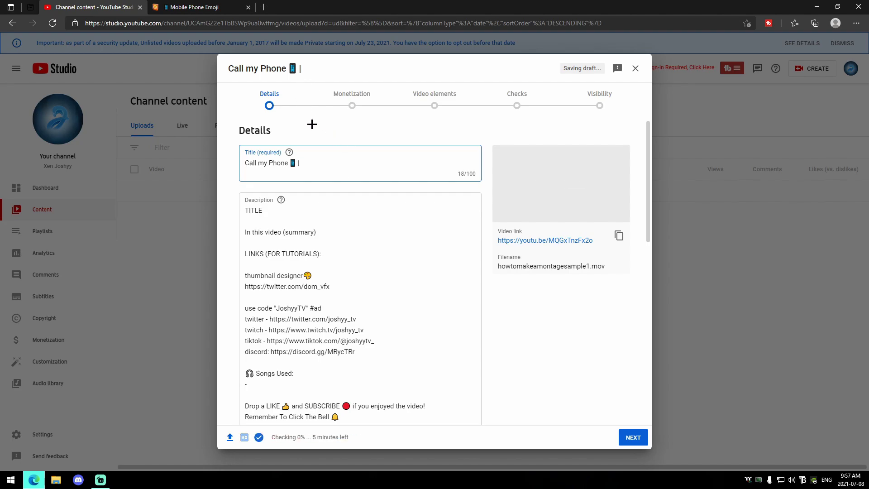
pyautogui.write('A Fortnite Montage')
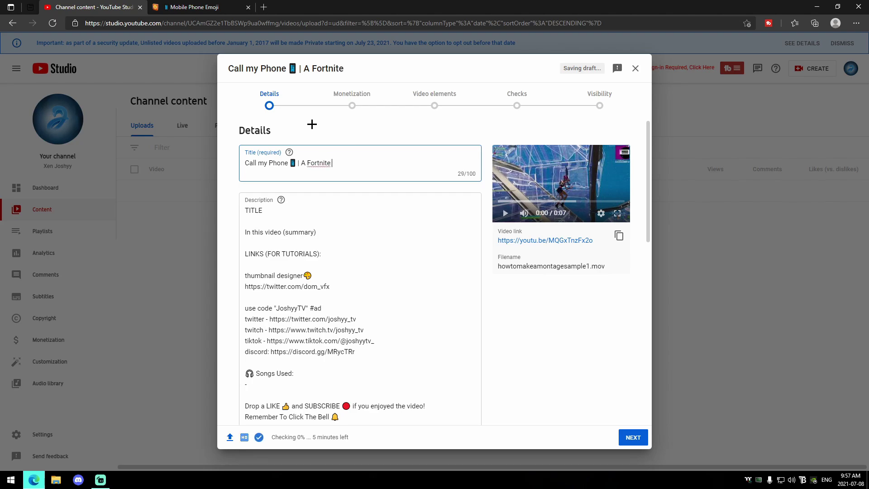
pyautogui.press('BackSpace')
pyautogui.press('BackSpace')
pyautogui.press('BackSpace')
pyautogui.press('BackSpace')
pyautogui.press('BackSpace')
pyautogui.press('BackSpace')
pyautogui.press('BackSpace')
pyautogui.press('BackSpace')
pyautogui.press('BackSpace')
pyautogui.press('BackSpace')
pyautogui.press('BackSpace')
pyautogui.press('BackSpace')
pyautogui.press('BackSpace')
pyautogui.press('BackSpace')
pyautogui.press('BackSpace')
pyautogui.press('BackSpace')
pyautogui.press('BackSpace')
pyautogui.press('BackSpace')
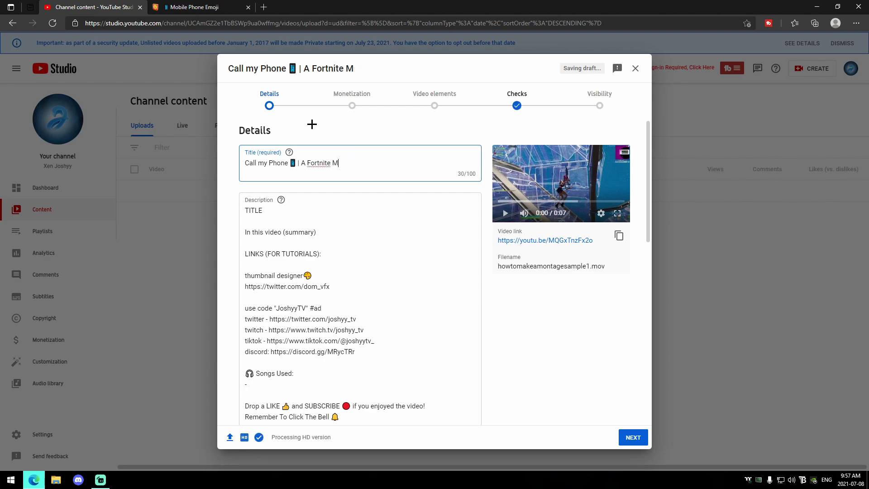
# Extend the video title with "Cleanest Fortnite Edit | Joshyy Highlights #3".
pyautogui.write('Cle')
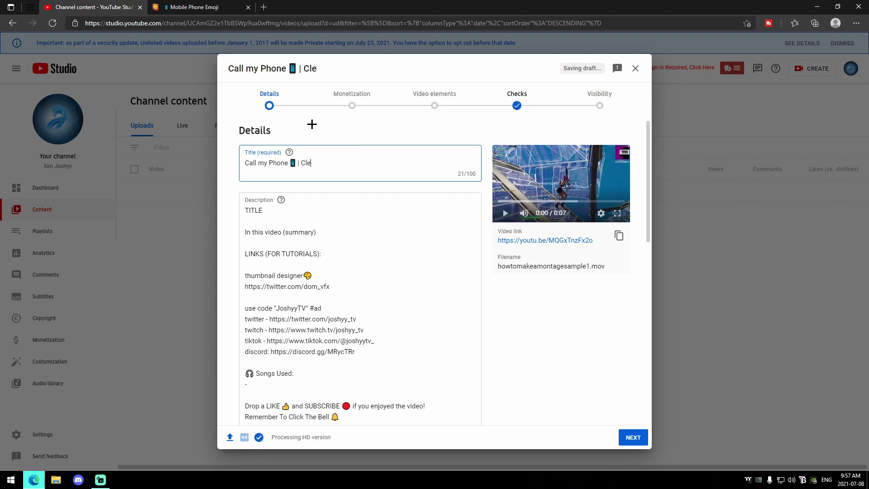
pyautogui.write('anest Fortnite')
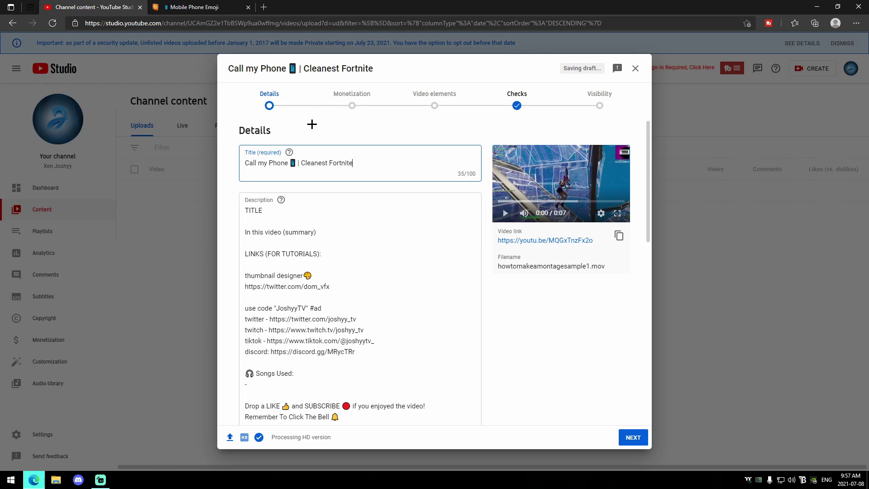
pyautogui.write(' Edit | ')
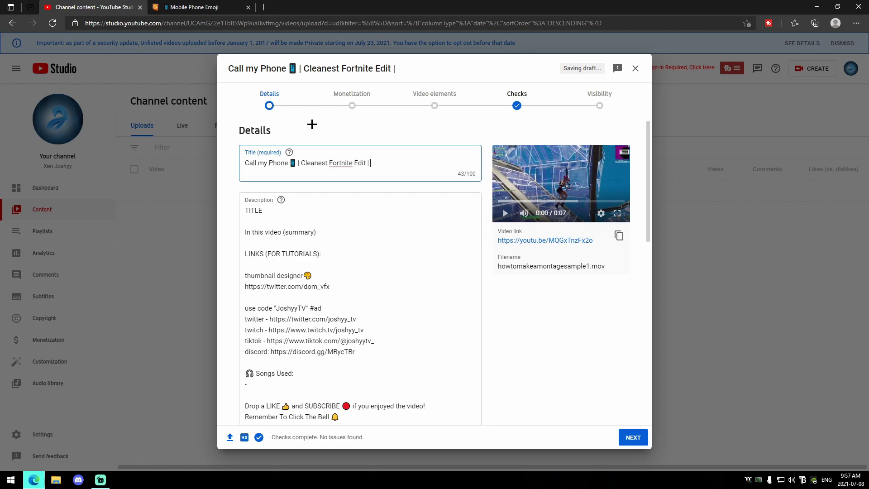
pyautogui.write('Joshyy Highli')
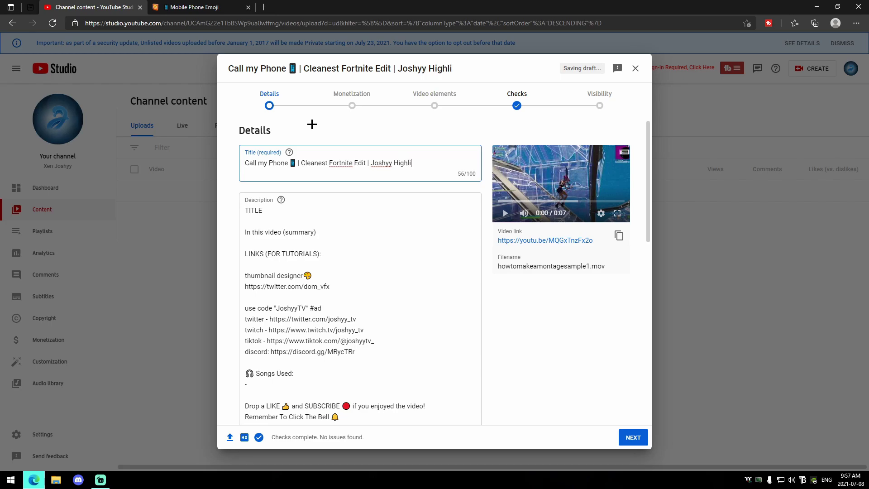
pyautogui.write('ghts #3')
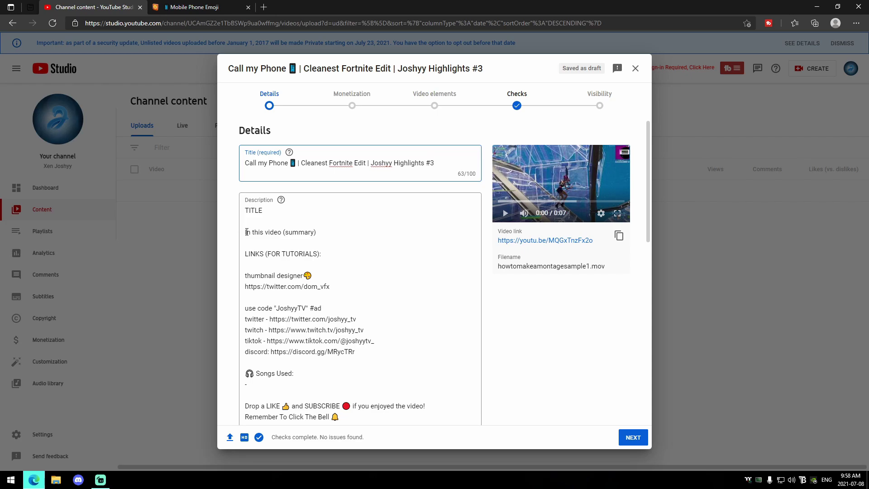
# Delete the TITLE line and the "(summary)" placeholder from the start of the video description.
pyautogui.moveTo(247, 232); pyautogui.dragTo(246, 203)
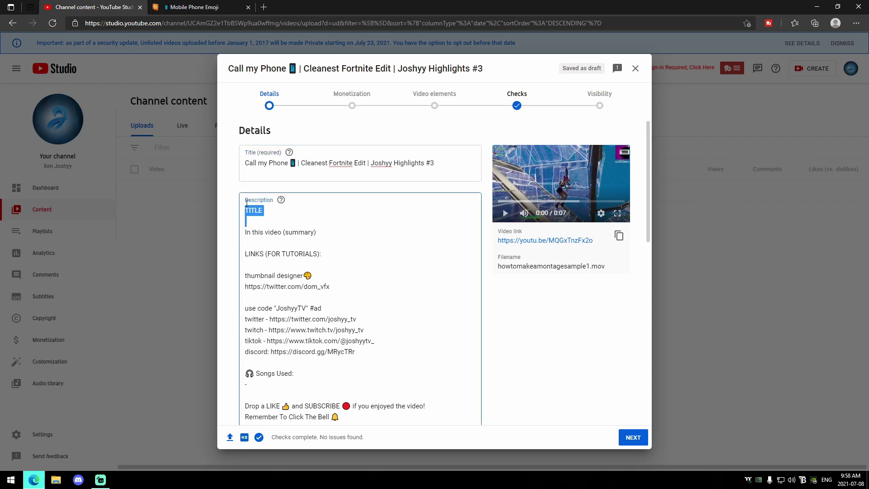
pyautogui.press('BackSpace')
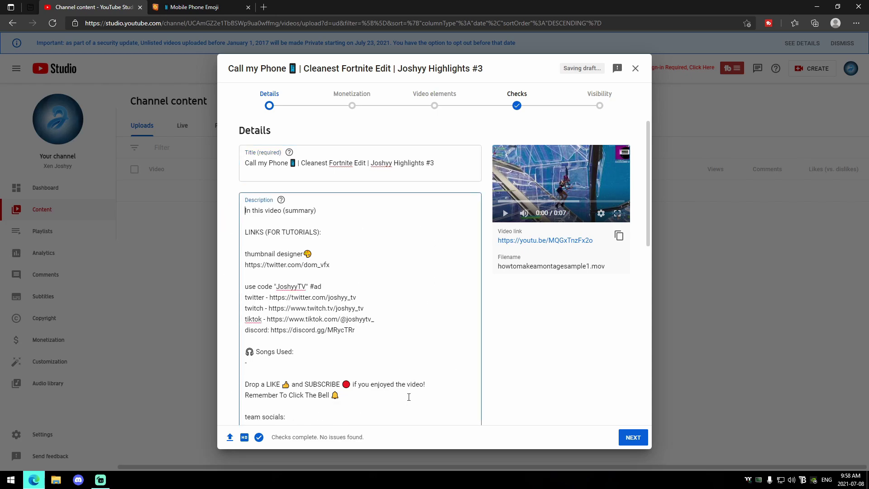
pyautogui.scroll(-5, 408, 397)
pyautogui.scroll(6, 387, 213)
pyautogui.moveTo(330, 210); pyautogui.dragTo(284, 212)
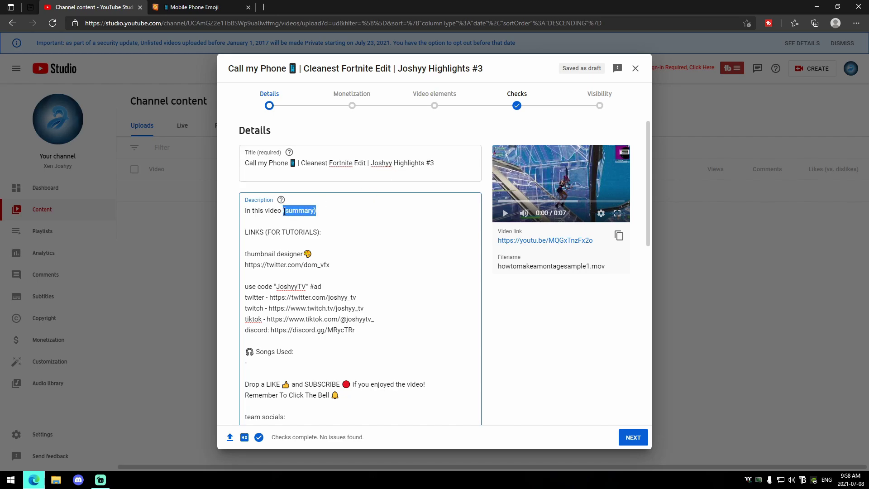
pyautogui.press('BackSpace')
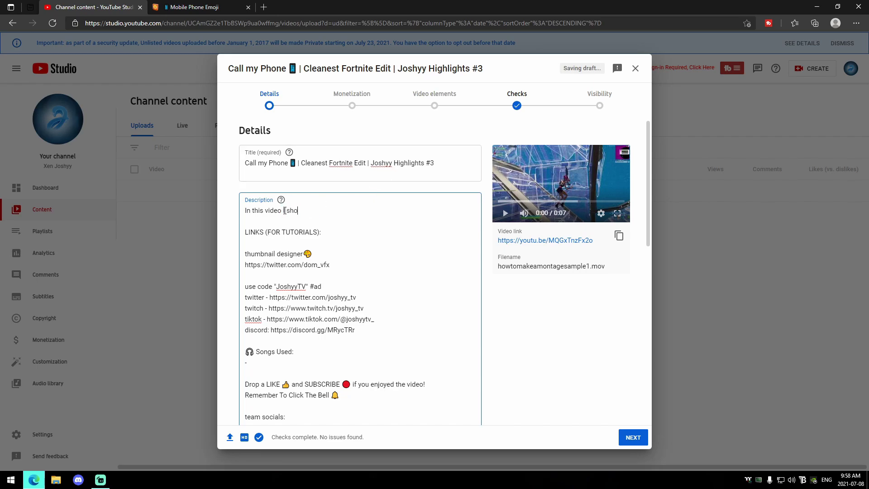
# Continue the description after "In this video" with "I show off an insane fortnite montage with some insane clips. If you".
pyautogui.write('I show off how')
pyautogui.press('BackSpace')
pyautogui.press('BackSpace')
pyautogui.press('BackSpace')
pyautogui.press('BackSpace')
pyautogui.press('BackSpace')
pyautogui.press('BackSpace')
pyautogui.press('BackSpace')
pyautogui.press('BackSpace')
pyautogui.write('an insane fortnite montage w')
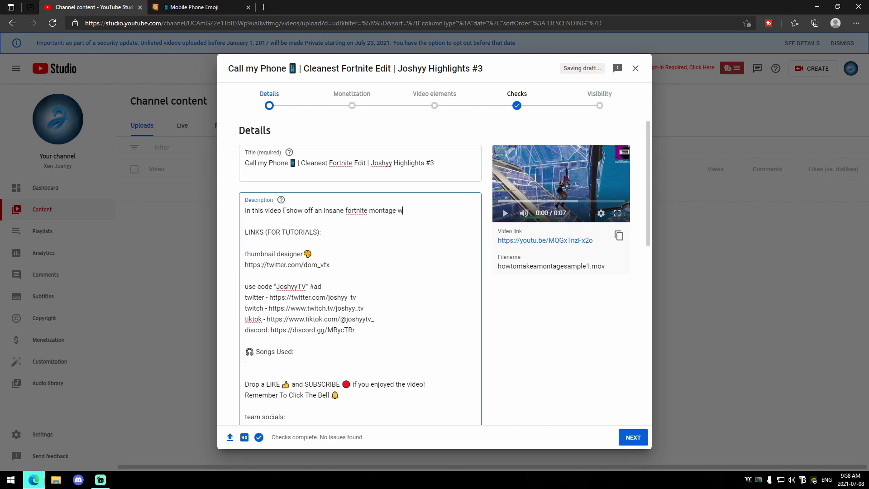
pyautogui.write('ith some insane clips. If you')
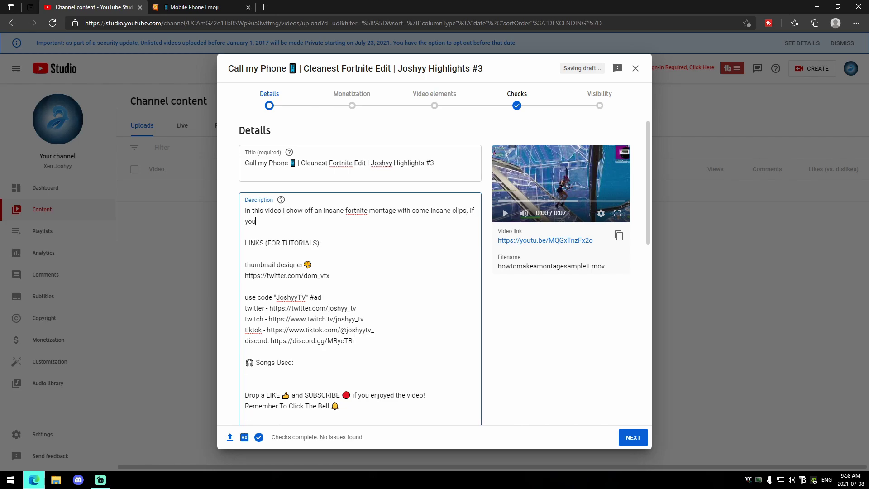
# Complete the summary with "enjoy this content, make sure to drop a sub as it is free, and it helps me out a ton!".
pyautogui.write(' enjoy this content, make sure to drop as')
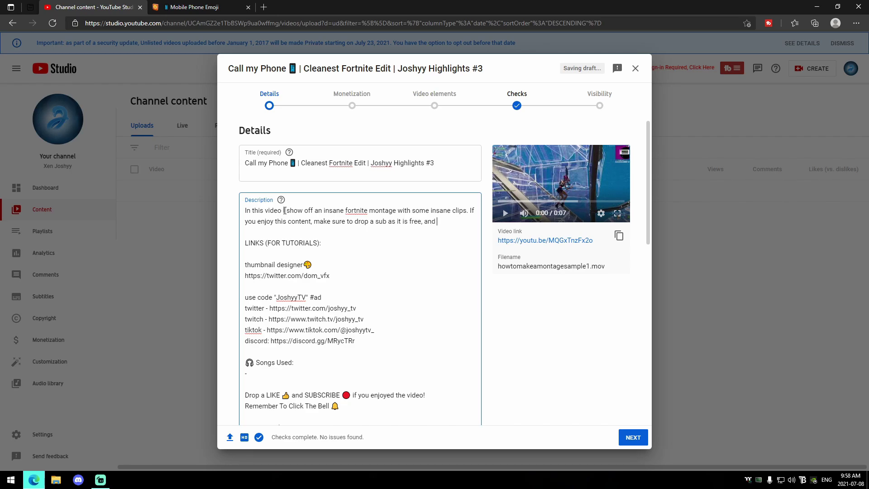
pyautogui.write('out a ton!')
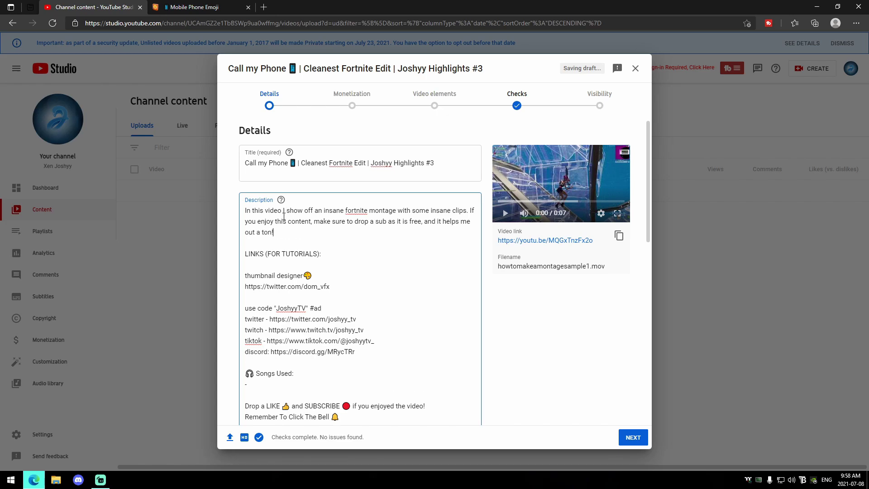
# Open youtube.com in a new browser tab.
pyautogui.click(263, 7)
pyautogui.write('tyou')
pyautogui.press('Return')
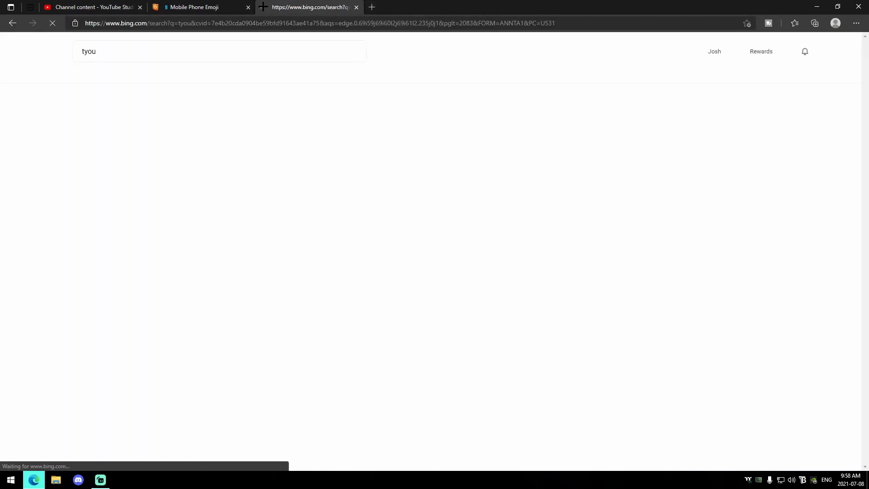
pyautogui.click(214, 20)
pyautogui.write('youtube.com')
pyautogui.press('Return')
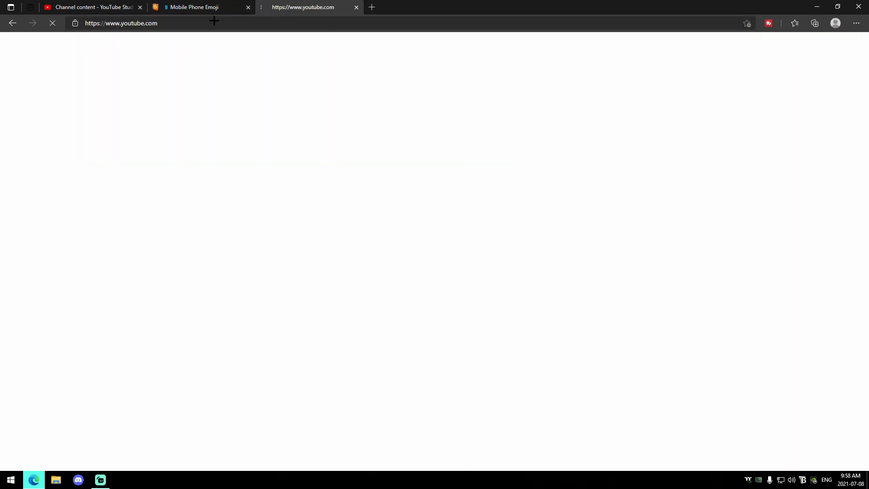
# Search YouTube for "fortnite montage" and examine the results' titles and description snippets, returning to the upload details when done.
pyautogui.click(272, 44)
pyautogui.write('fortnite ')
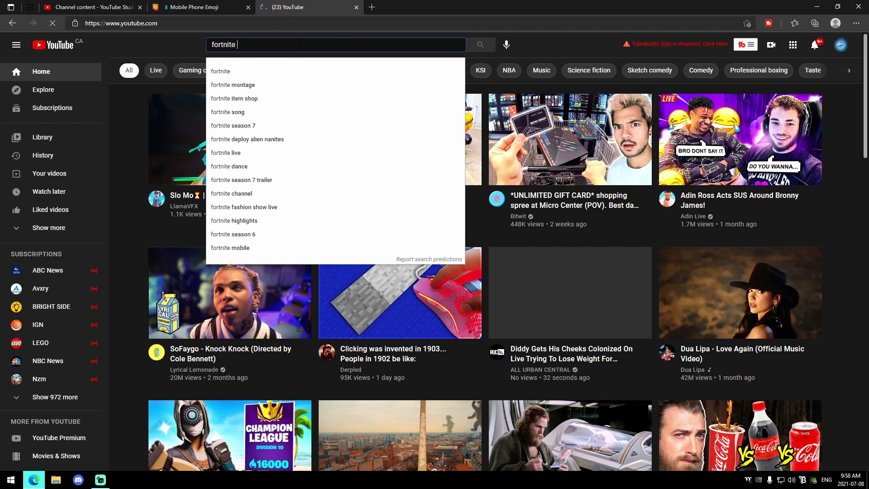
pyautogui.write('mobntage')
pyautogui.press('Return')
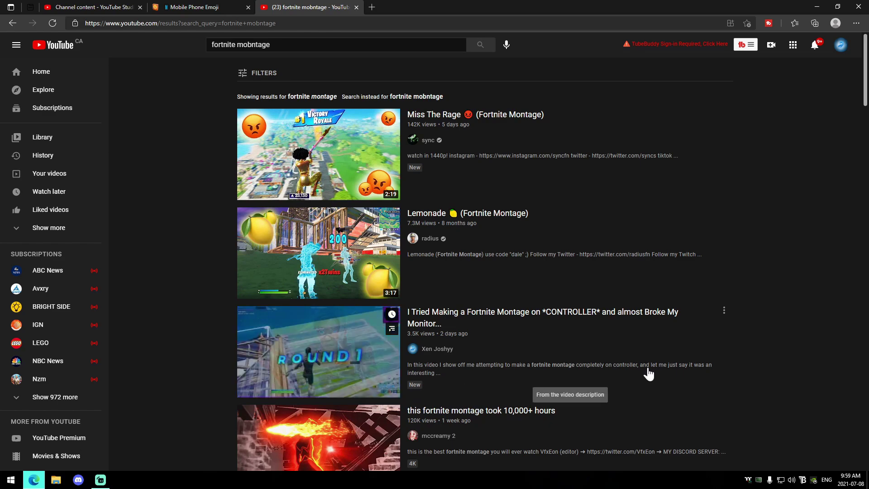
pyautogui.scroll(-1, 525, 395)
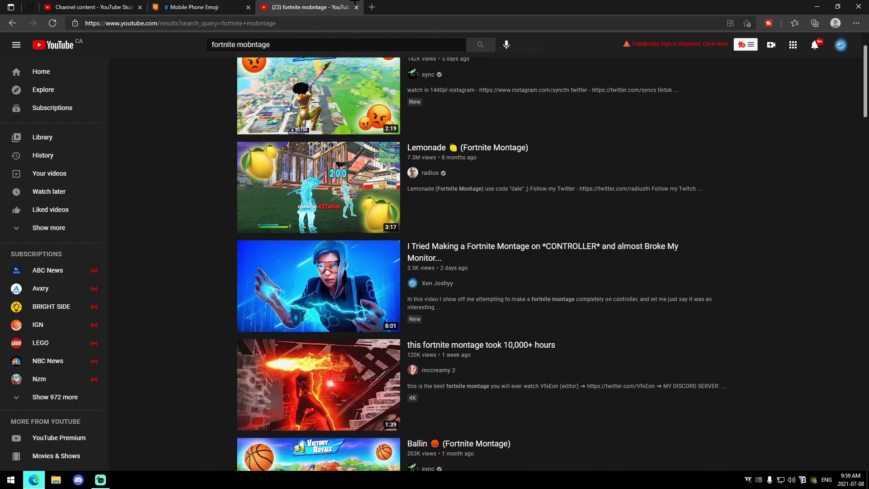
pyautogui.click(356, 6)
pyautogui.click(119, 5)
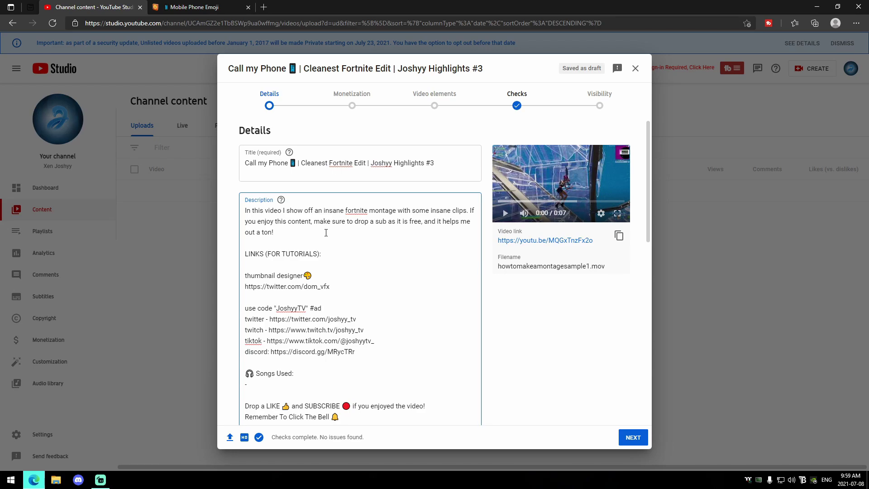
# Delete the "LINKS (FOR TUTORIALS):" line and its extra blank line from the description.
pyautogui.moveTo(328, 256); pyautogui.dragTo(244, 255)
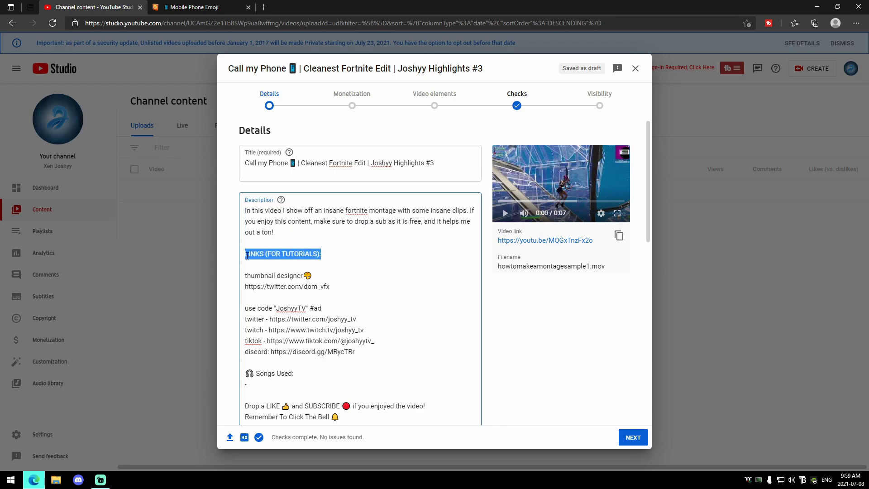
pyautogui.press('BackSpace')
pyautogui.press('BackSpace')
pyautogui.press('BackSpace')
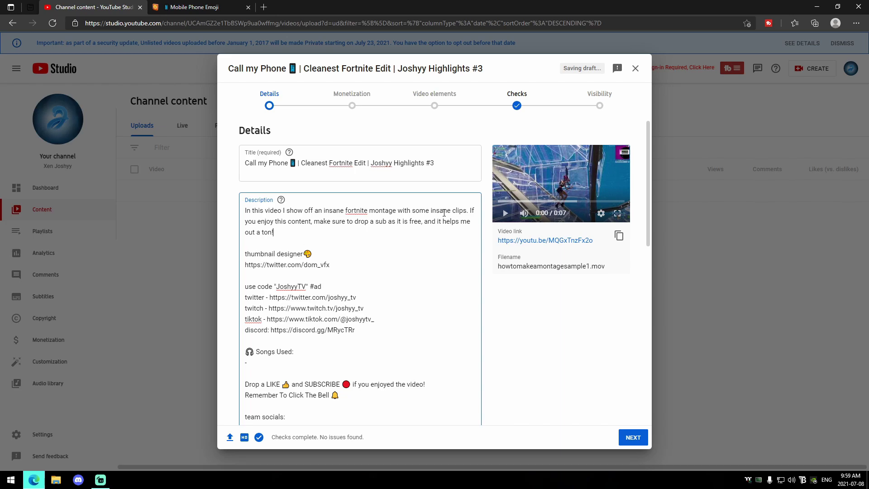
# Copy the full video title and paste it on three consecutive lines below the description's summary paragraph.
pyautogui.moveTo(435, 163); pyautogui.dragTo(106, 149)
pyautogui.hotkey('ctrl', 'c')
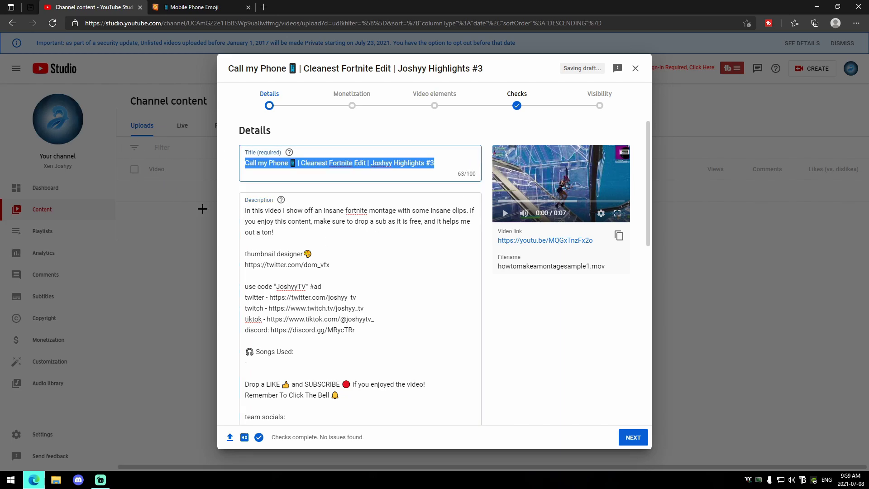
pyautogui.click(286, 231)
pyautogui.press('Return')
pyautogui.press('Return')
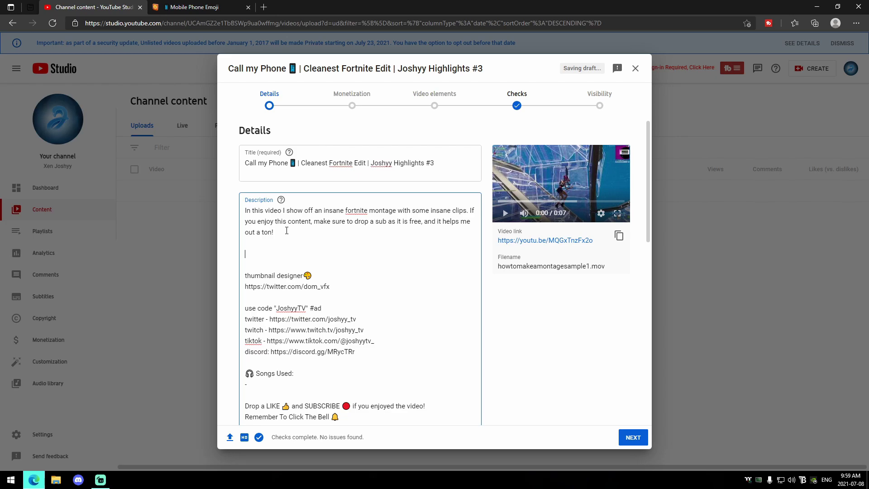
pyautogui.hotkey('ctrl', 'v')
pyautogui.press('Return')
pyautogui.hotkey('ctrl', 'v')
pyautogui.press('Return')
pyautogui.hotkey('ctrl', 'v')
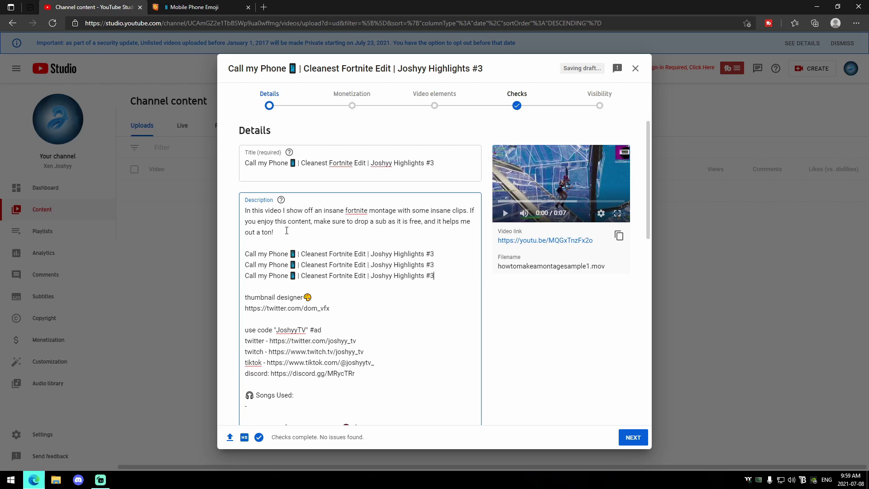
# Shorten the second pasted title line to "Call my Phone 📱 | Cleanest Fortnite Edit" and the third to "Call my Phone 📱".
pyautogui.moveTo(434, 254); pyautogui.dragTo(370, 265)
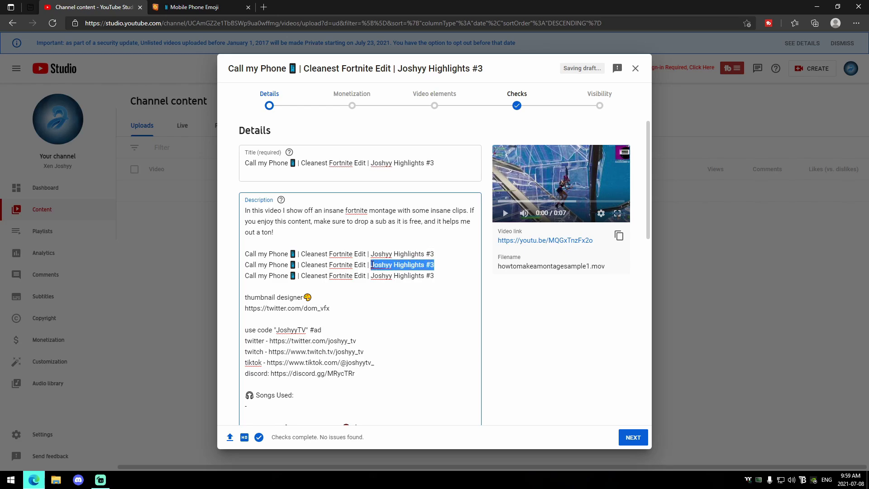
pyautogui.press('BackSpace')
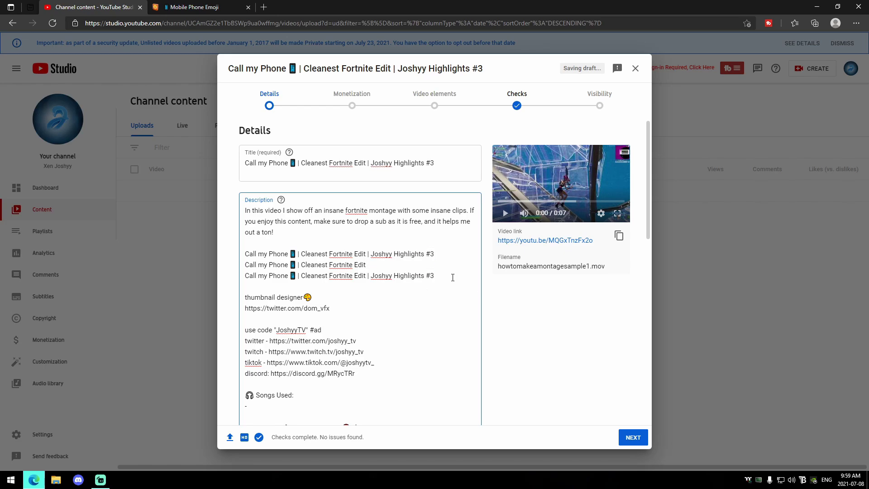
pyautogui.moveTo(452, 277); pyautogui.dragTo(297, 279)
pyautogui.press('BackSpace')
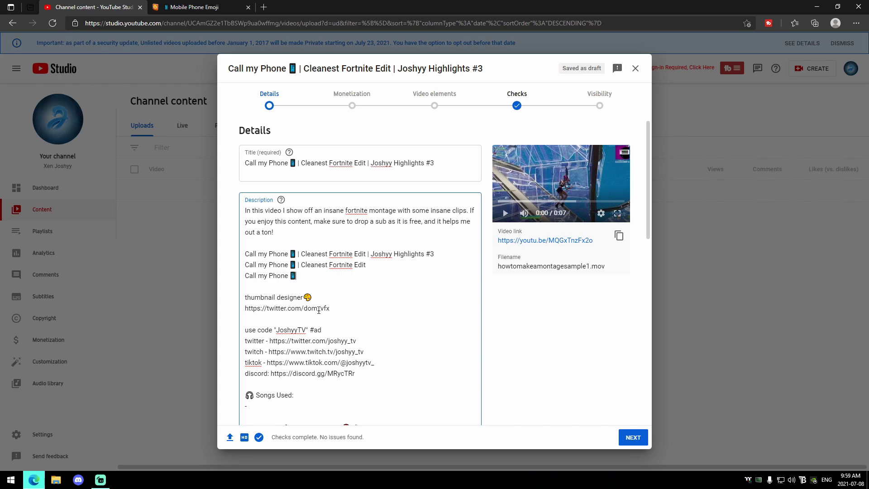
# Delete the thumbnail designer credit with its Twitter link and the leftover blank lines from the description.
pyautogui.moveTo(339, 309); pyautogui.dragTo(245, 297)
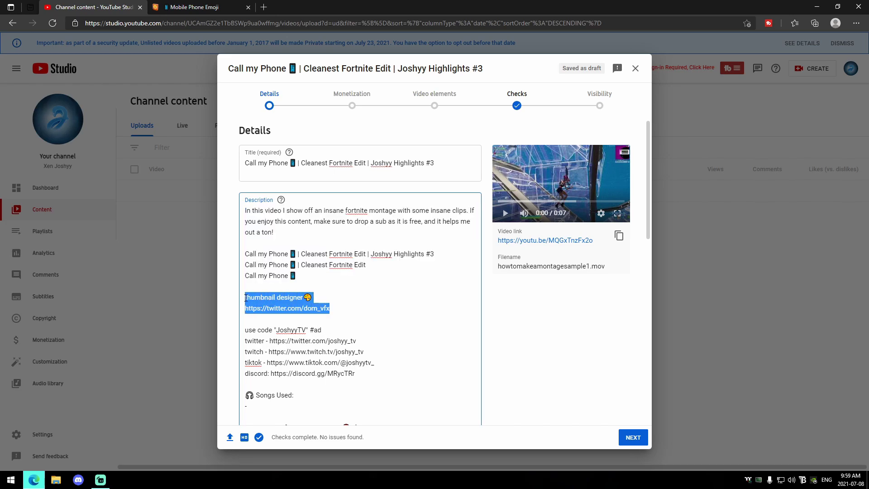
pyautogui.press('BackSpace')
pyautogui.press('Delete')
pyautogui.press('Delete')
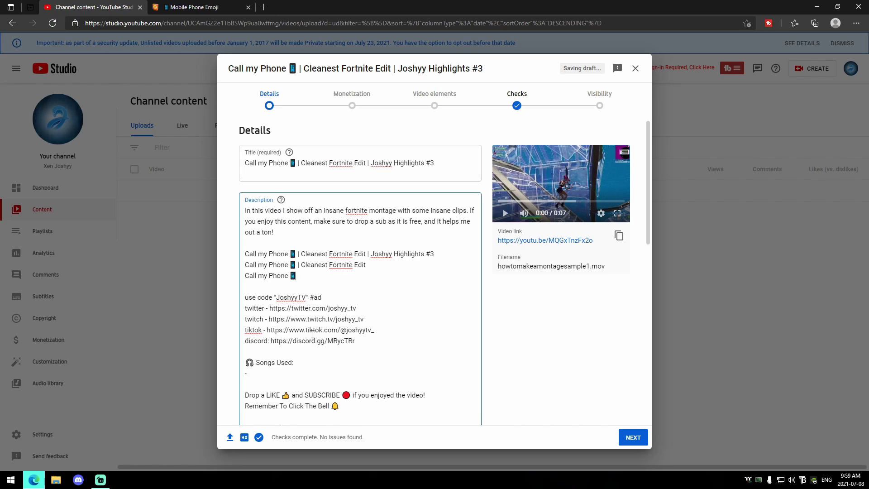
# Replace the dash under "Songs Used:" in the description with "Ronaldo - By: Blanco".
pyautogui.moveTo(400, 347); pyautogui.dragTo(245, 307)
pyautogui.click(423, 355)
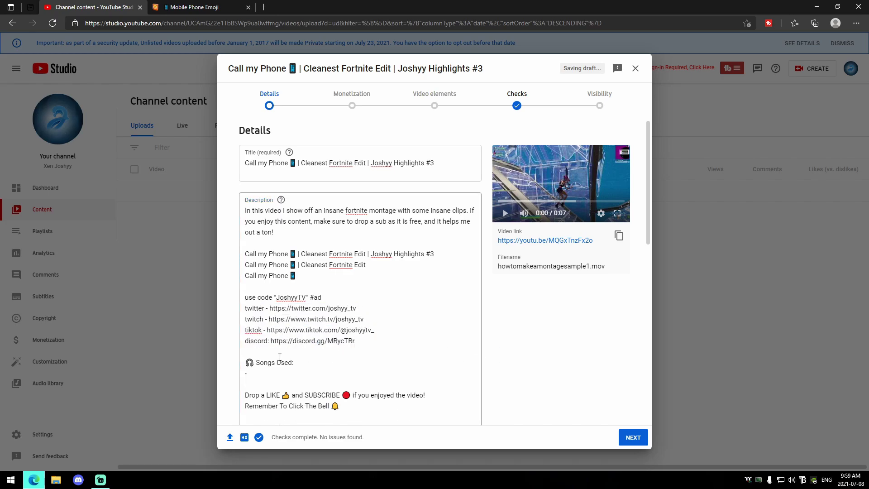
pyautogui.click(259, 376)
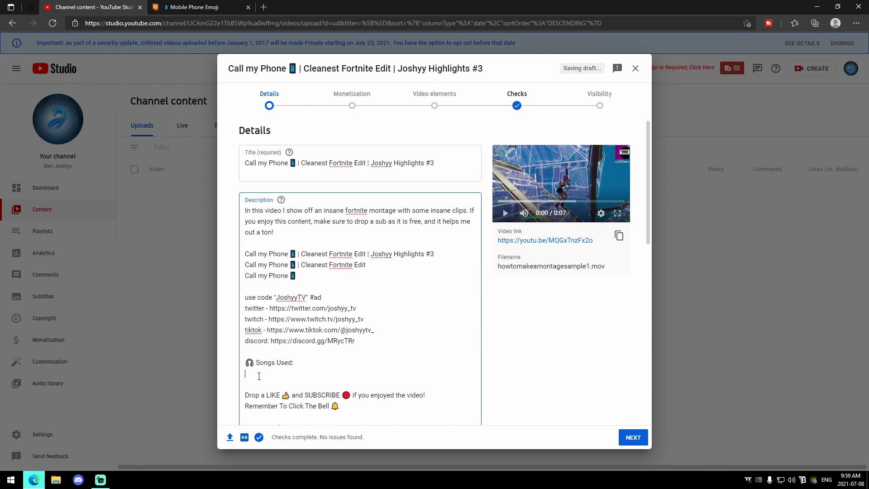
pyautogui.press('F5')
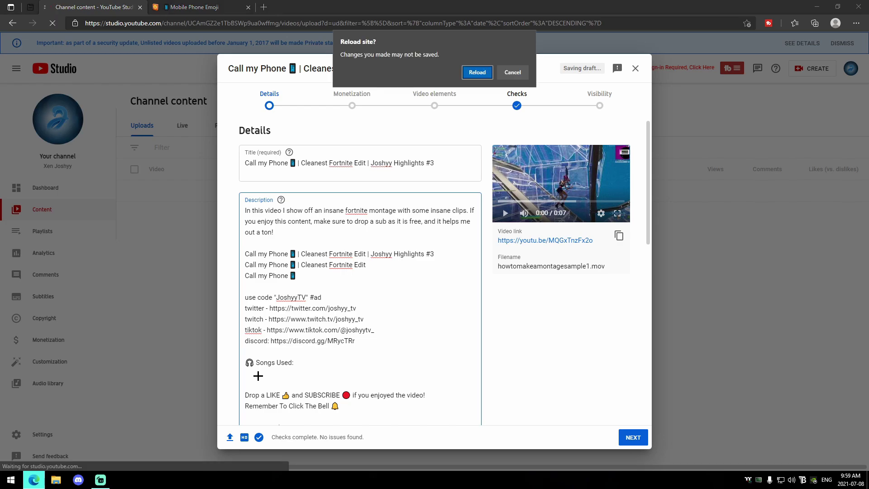
pyautogui.click(511, 71)
pyautogui.write('ERo')
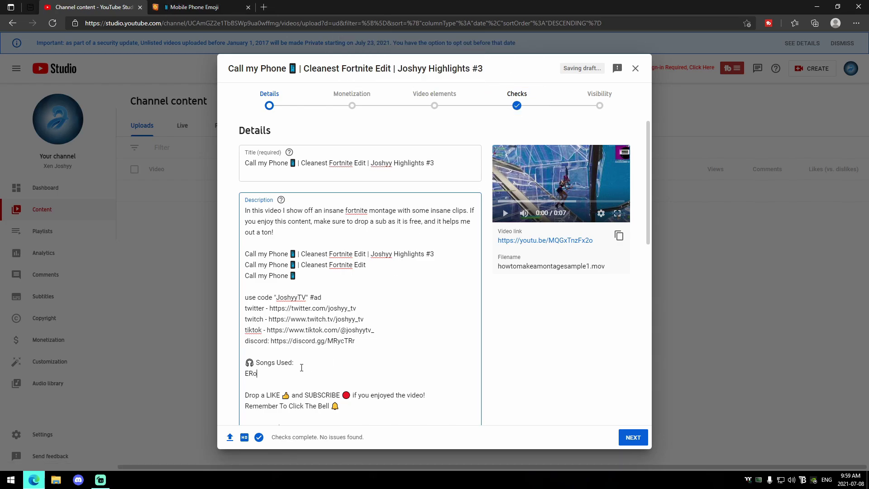
pyautogui.write('Ronaldo - By:Bl')
pyautogui.press('BackSpace')
pyautogui.press('BackSpace')
# Open YouTube in a new browser tab and search for "ronaldo blanco".
pyautogui.click(263, 6)
pyautogui.write('yo')
pyautogui.press('Return')
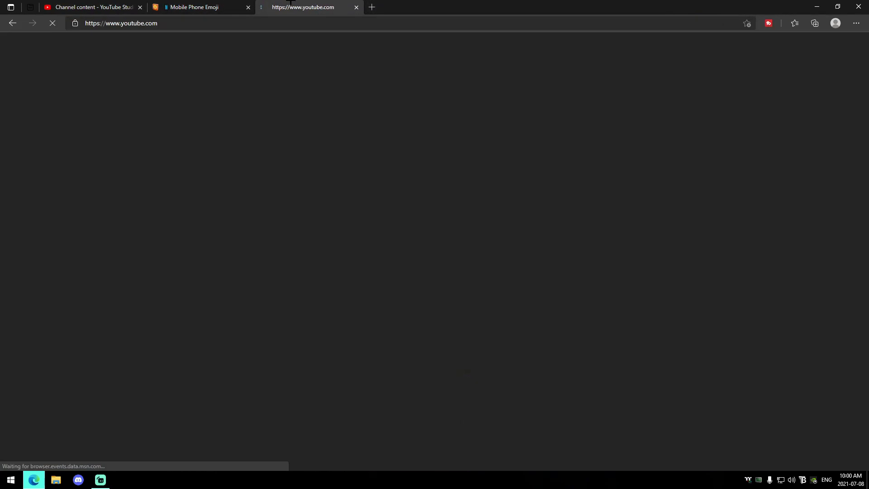
pyautogui.click(362, 46)
pyautogui.write('ronal')
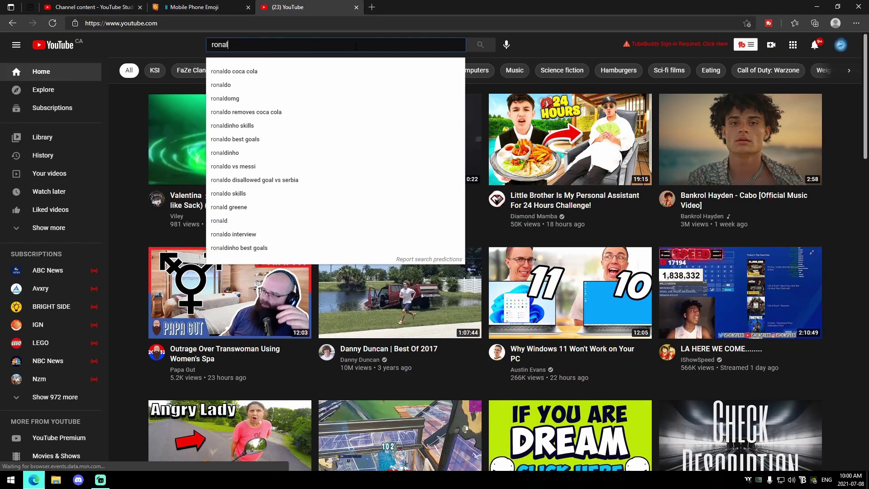
pyautogui.write('do blanco')
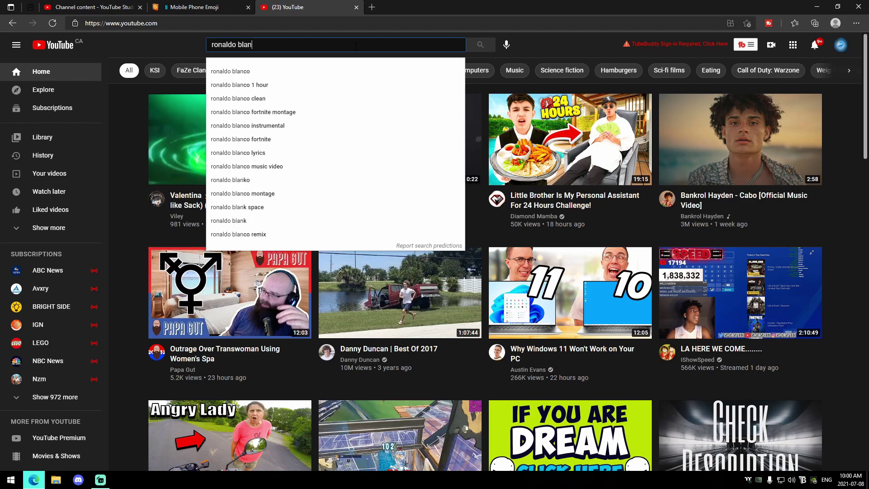
pyautogui.press('Return')
# Copy the link of the first "Blanco - Ronaldo (Lyrics)" result and paste it below the song credit in the video description.
pyautogui.rightClick(311, 120)
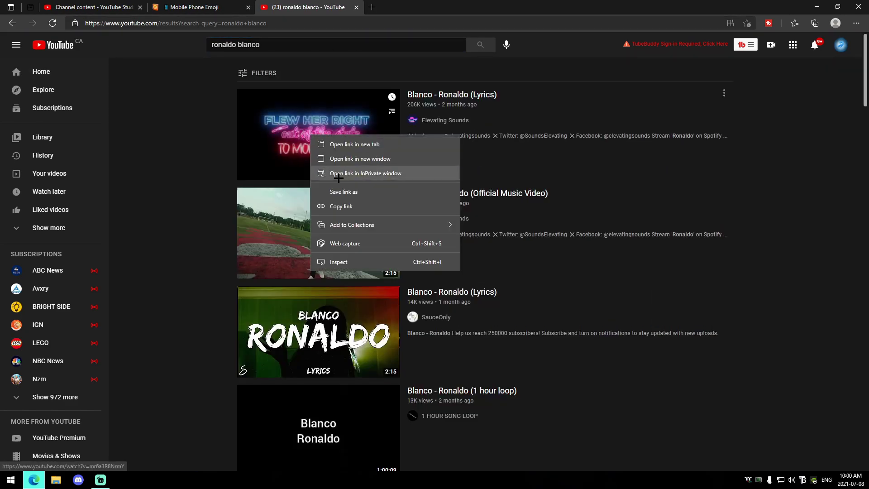
pyautogui.click(330, 208)
pyautogui.click(105, 6)
pyautogui.press('Return')
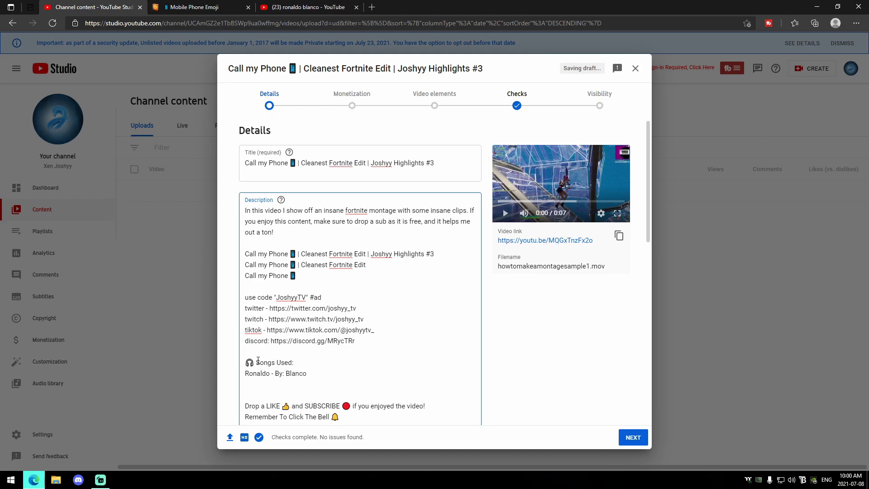
pyautogui.hotkey('ctrl', 'v')
# Upload fortnitemontagesampletutorialthumb.jpg from the Thumbnail folder as the video's custom thumbnail.
pyautogui.scroll(-3, 360, 326)
pyautogui.scroll(-2, 359, 327)
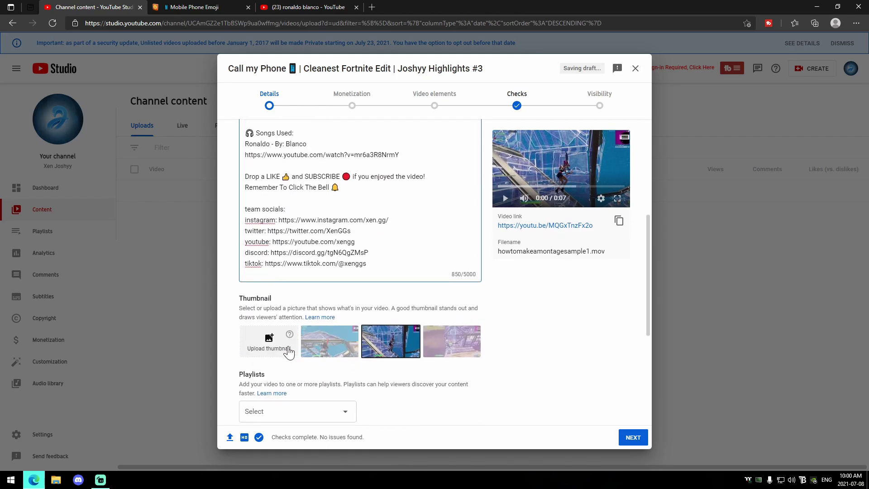
pyautogui.click(259, 352)
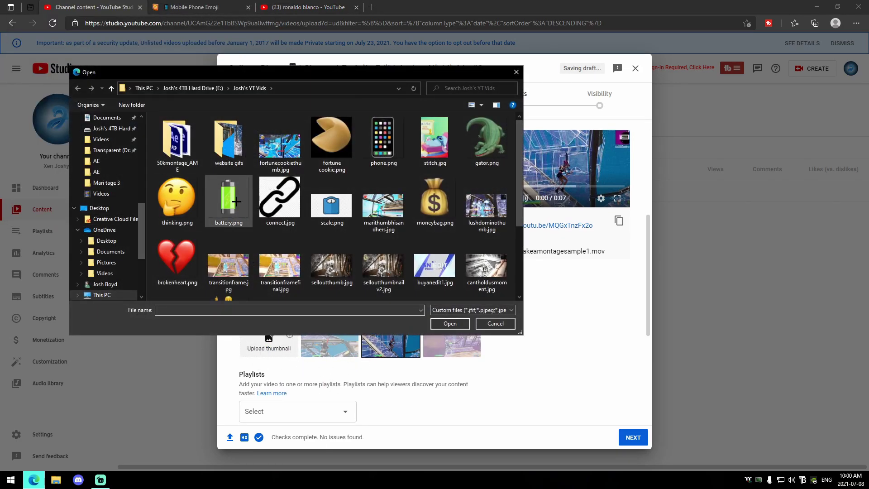
pyautogui.scroll(2, 108, 190)
pyautogui.click(112, 130)
pyautogui.click(278, 144)
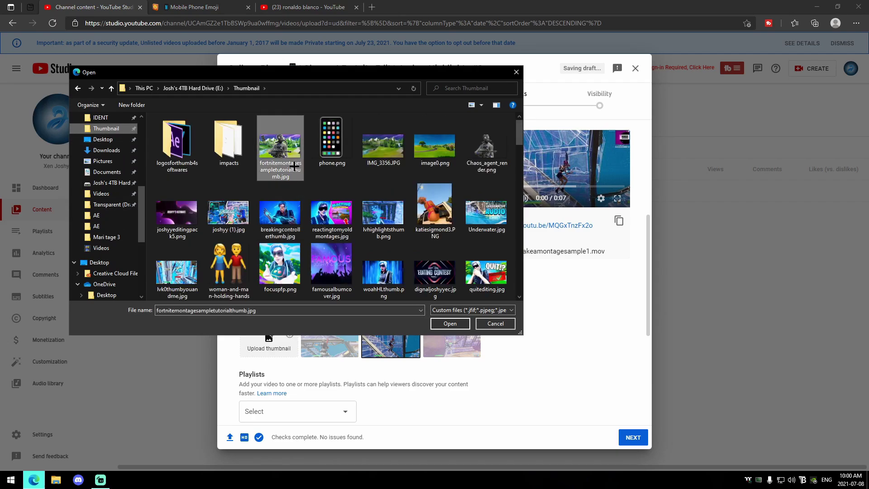
pyautogui.click(449, 323)
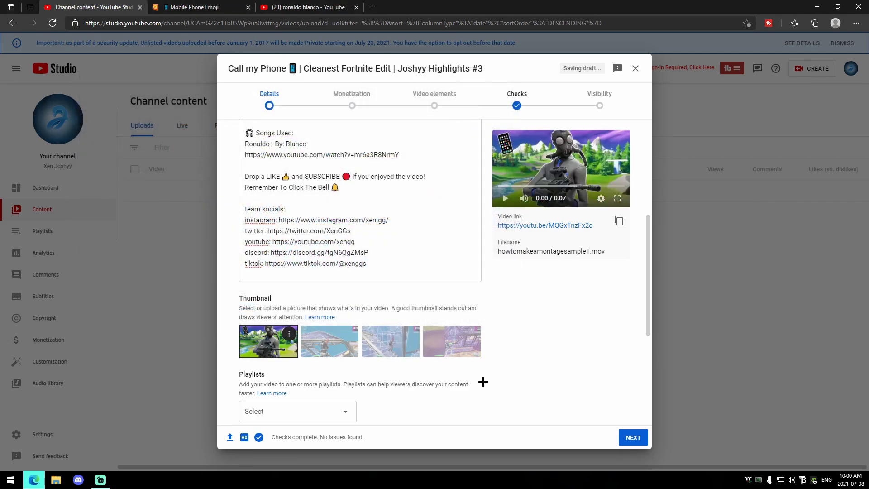
pyautogui.scroll(-5, 423, 381)
pyautogui.click(319, 198)
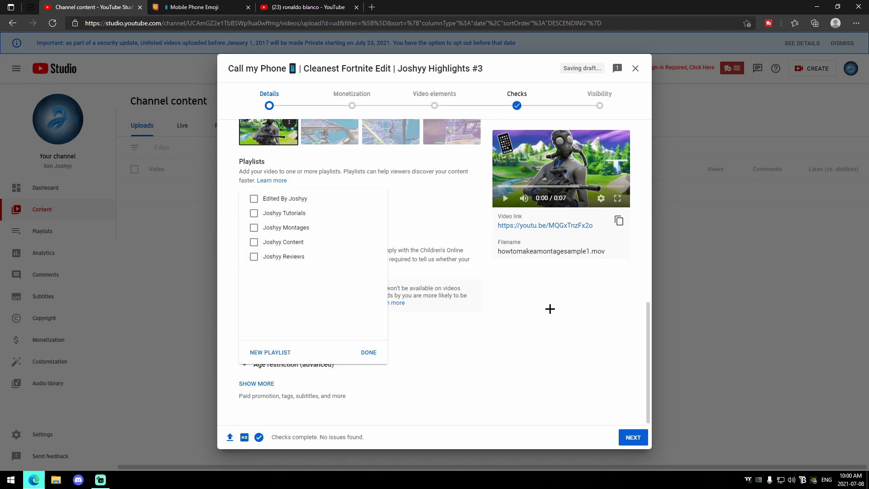
pyautogui.click(549, 313)
# Expand the additional details and add the tags "call my phone fortnite montage" and "fortnite montage call my phone".
pyautogui.click(257, 384)
pyautogui.scroll(-5, 295, 376)
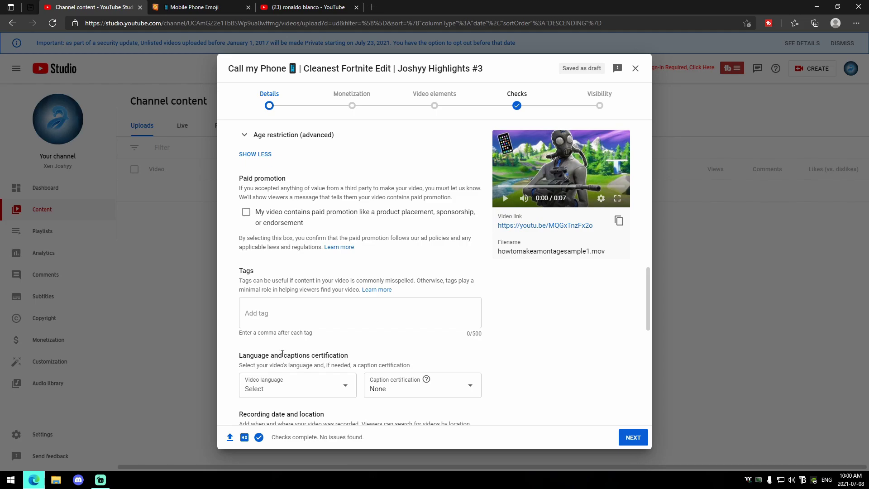
pyautogui.click(302, 310)
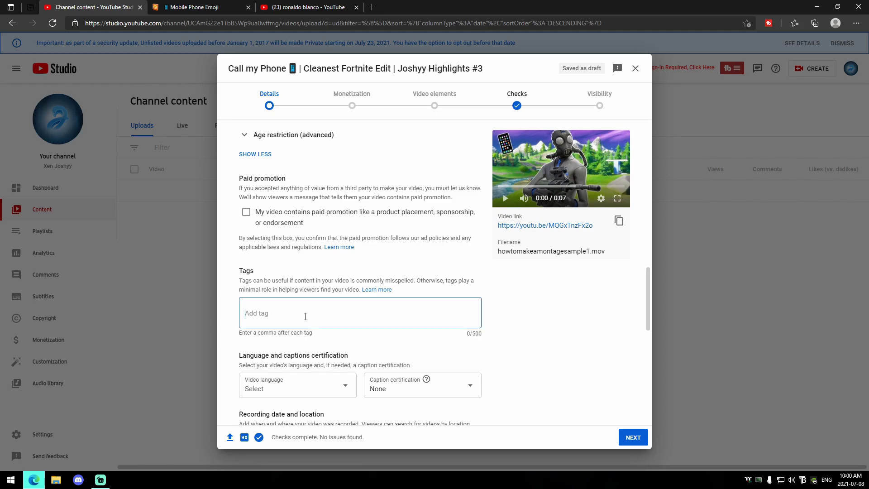
pyautogui.write('call')
pyautogui.write(' my ')
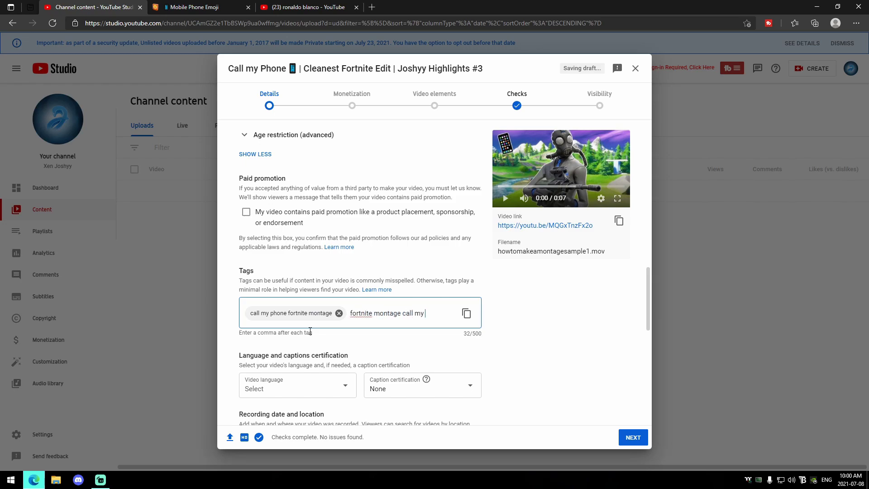
pyautogui.write('phone fortnite montage,fortnite montage call my phone,fortnit')
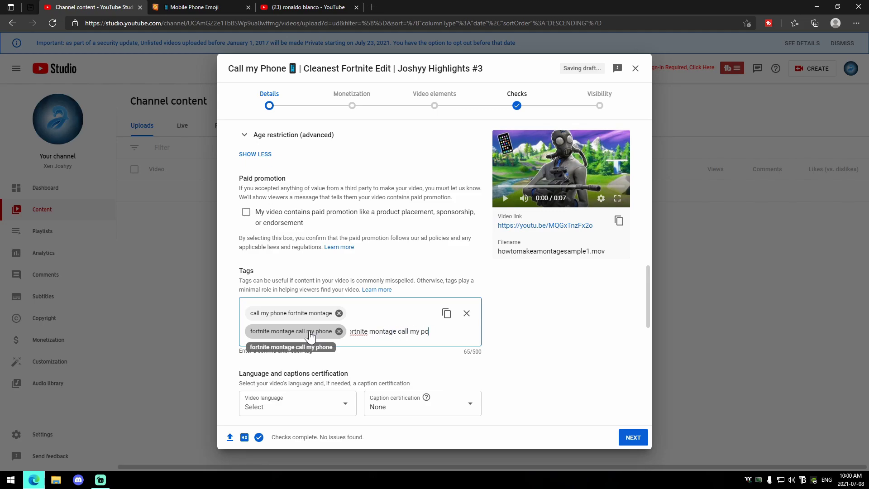
# Reword the unfinished third tag as "fortnite call my phone montage" and add the tag "fortnite highlights call my phone".
pyautogui.press('BackSpace')
pyautogui.press('BackSpace')
pyautogui.press('BackSpace')
pyautogui.press('BackSpace')
pyautogui.press('BackSpace')
pyautogui.press('BackSpace')
pyautogui.press('BackSpace')
pyautogui.press('BackSpace')
pyautogui.press('BackSpace')
pyautogui.press('BackSpace')
pyautogui.press('BackSpace')
pyautogui.press('BackSpace')
pyautogui.press('BackSpace')
pyautogui.press('BackSpace')
pyautogui.press('BackSpace')
pyautogui.press('BackSpace')
pyautogui.press('BackSpace')
pyautogui.press('BackSpace')
pyautogui.press('BackSpace')
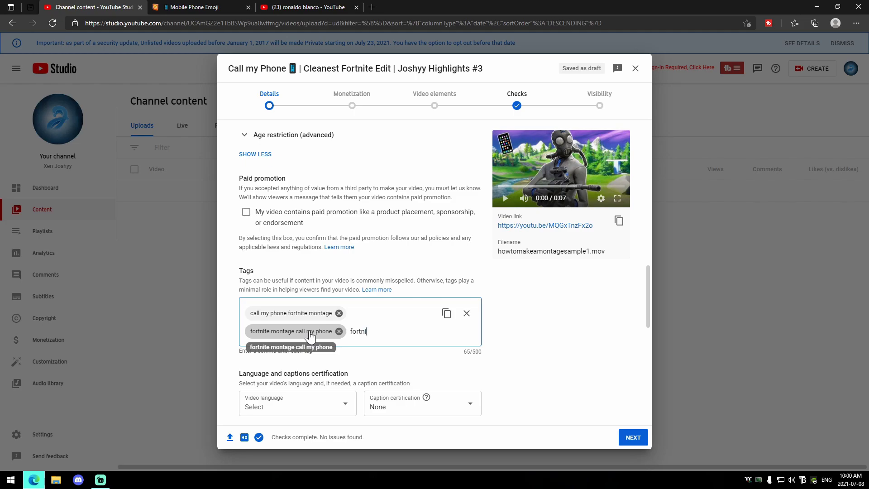
pyautogui.write('ite call my phone montage,for')
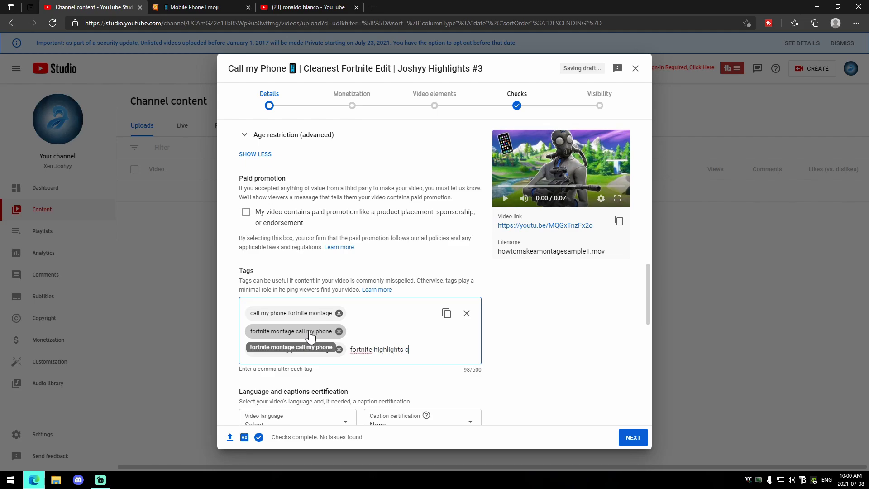
pyautogui.write('tnite highlights call my phone,')
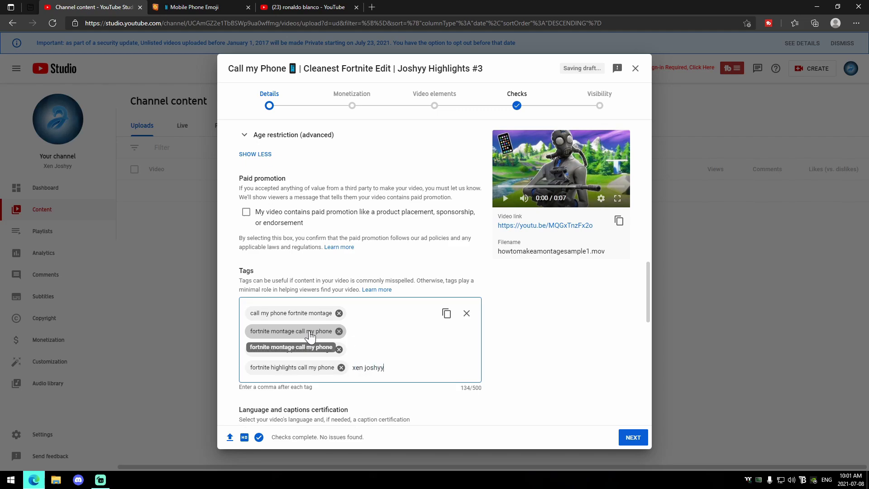
# Add the channel and team tags "xen joshyy", "joshyy", "joshyytv" and "xen".
pyautogui.write('xen joshyy,jo')
pyautogui.write('shyy')
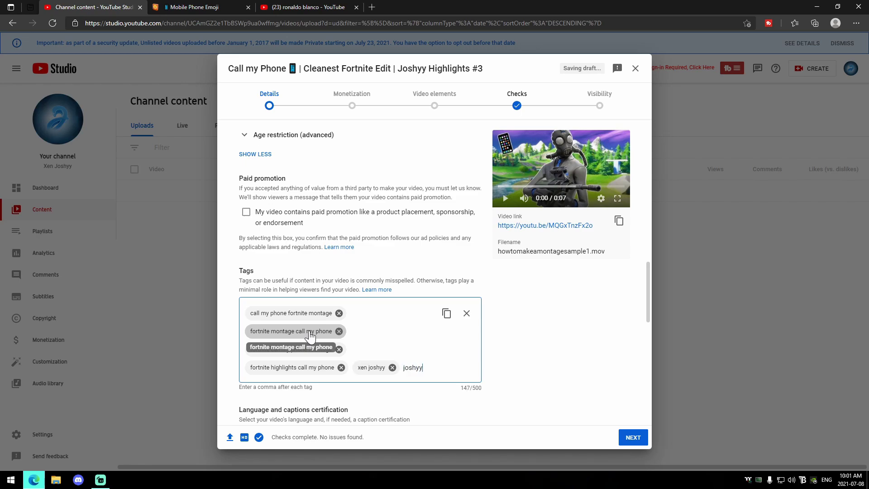
pyautogui.write('m,')
pyautogui.press('BackSpace')
pyautogui.press('BackSpace')
pyautogui.write(',joshyytv,')
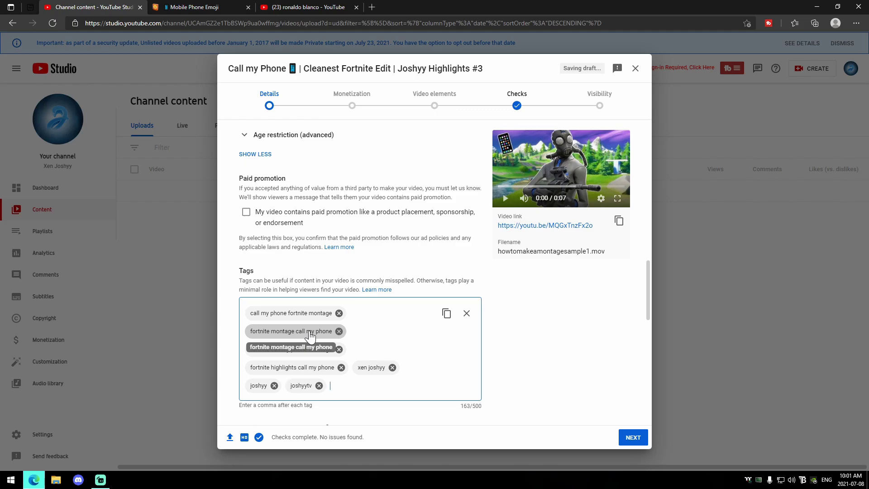
pyautogui.write('xen,')
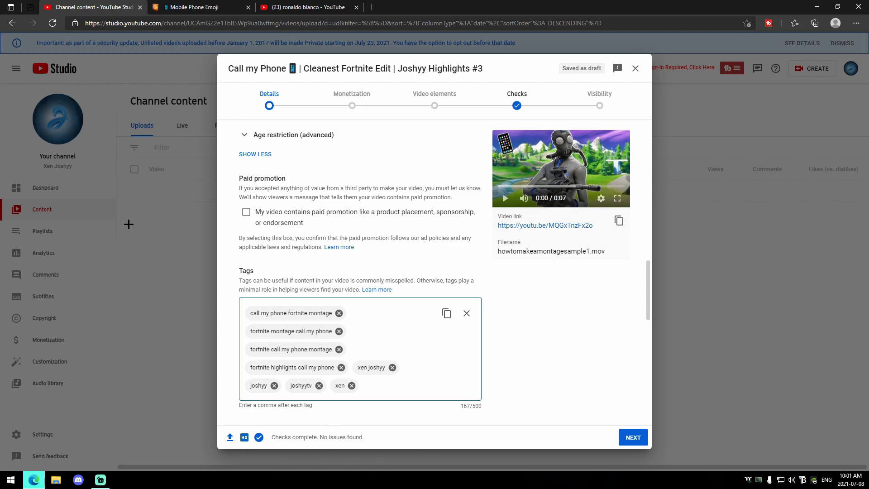
# Copy all the video tags and paste them at the end of the description, below the team socials.
pyautogui.click(446, 313)
pyautogui.scroll(6, 338, 288)
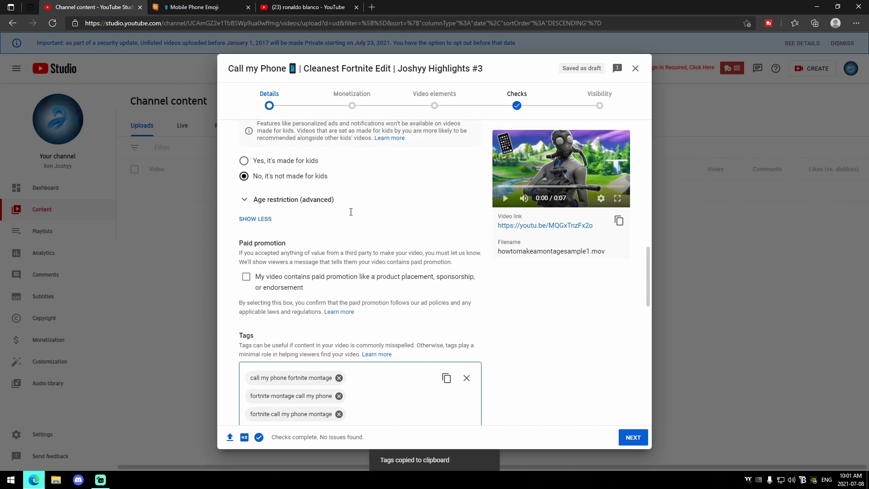
pyautogui.scroll(4, 339, 288)
pyautogui.click(397, 282)
pyautogui.press('Return')
pyautogui.hotkey('ctrl', 'v')
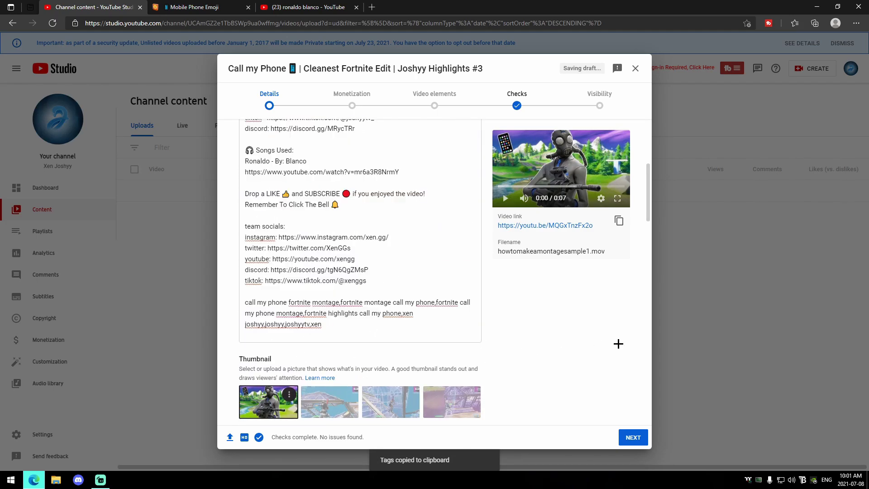
# Set the game title under the Gaming category to Fortnite 2017.
pyautogui.scroll(-10, 454, 361)
pyautogui.scroll(-10, 453, 362)
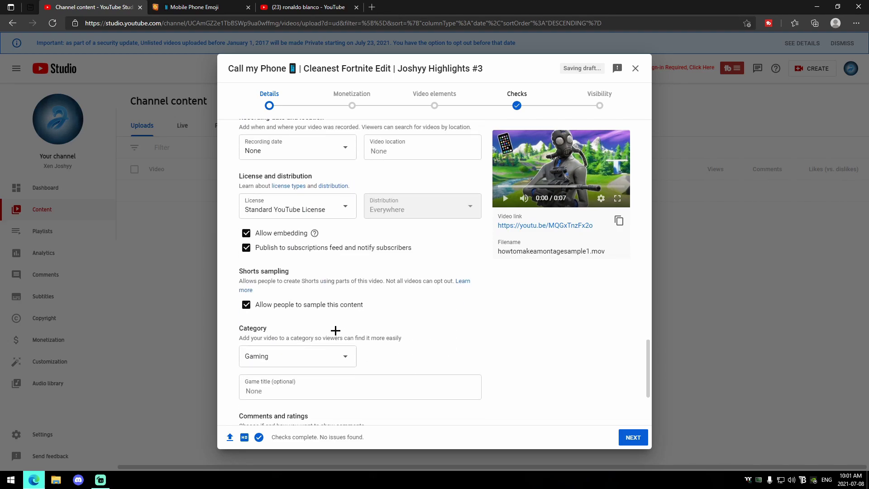
pyautogui.click(302, 390)
pyautogui.write('Fort')
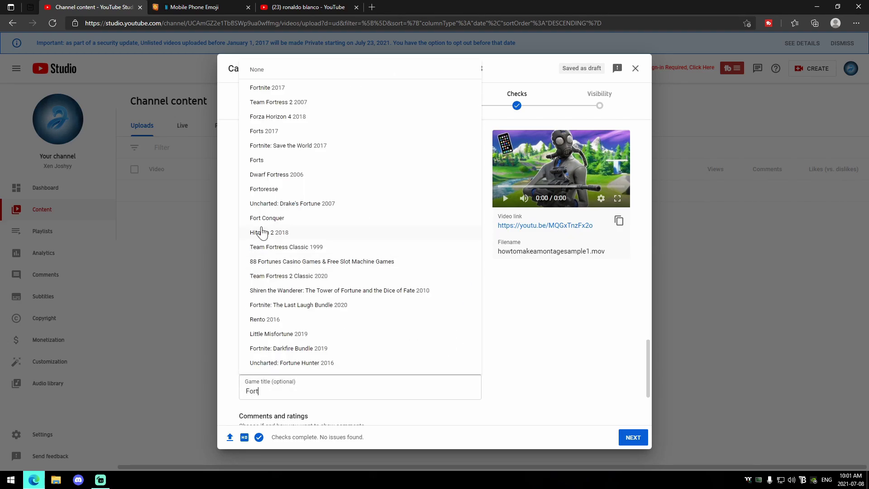
pyautogui.click(283, 90)
pyautogui.scroll(-3, 514, 365)
# Proceed to the Monetization stage and set monetization to On for the video.
pyautogui.click(633, 437)
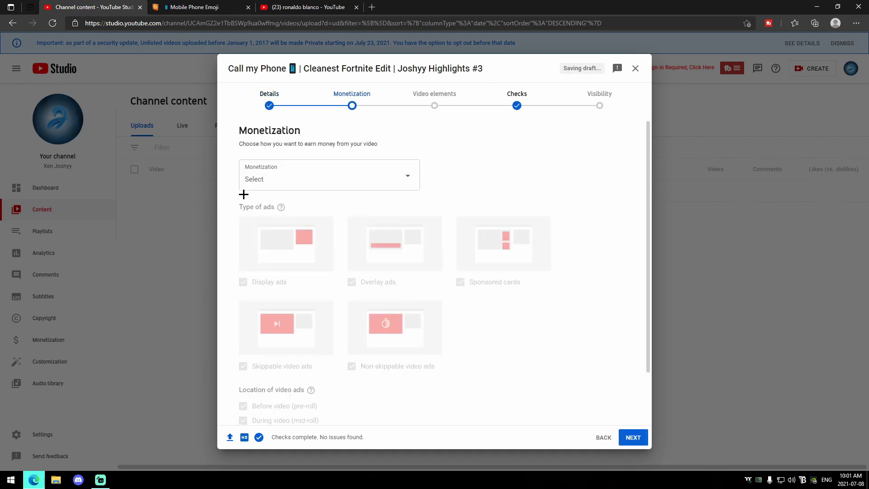
pyautogui.click(290, 176)
pyautogui.click(262, 193)
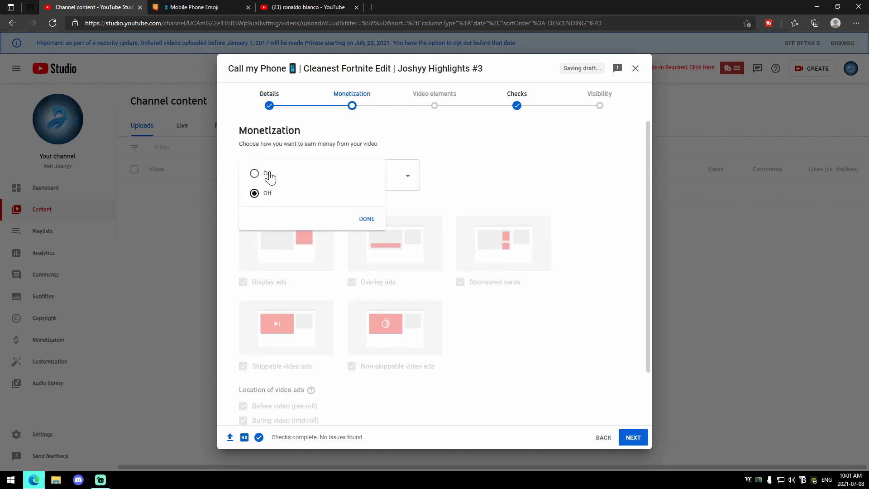
pyautogui.click(256, 173)
pyautogui.click(367, 219)
pyautogui.scroll(-2, 368, 403)
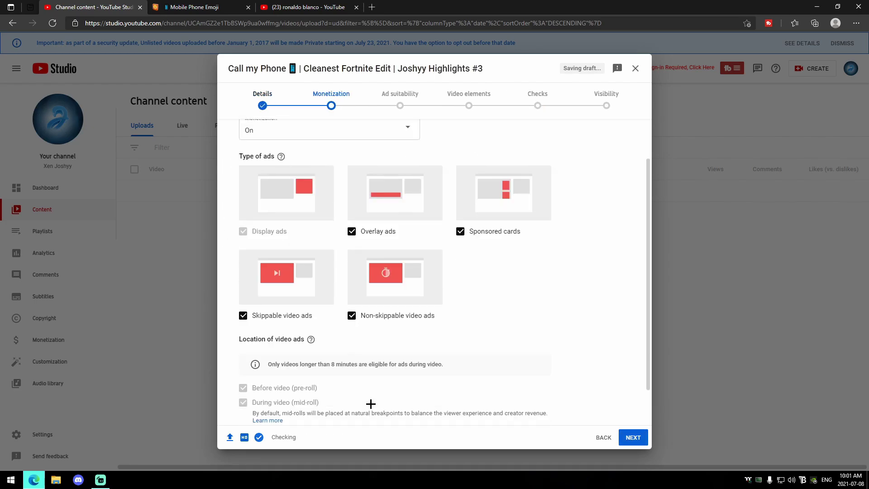
# Declare "None of the above" for the ad suitability questions and submit the rating.
pyautogui.click(632, 437)
pyautogui.scroll(-10, 342, 401)
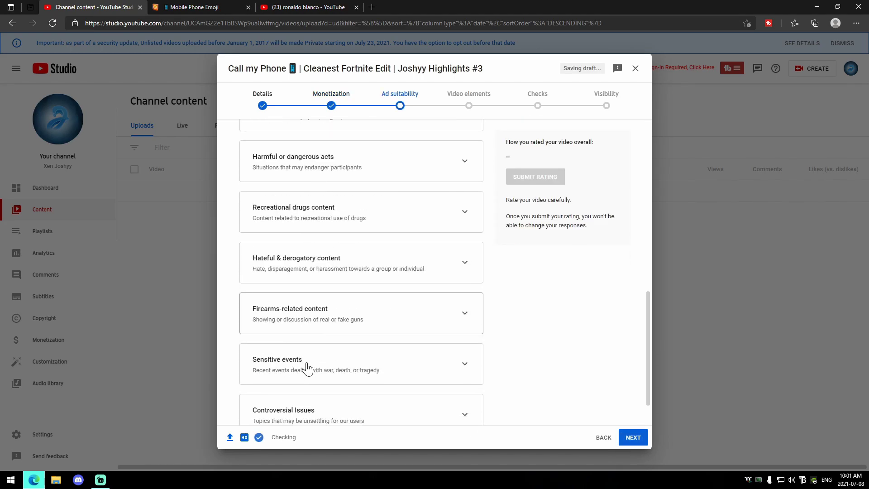
pyautogui.click(246, 406)
pyautogui.click(535, 180)
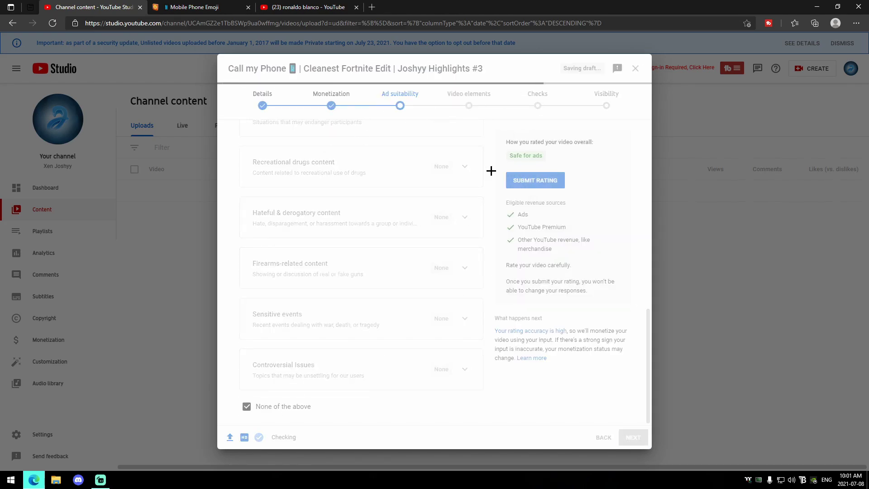
# Continue past Video elements and Checks without adding anything, and save the video with Unlisted visibility.
pyautogui.click(633, 437)
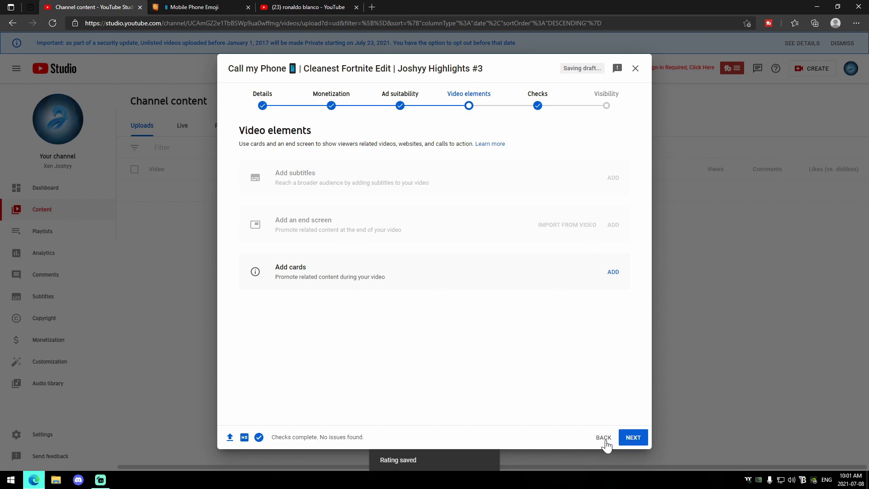
pyautogui.click(637, 442)
pyautogui.click(633, 438)
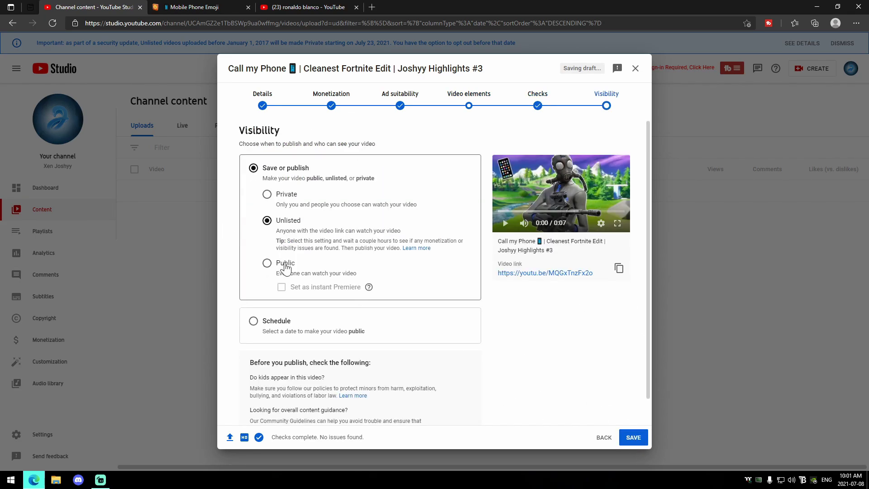
pyautogui.click(636, 447)
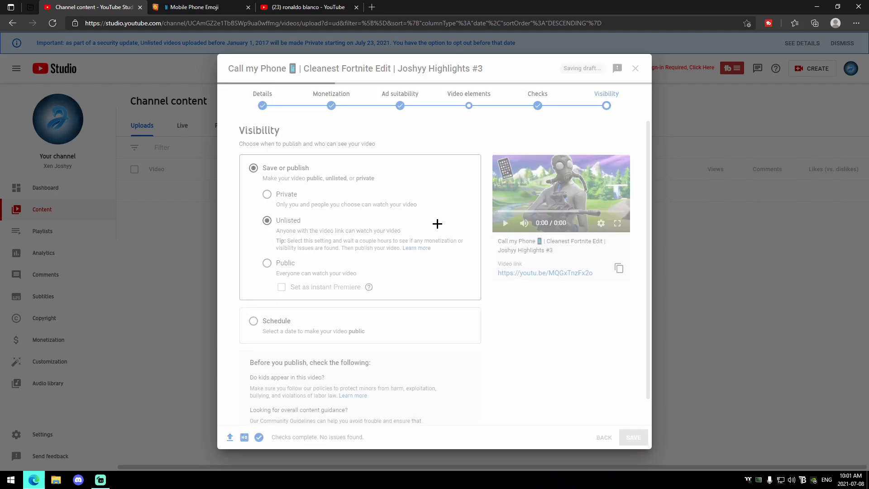